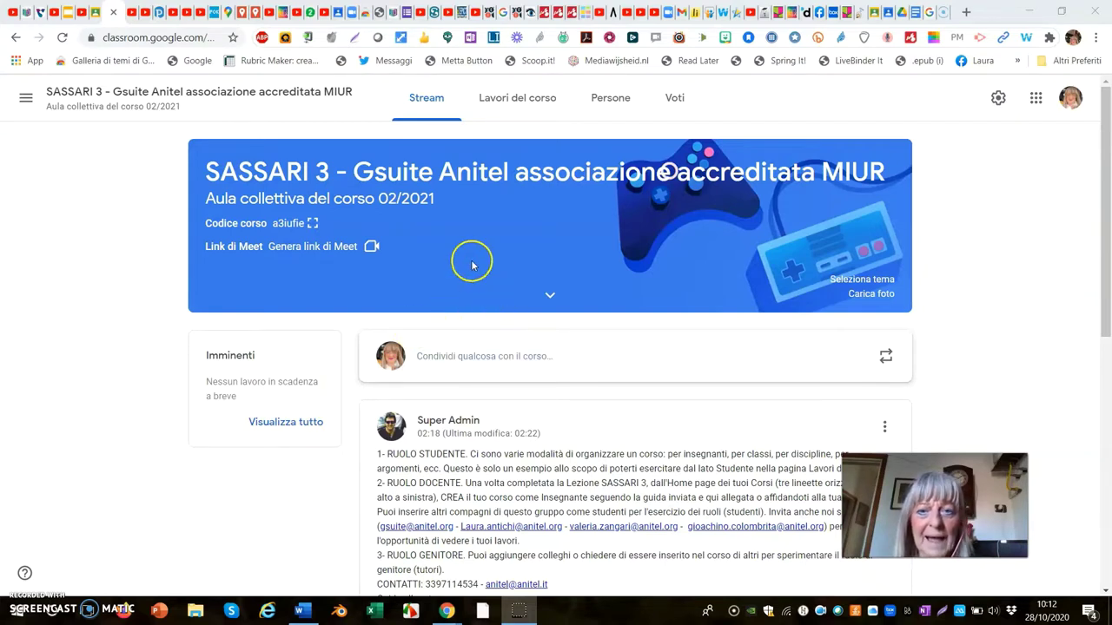
Step: Create a new assignment (Compito) in the course's classwork and title it "Fake News"
{"action": "left_click", "coordinate": [509, 101]}
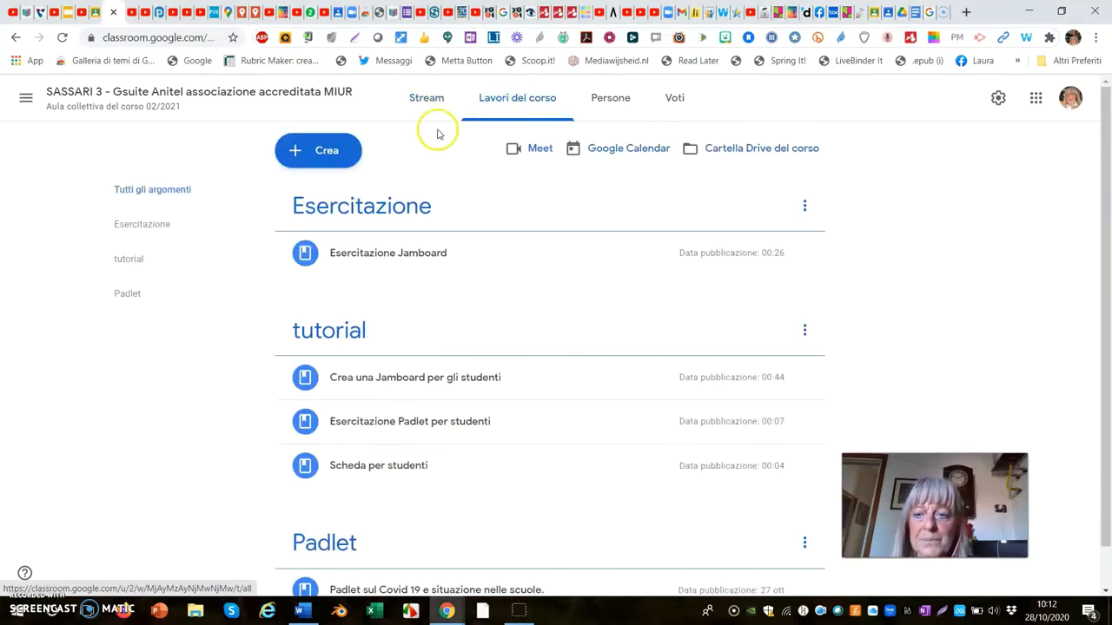
{"action": "left_click", "coordinate": [294, 157]}
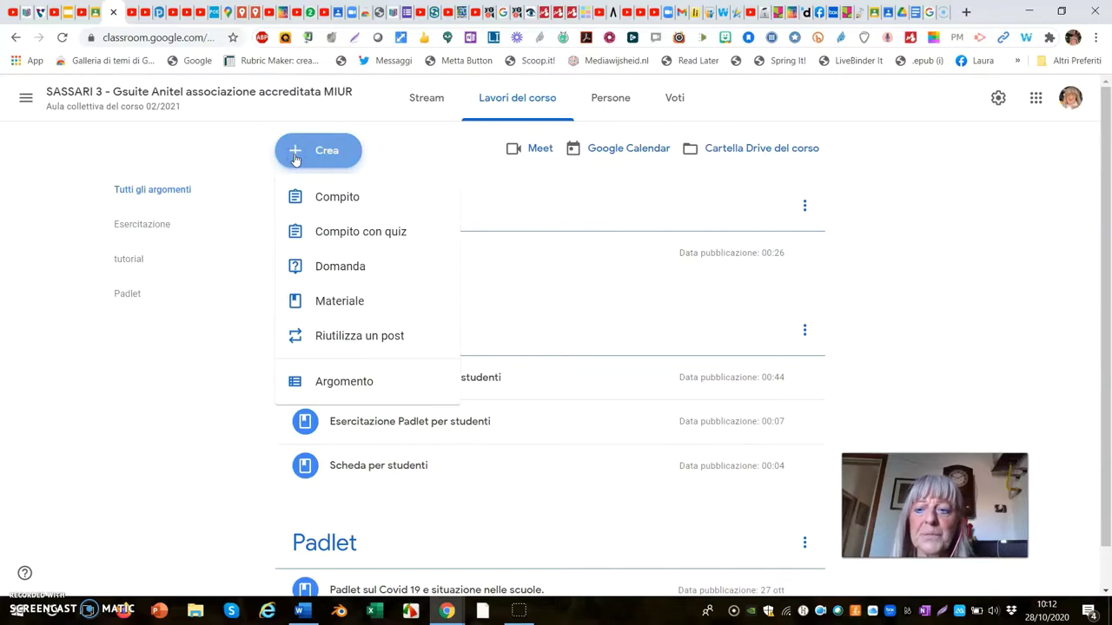
{"action": "left_click", "coordinate": [328, 201]}
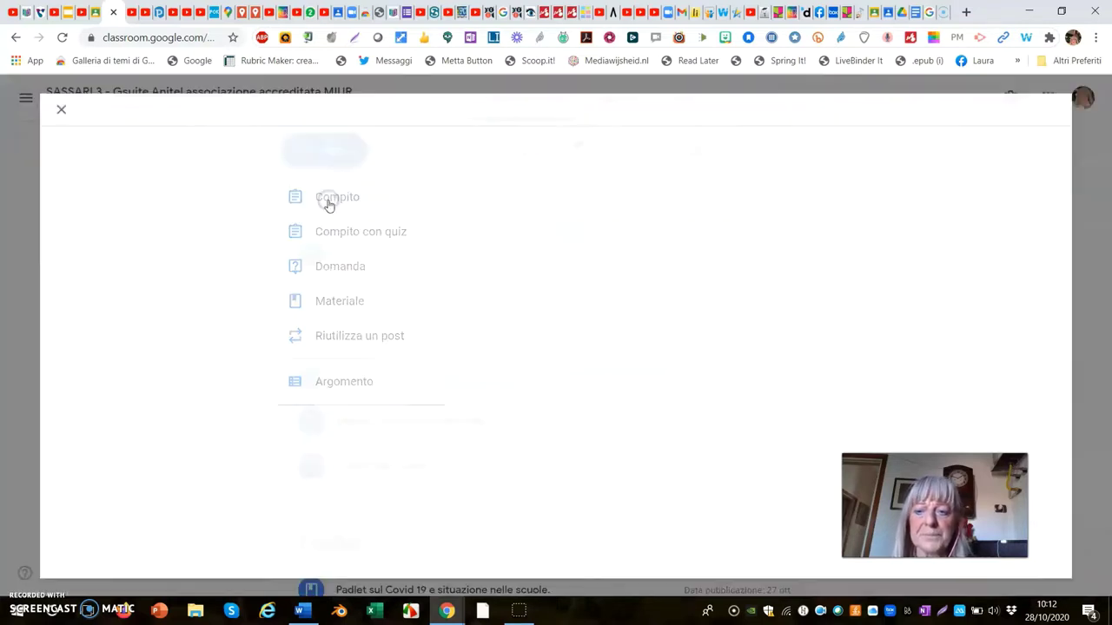
{"action": "left_click", "coordinate": [109, 164]}
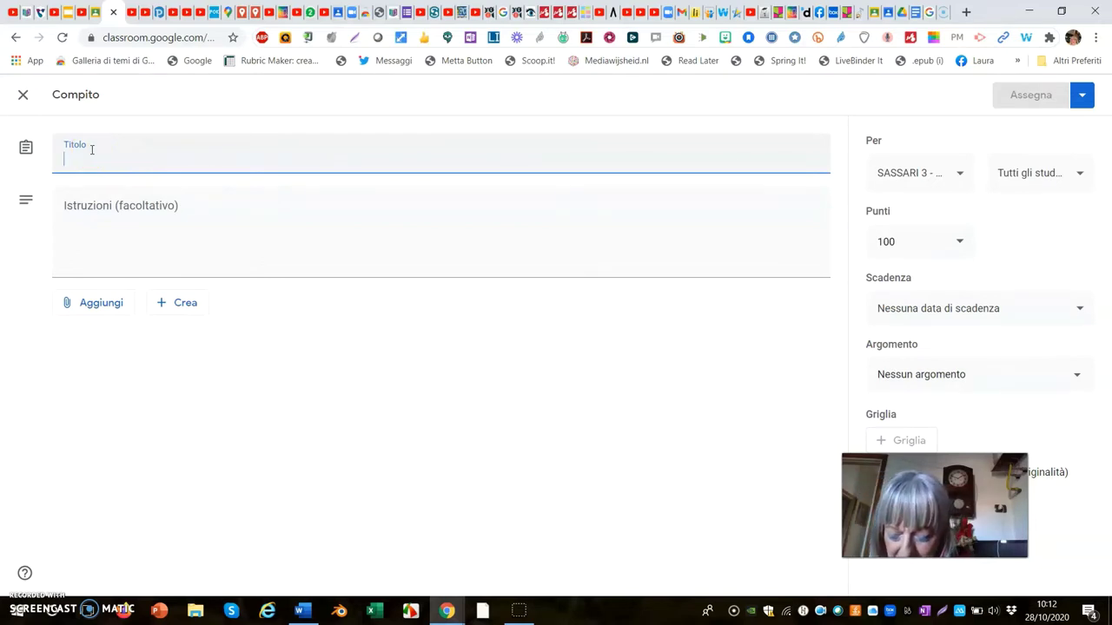
{"action": "type", "text": "Fake "}
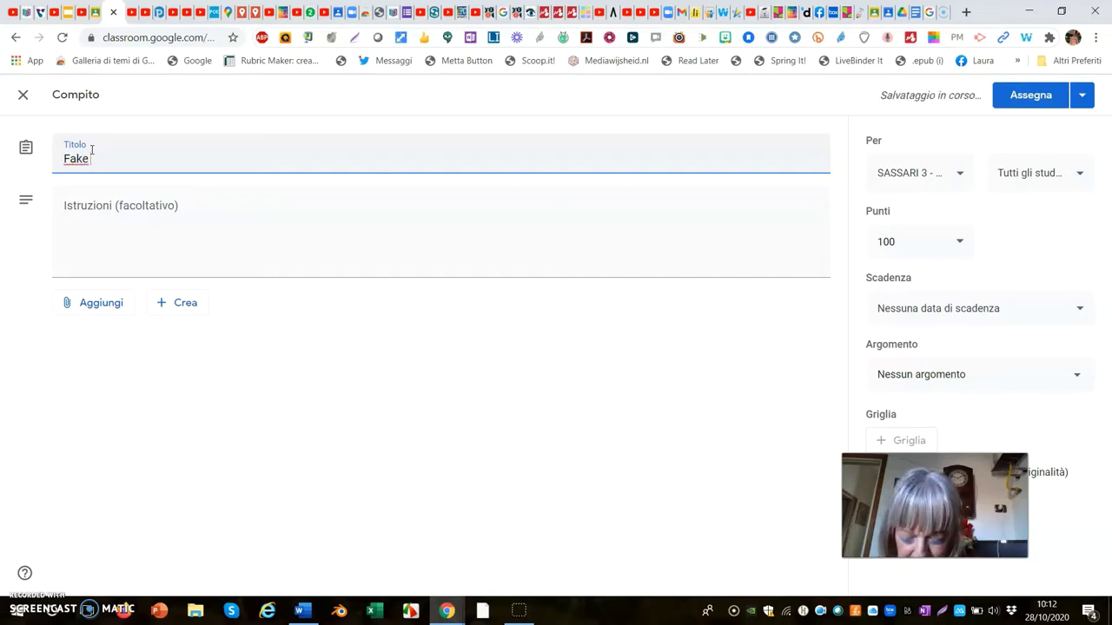
{"action": "type", "text": "News"}
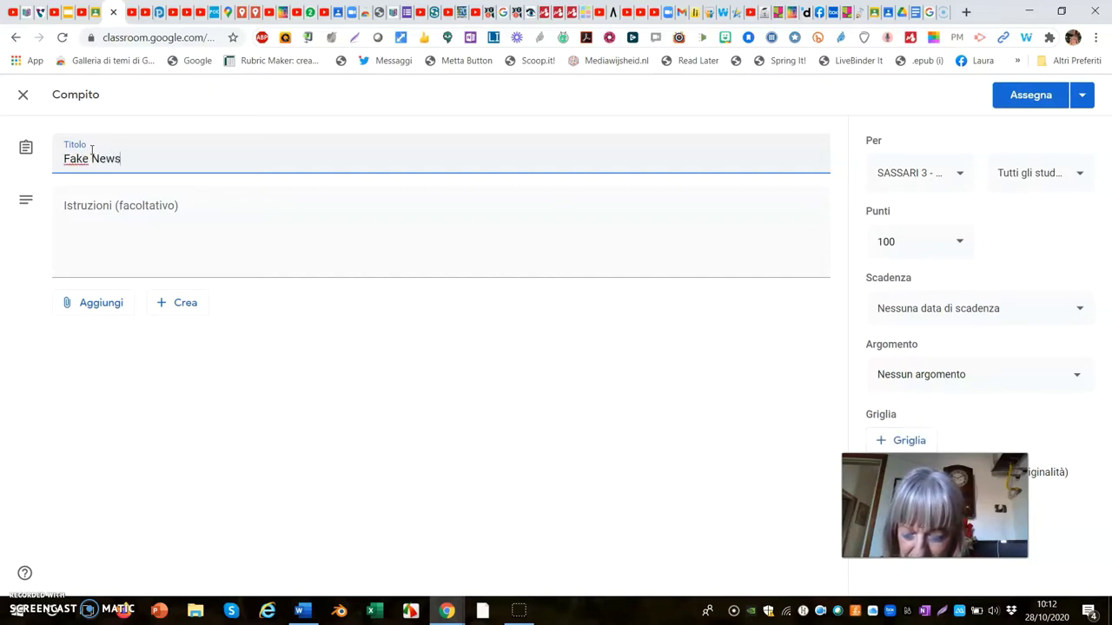
Step: Write Italian instructions requesting a short text on the most relevant Coronavirus Fake News, at least 3 links, the devices used and how results are shared
{"action": "left_click", "coordinate": [116, 205]}
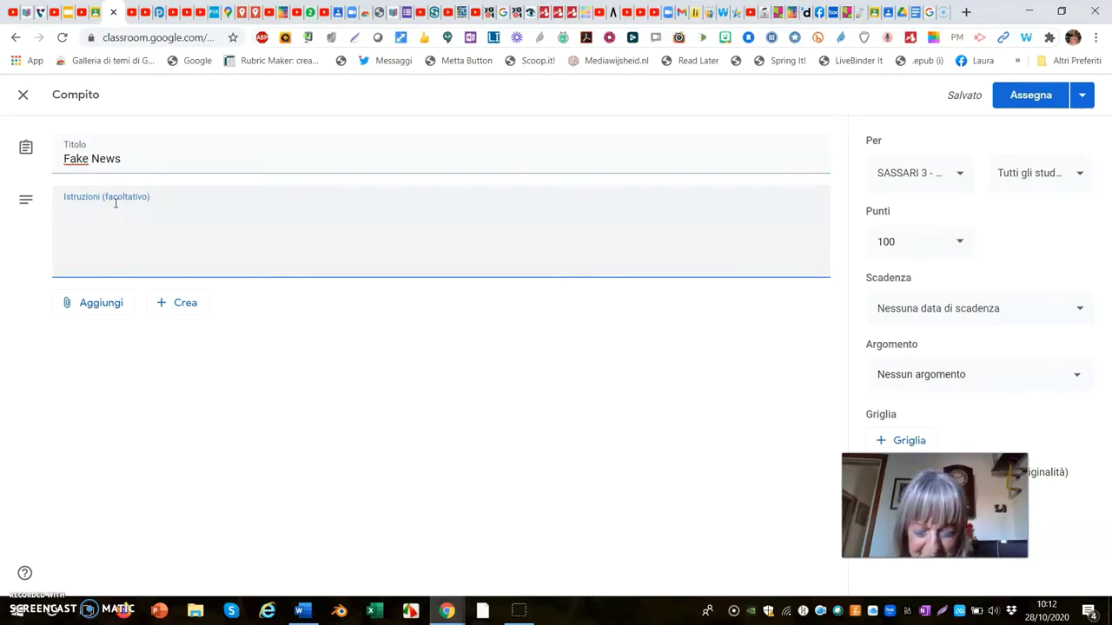
{"action": "left_click", "coordinate": [77, 205]}
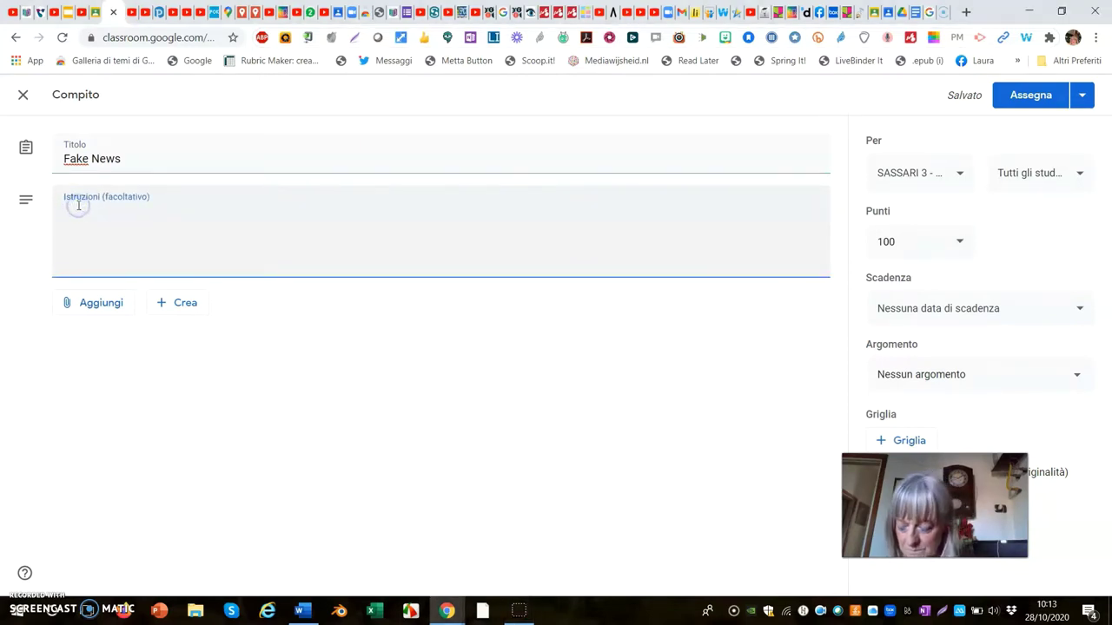
{"action": "type", "text": "Descrivi in un breve testo quali siano le più rilevanti Fake News sul Coronavirus. Proponi almeno 3 link di approfondimento. Spiega con quali dispositivi hai fatto la tua ricerca e come ecentualmente intendi condividere i tuoi risultati per discuterli."}
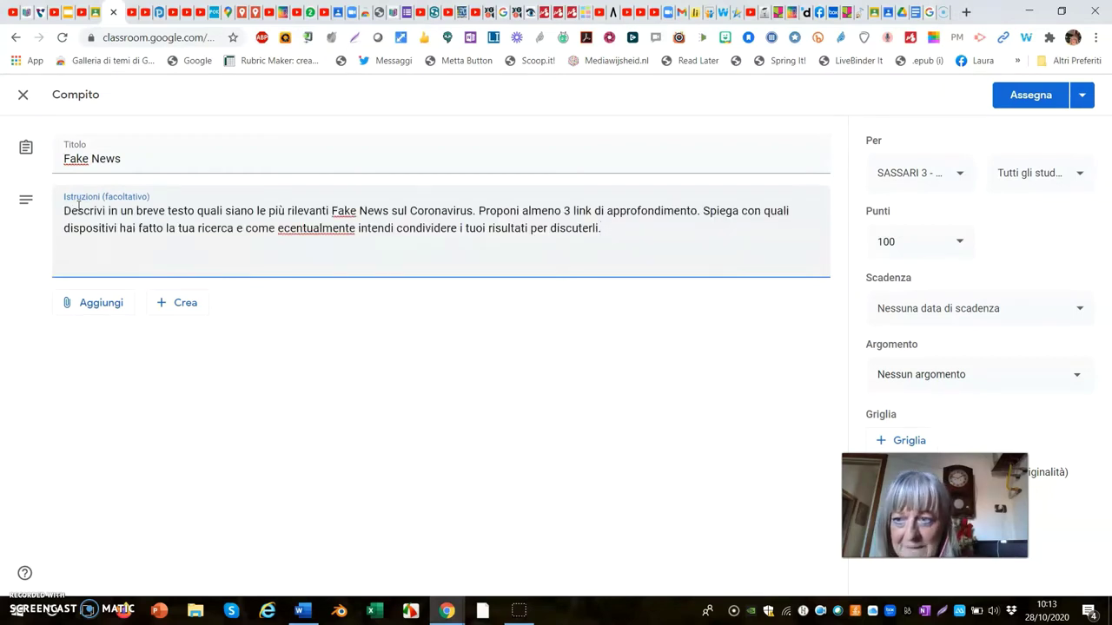
Step: Correct the misspelled word "ecentualmente" to "eventualmente" in the assignment instructions
{"action": "left_click", "coordinate": [77, 211]}
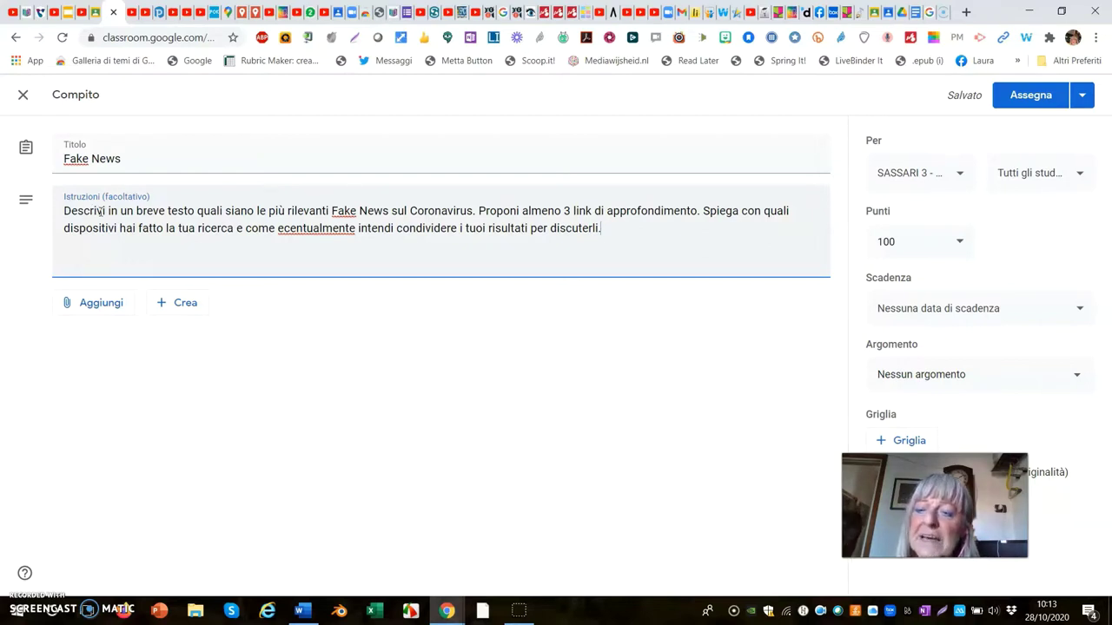
{"action": "left_click", "coordinate": [291, 226]}
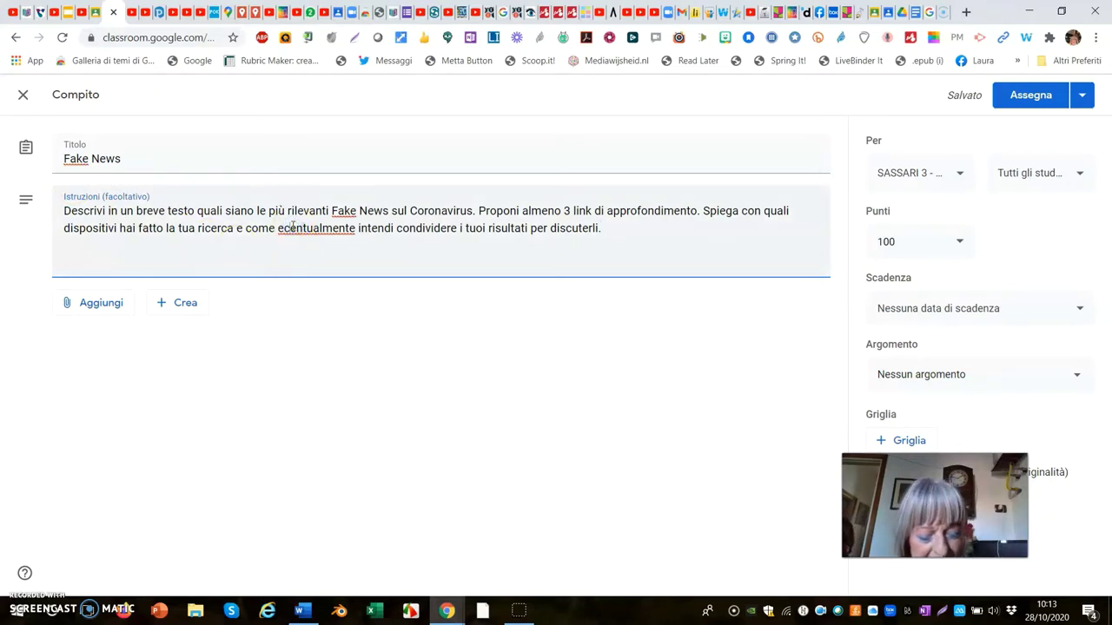
{"action": "key", "text": "BackSpace"}
{"action": "type", "text": "v"}
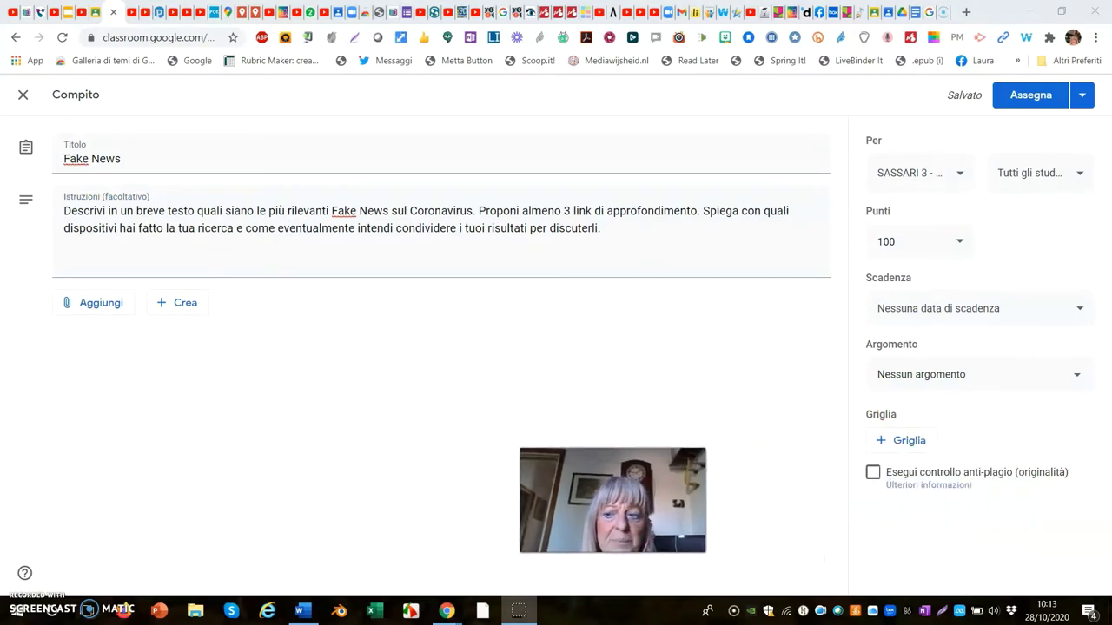
Step: Create a new grading rubric for the assignment and title its first criterion "Utilizza ed organizza le risorse web."
{"action": "left_click", "coordinate": [880, 442]}
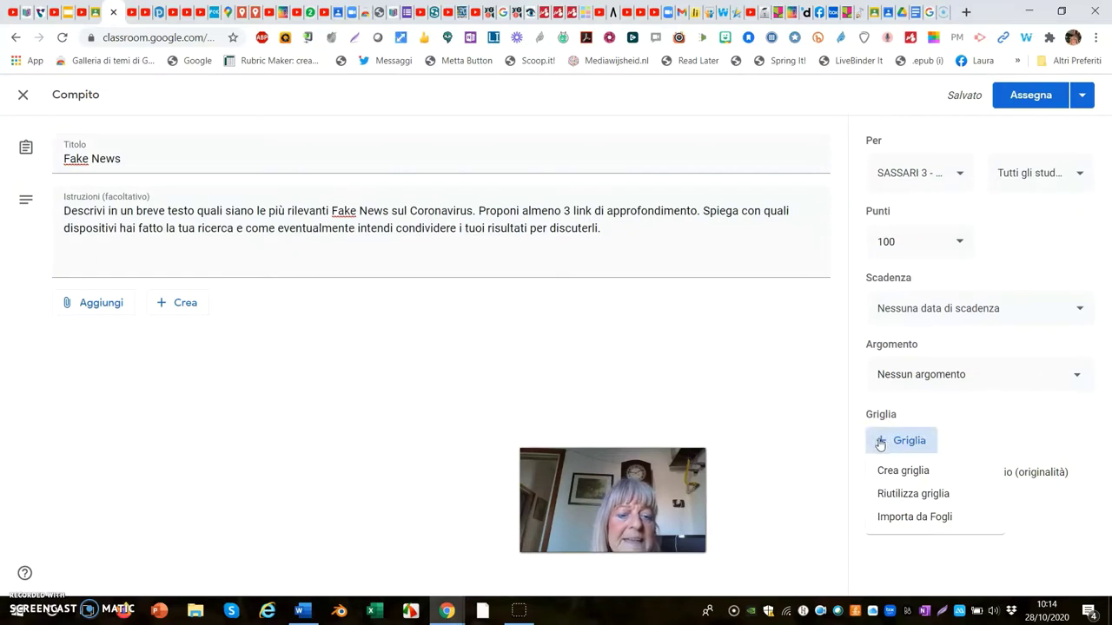
{"action": "left_click", "coordinate": [886, 480]}
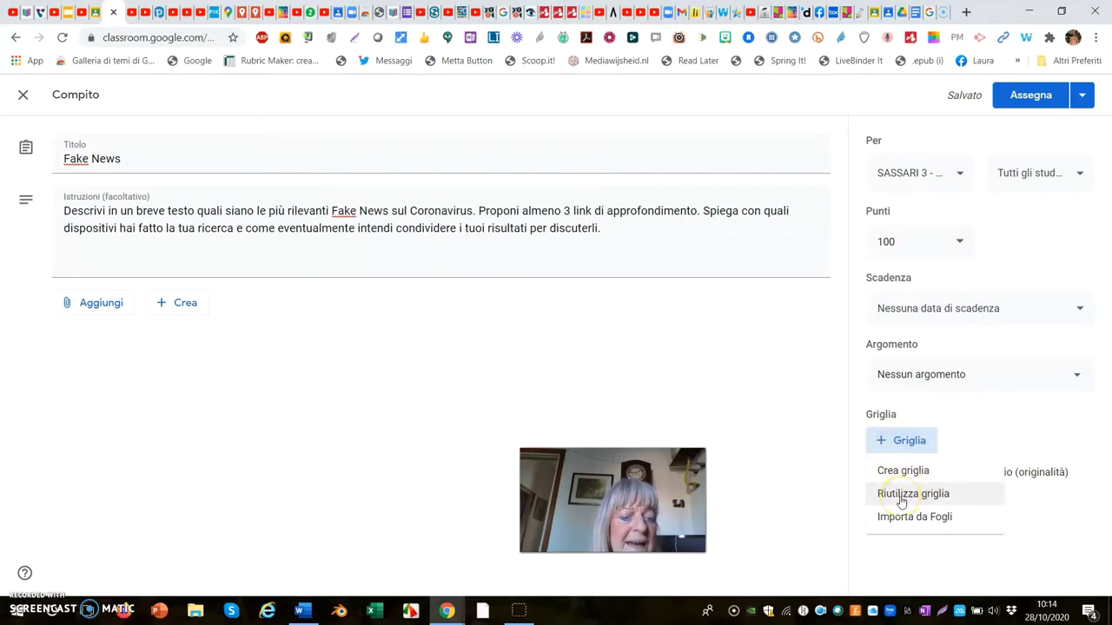
{"action": "left_click", "coordinate": [906, 524]}
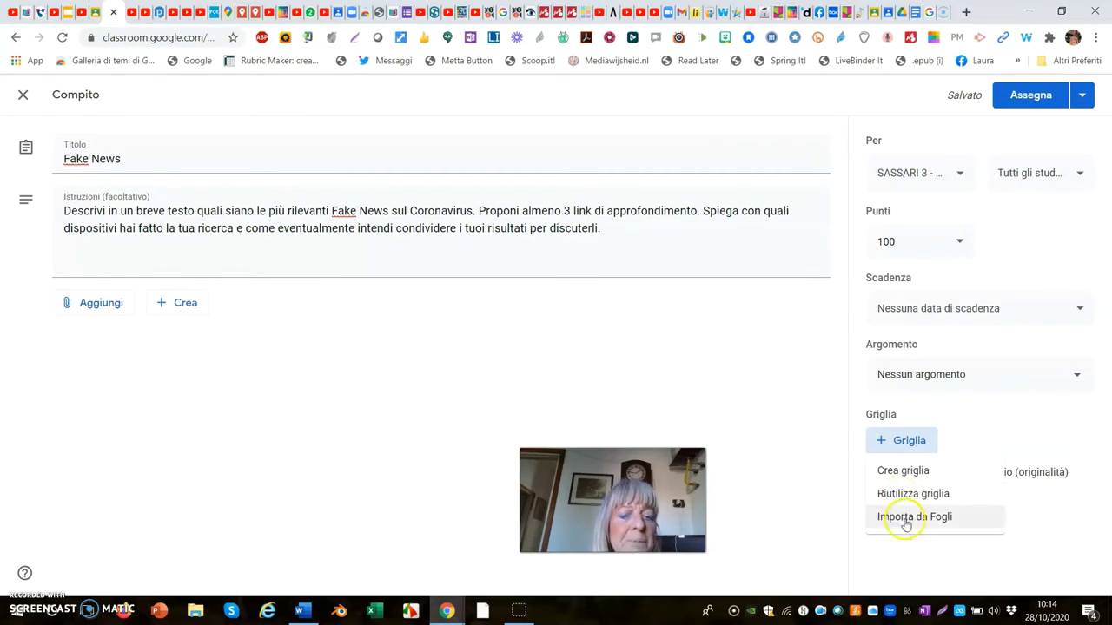
{"action": "left_click", "coordinate": [892, 476]}
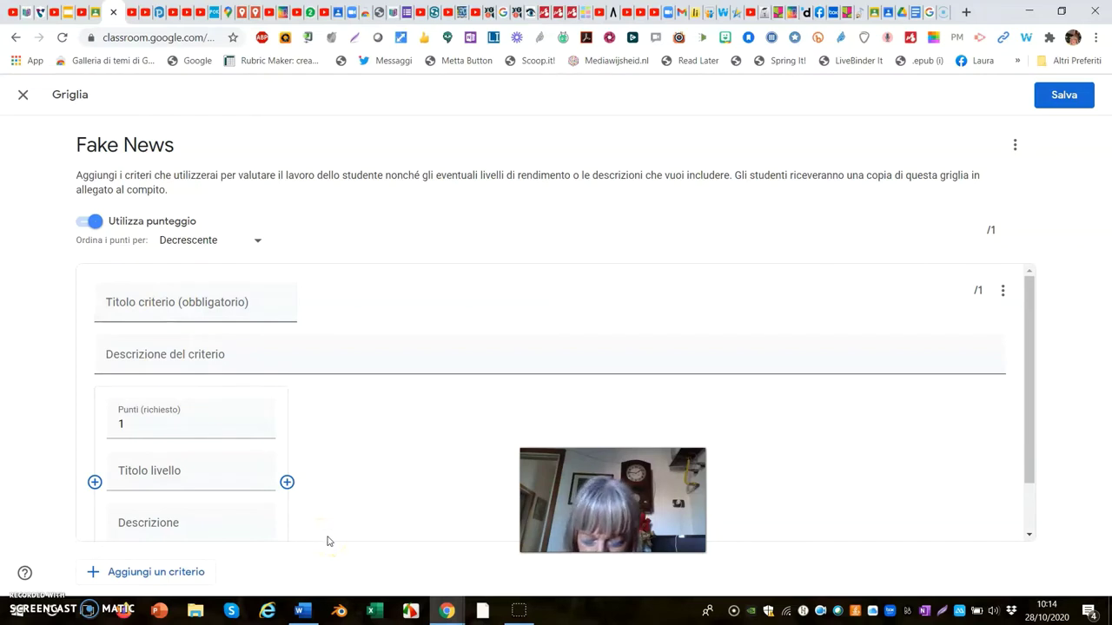
{"action": "left_click", "coordinate": [174, 300]}
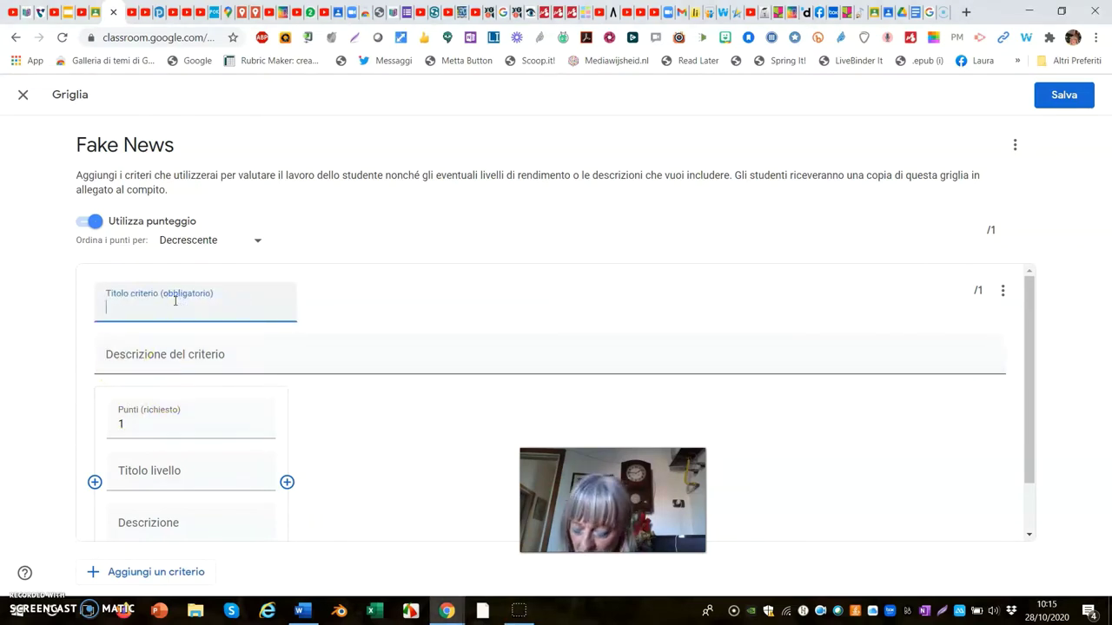
{"action": "type", "text": "Utilizza ed organizza le risorse web."}
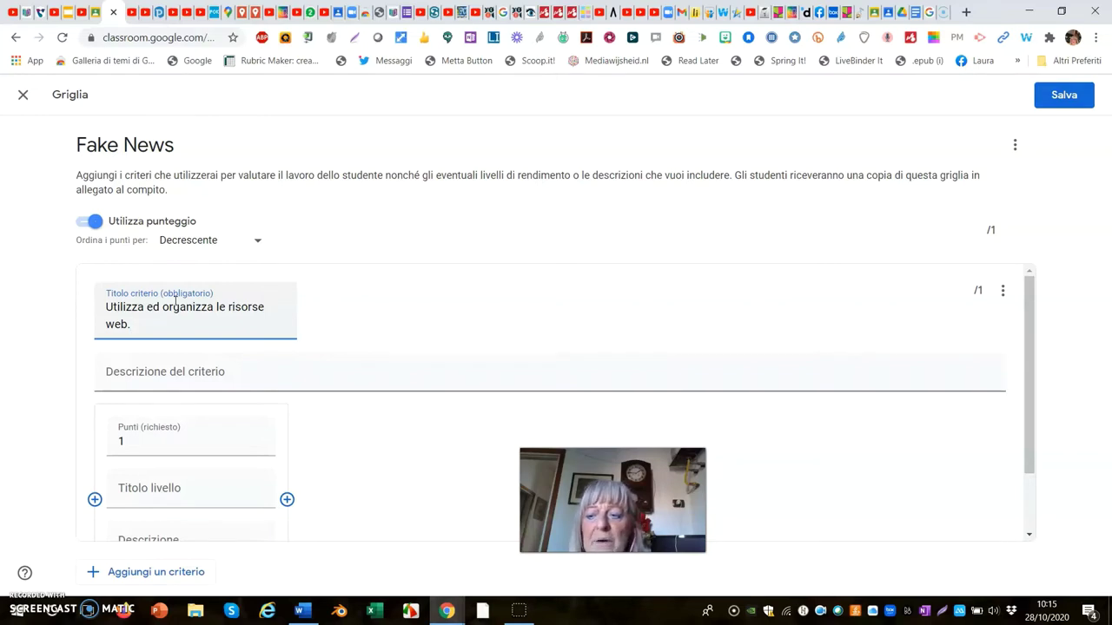
{"action": "left_click", "coordinate": [166, 304]}
Step: Enter "capacità di aggregare risorse" as the description of the first rubric criterion
{"action": "left_click", "coordinate": [158, 383]}
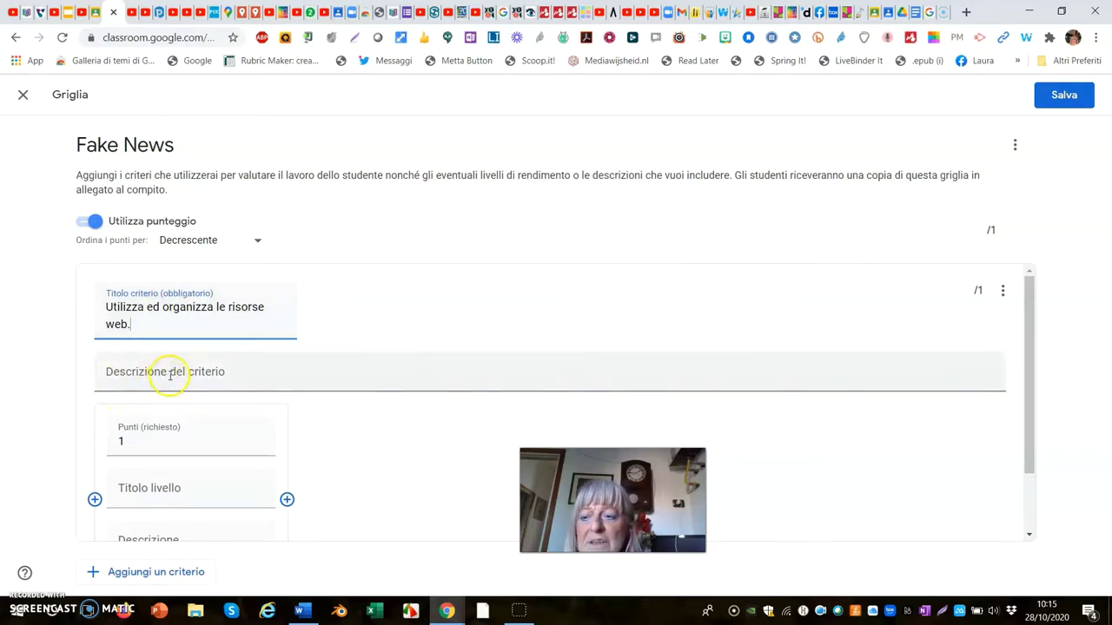
{"action": "left_click", "coordinate": [170, 374]}
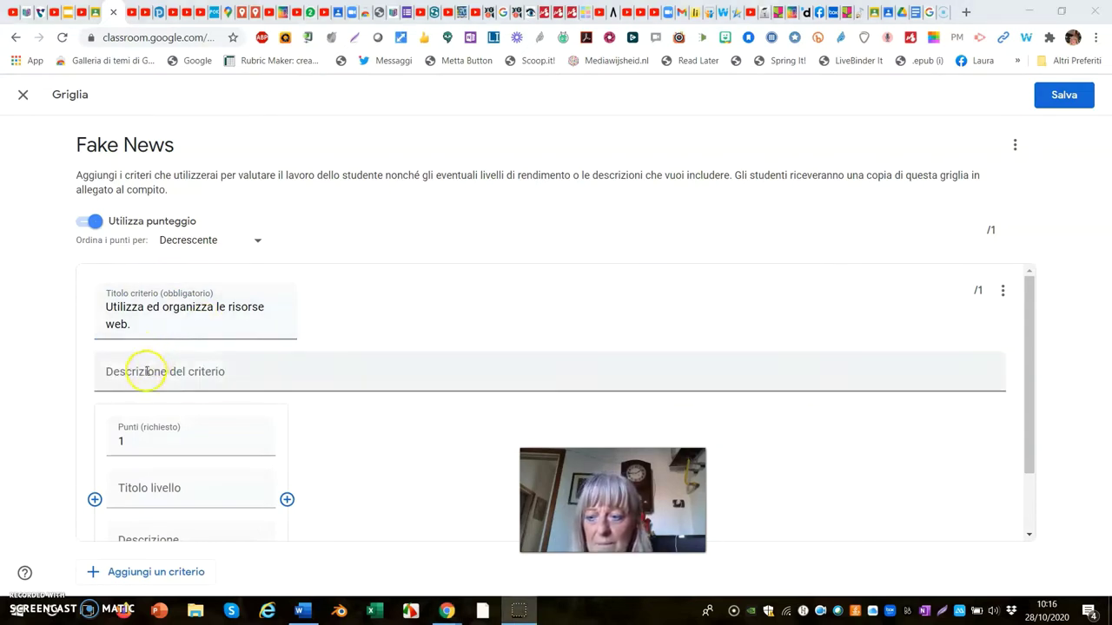
{"action": "left_click", "coordinate": [146, 371]}
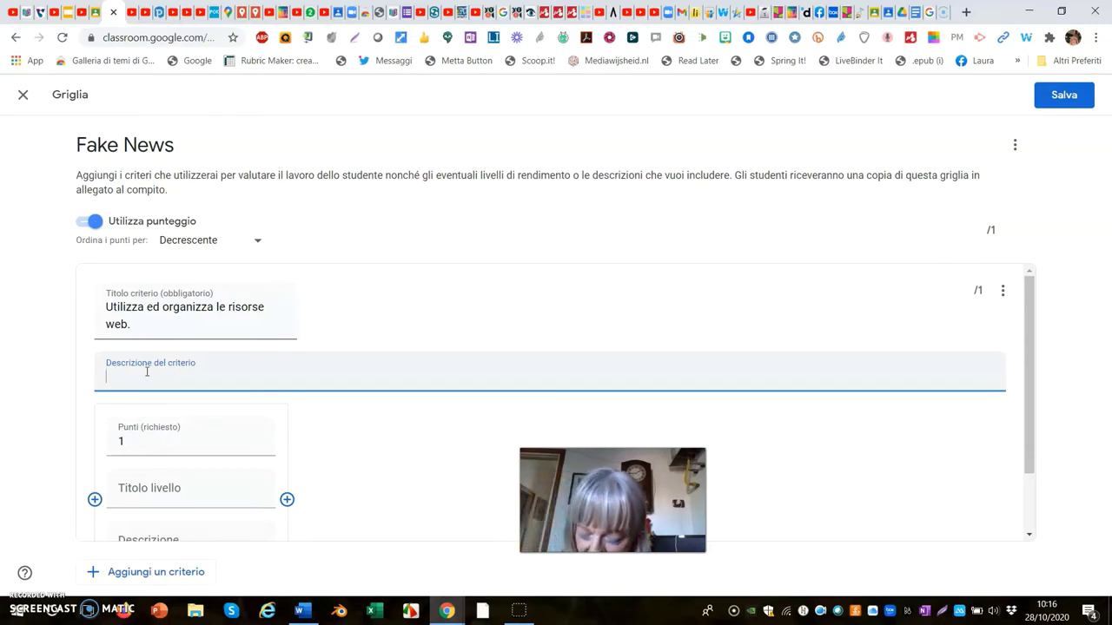
{"action": "type", "text": "capac"}
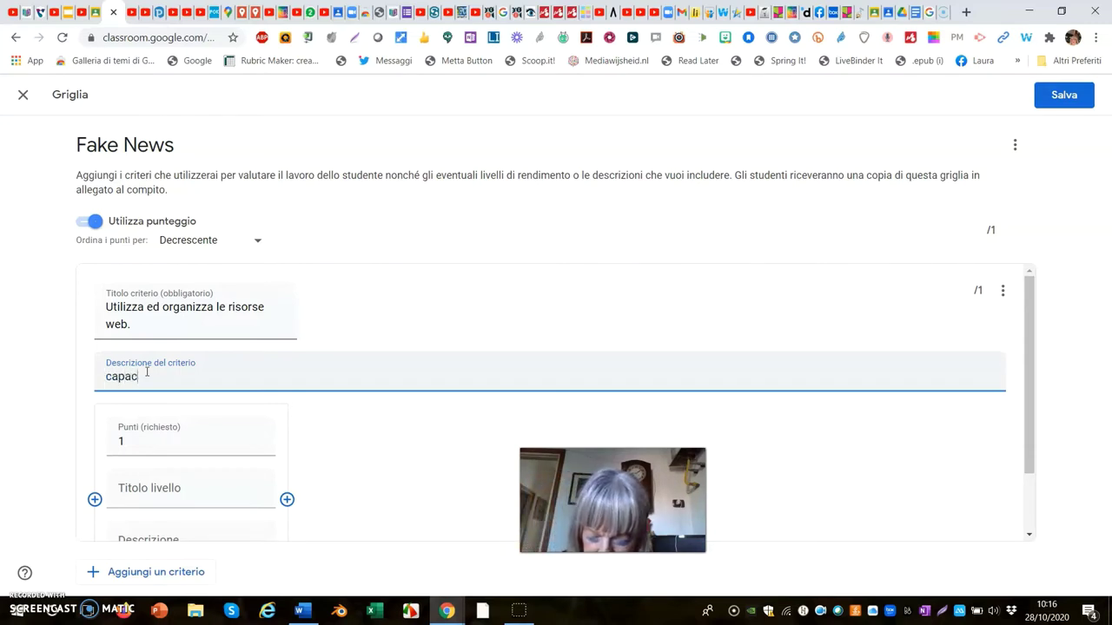
{"action": "type", "text": "ità "}
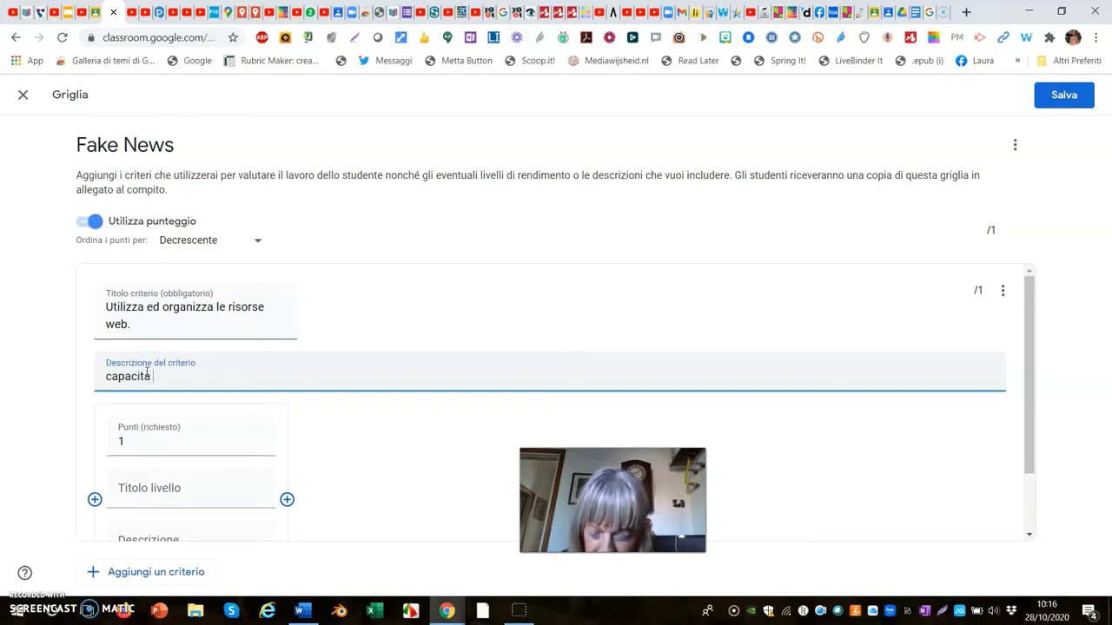
{"action": "type", "text": "di aggre"}
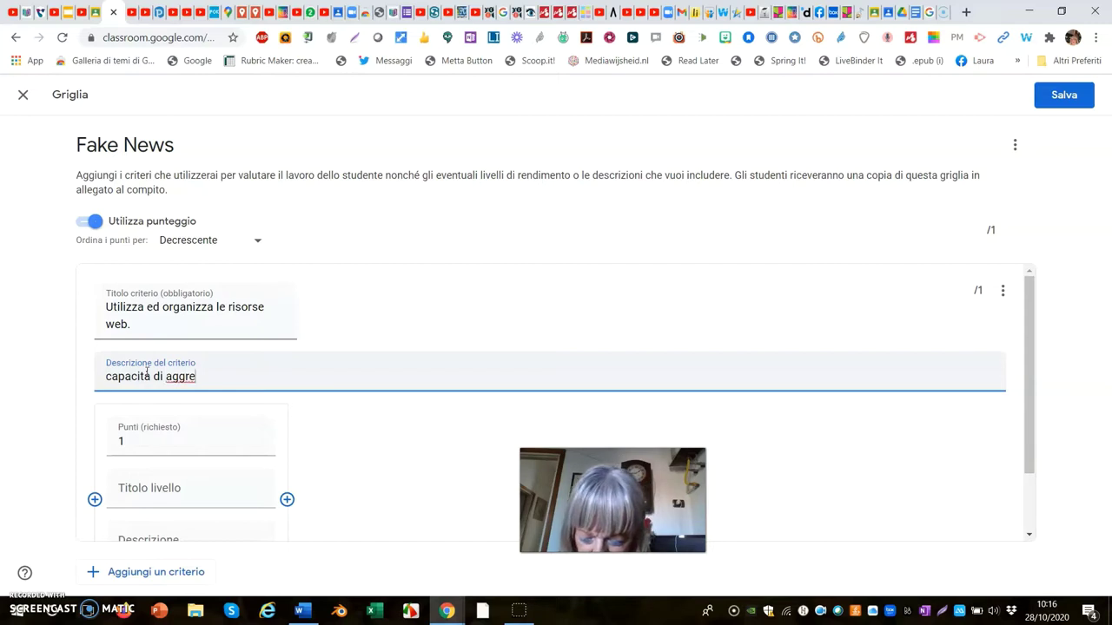
{"action": "type", "text": "gare riso"}
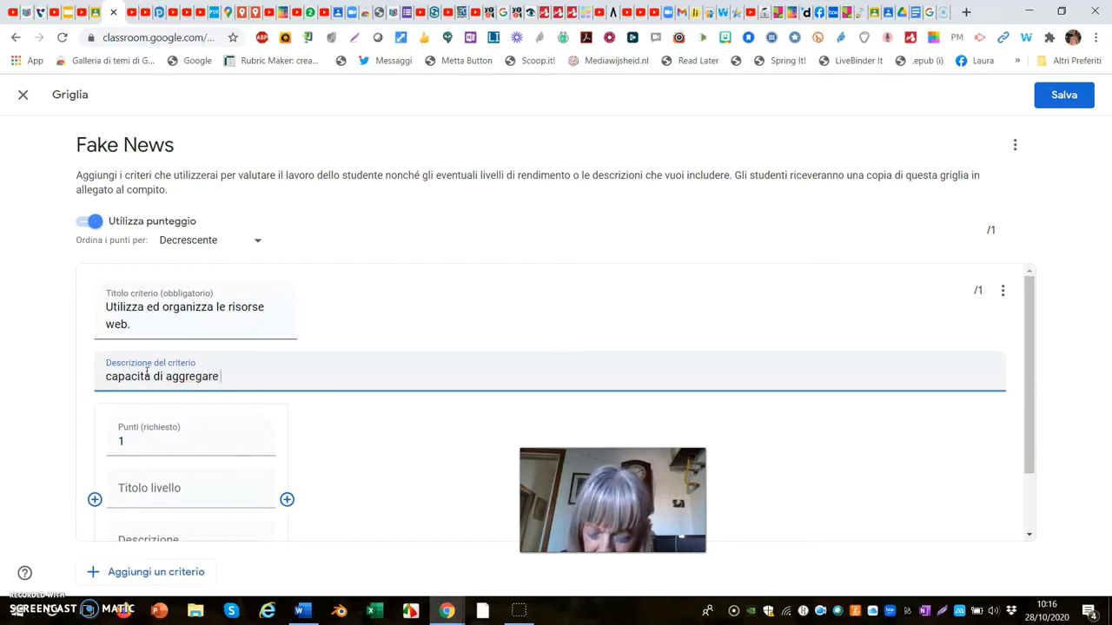
{"action": "type", "text": "rse"}
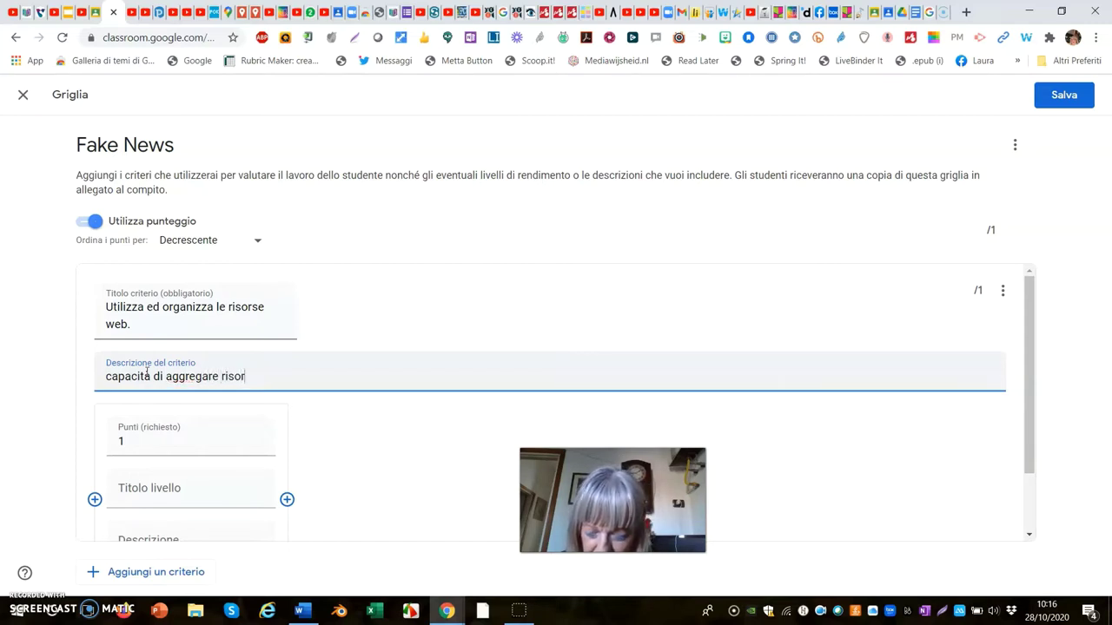
{"action": "left_click", "coordinate": [151, 359]}
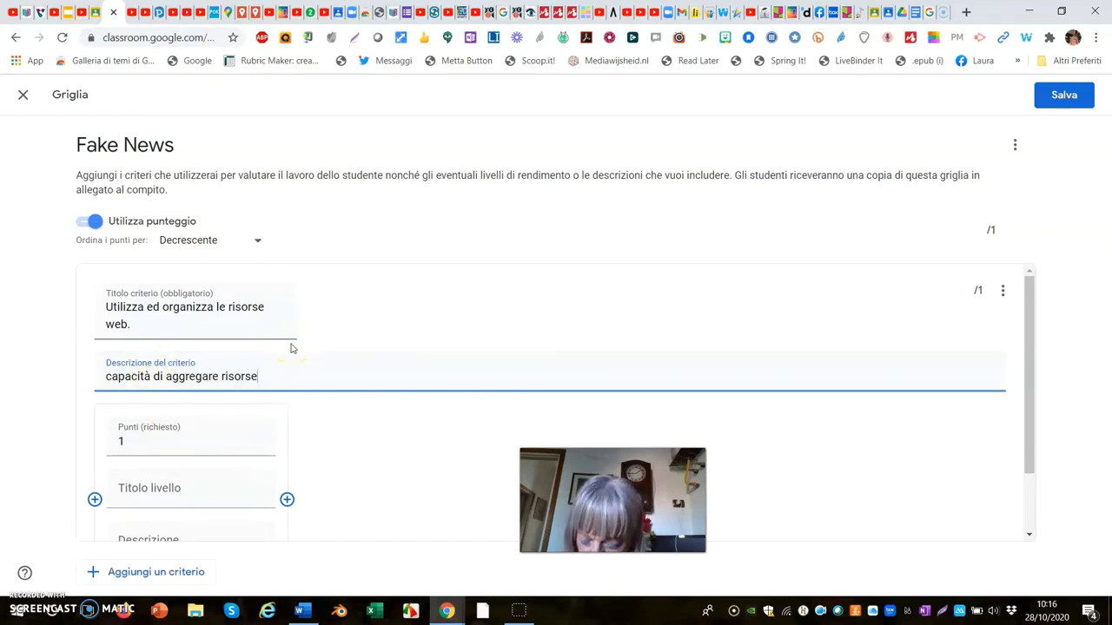
Step: Set the criterion's first level to 25 points and title the level "Avanzato"
{"action": "scroll", "coordinate": [504, 297], "scroll_direction": "down", "scroll_amount": 1}
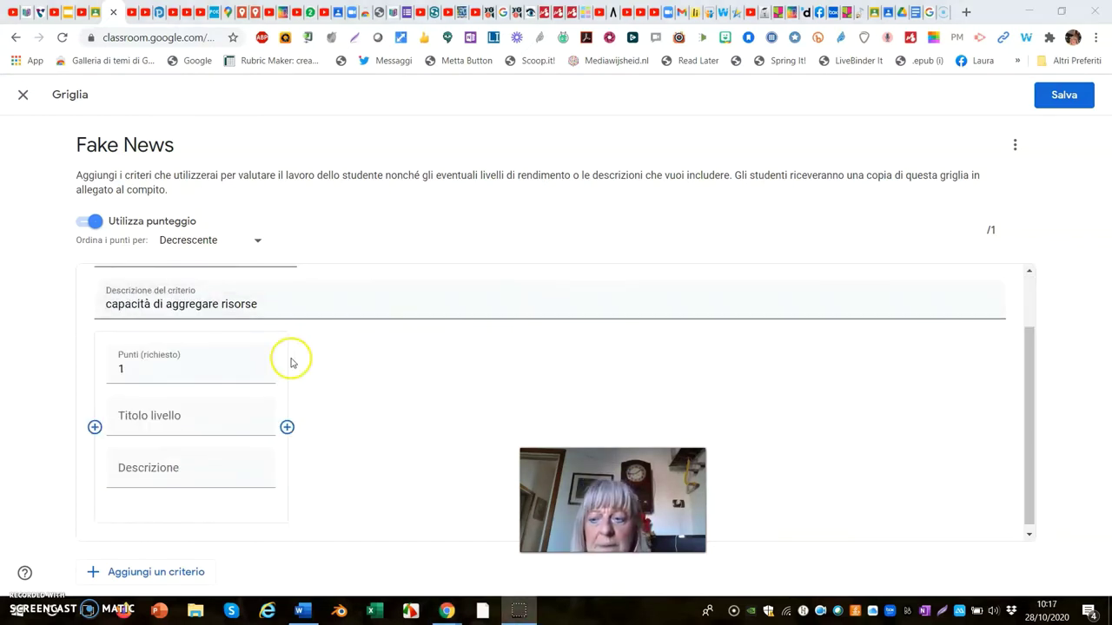
{"action": "left_click", "coordinate": [134, 369]}
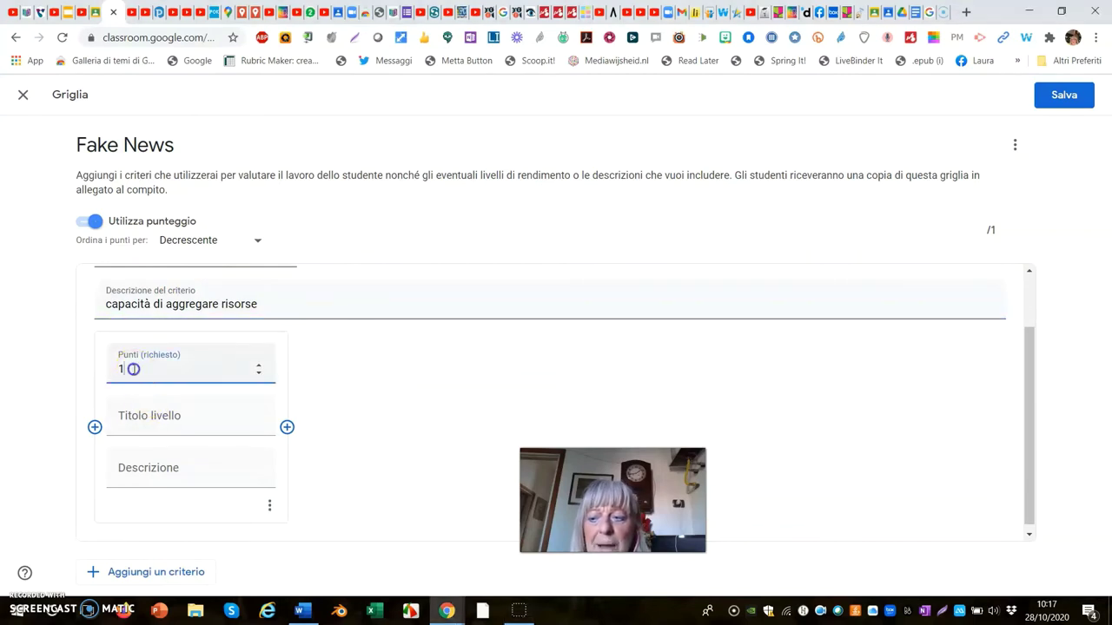
{"action": "left_click_drag", "start_coordinate": [134, 369], "coordinate": [113, 371]}
{"action": "type", "text": "2"}
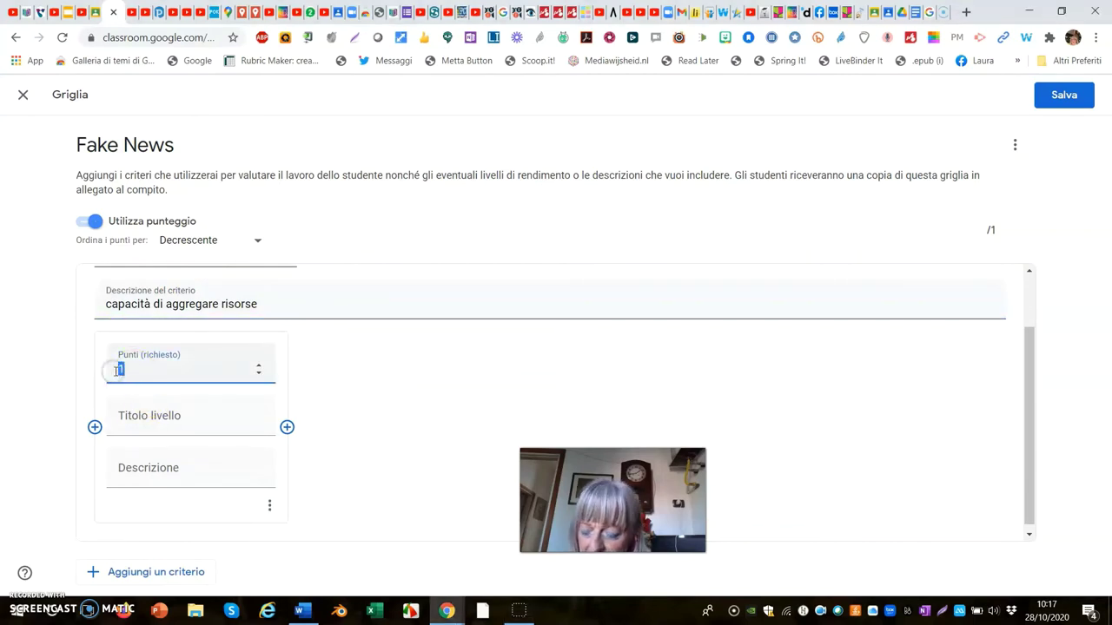
{"action": "type", "text": "5"}
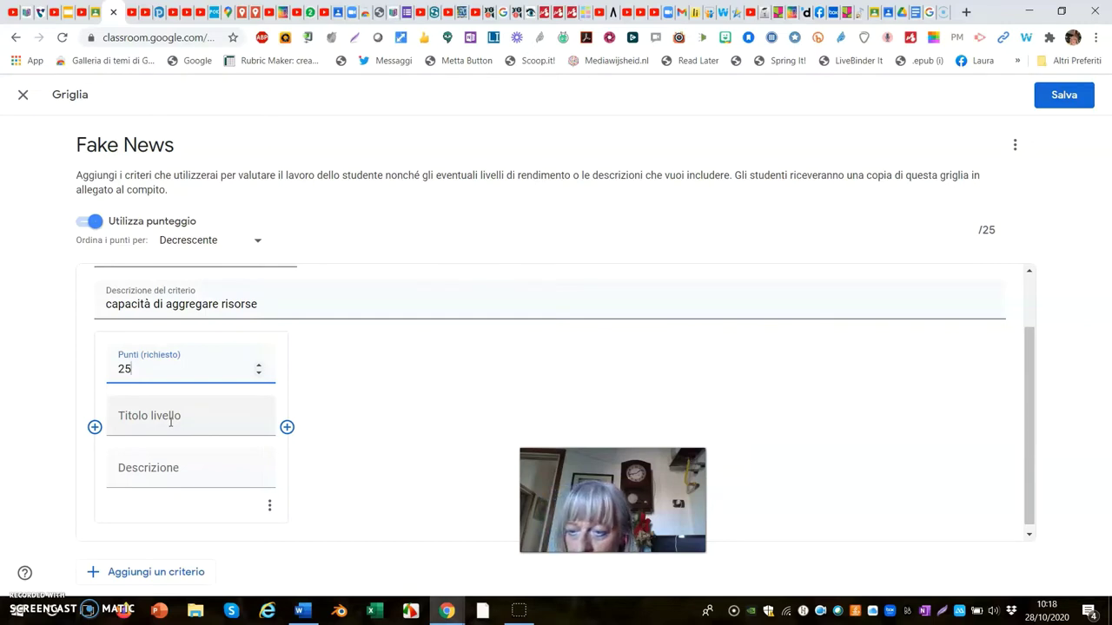
{"action": "left_click", "coordinate": [171, 421]}
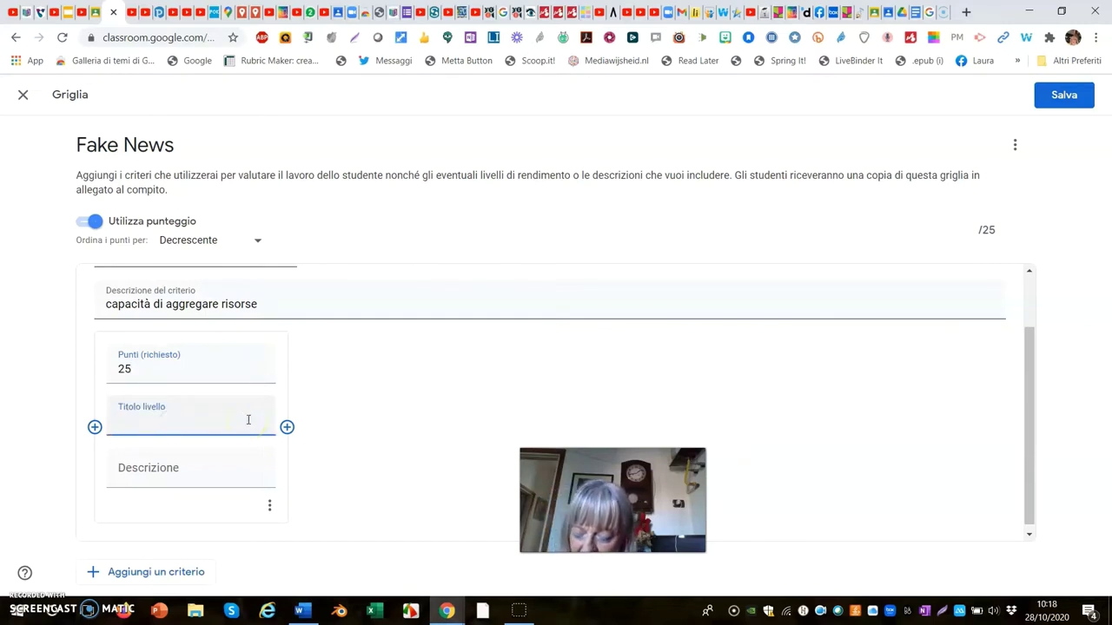
{"action": "type", "text": "Ava"}
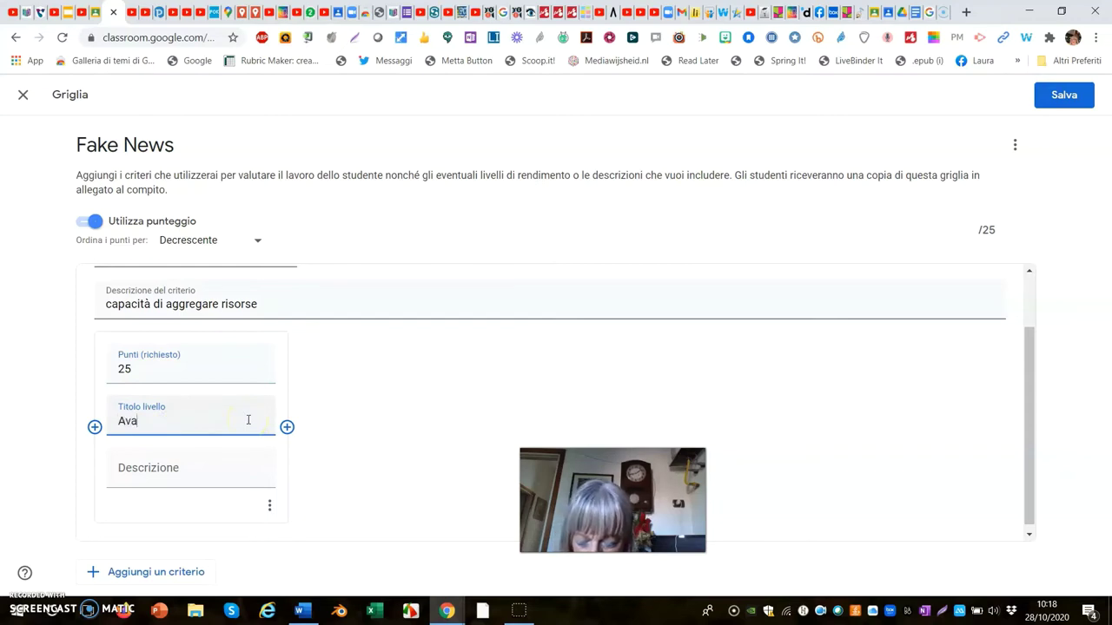
{"action": "type", "text": "nza"}
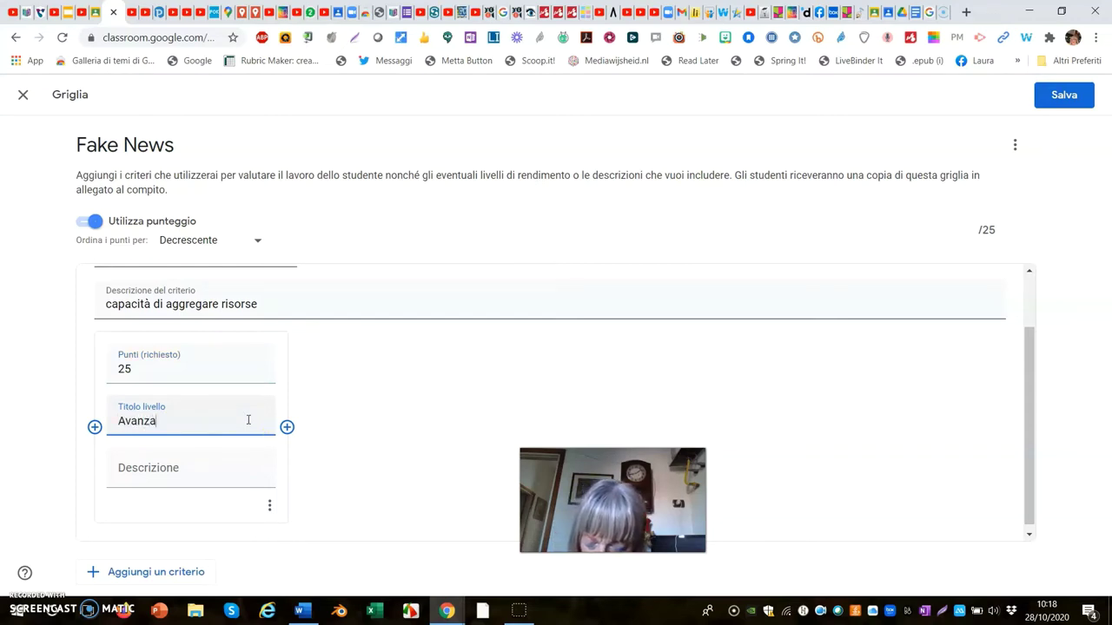
{"action": "type", "text": "to"}
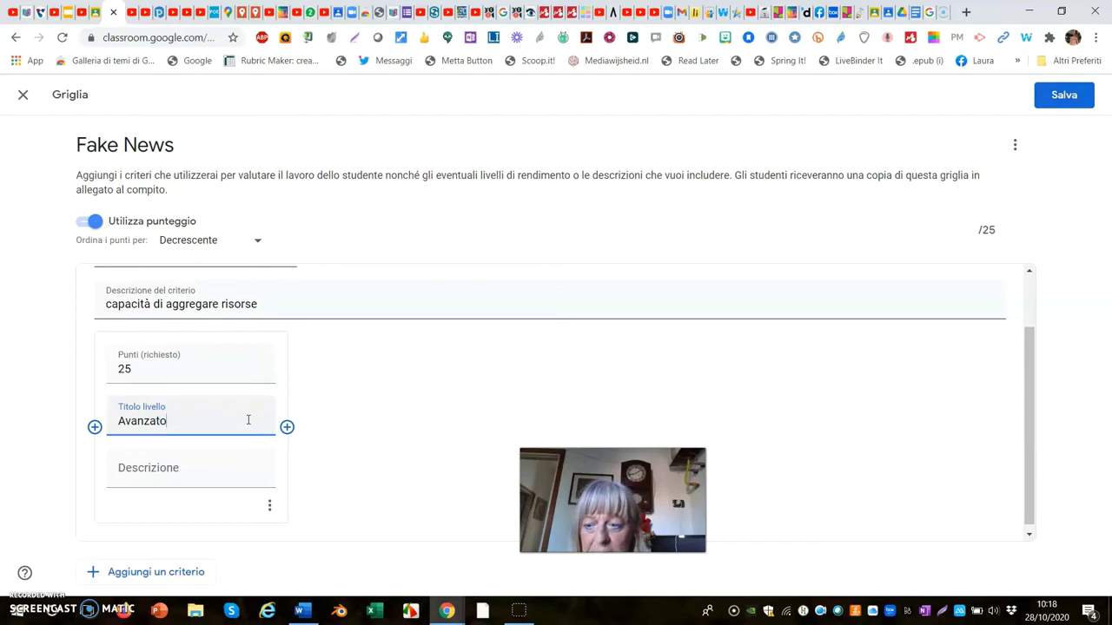
Step: Describe the Avanzato level as "Sa esplorare le risorse web in modo autonomo ed organizza le informazioni con coerenza e ricchezza. Crea collegamenti."
{"action": "left_click", "coordinate": [214, 451]}
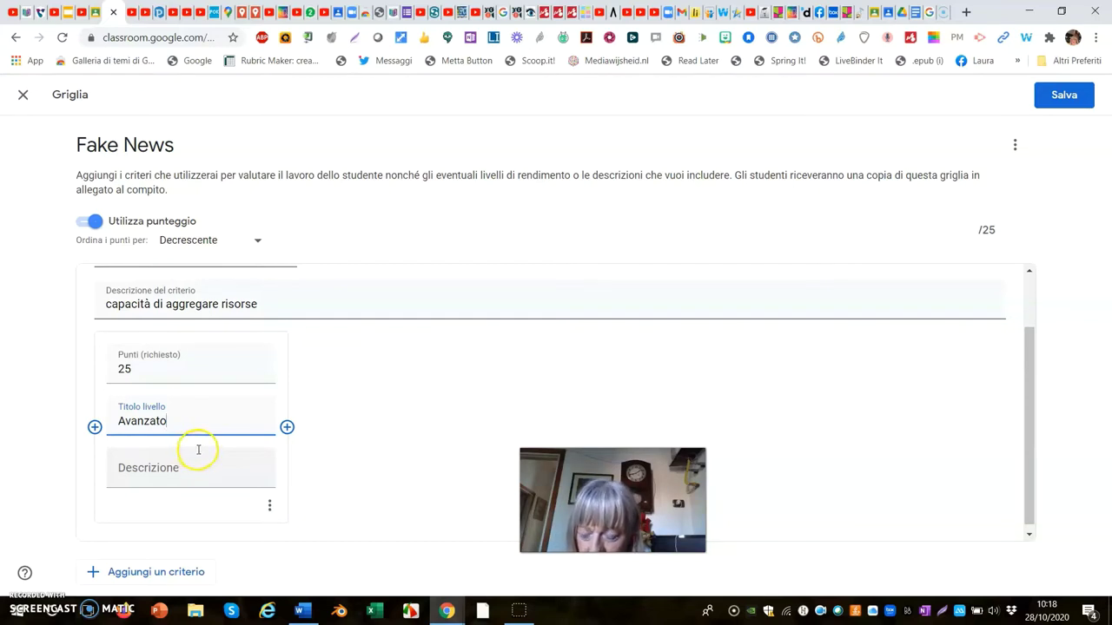
{"action": "left_click", "coordinate": [198, 467]}
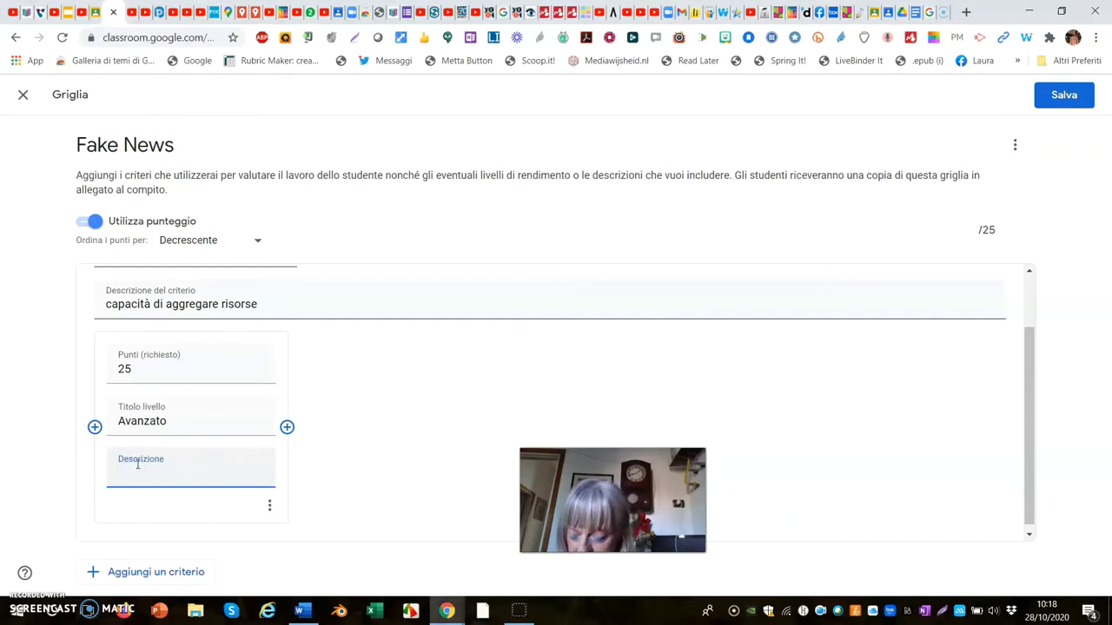
{"action": "type", "text": "Sa esplorare le risorse web in modo autonomo ed organizza le informazioni con coerenza e ricchezza. Crea collegamenti."}
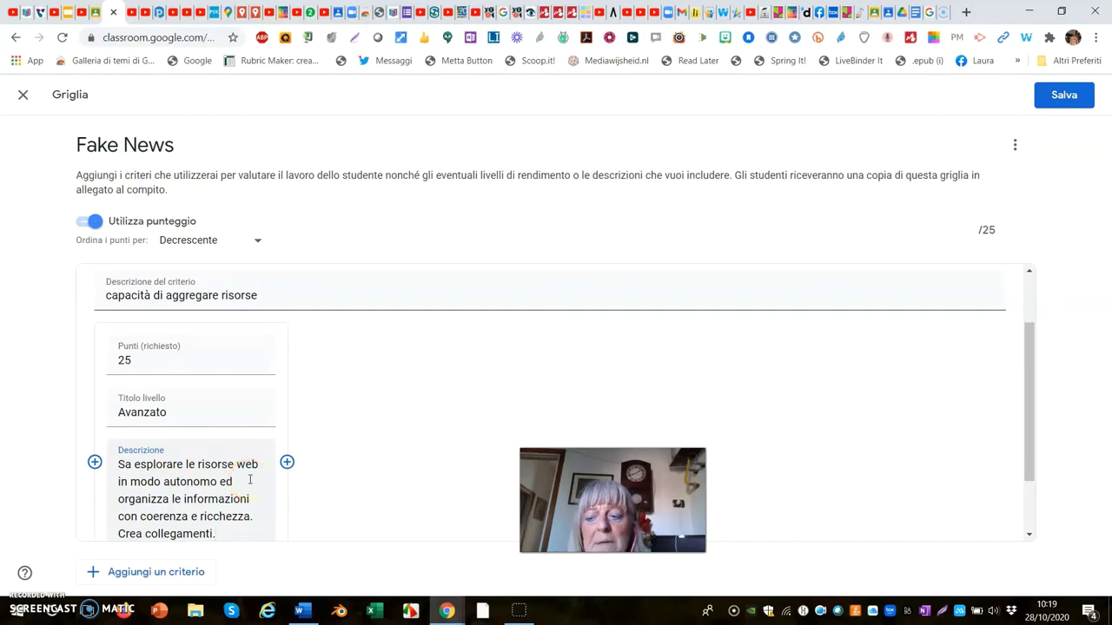
{"action": "scroll", "coordinate": [250, 480], "scroll_direction": "down", "scroll_amount": 1}
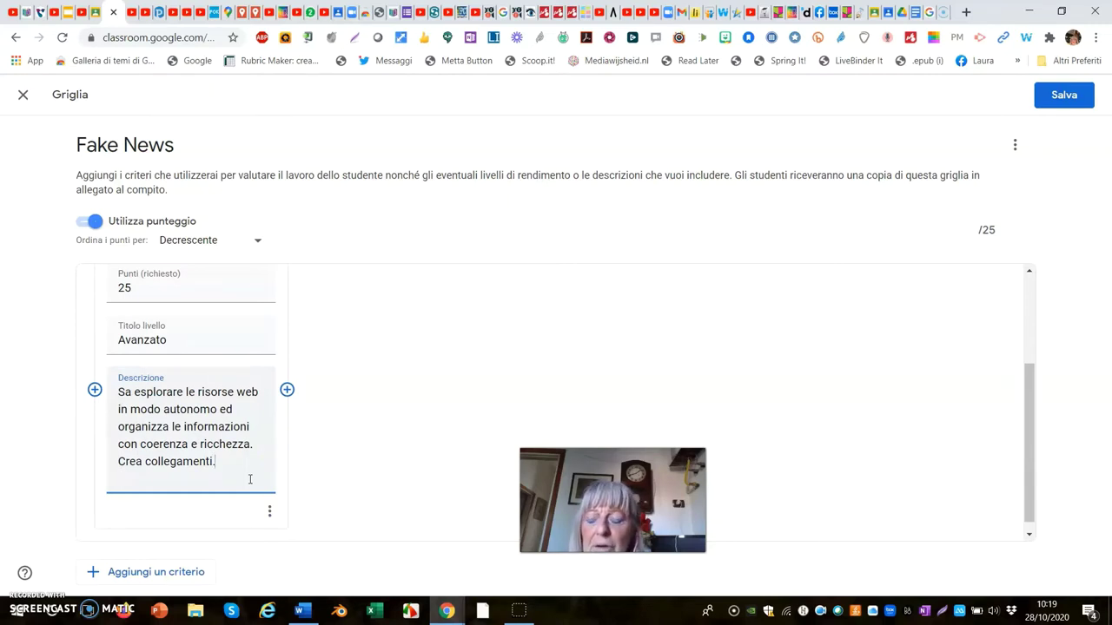
{"action": "scroll", "coordinate": [249, 480], "scroll_direction": "up", "scroll_amount": 2}
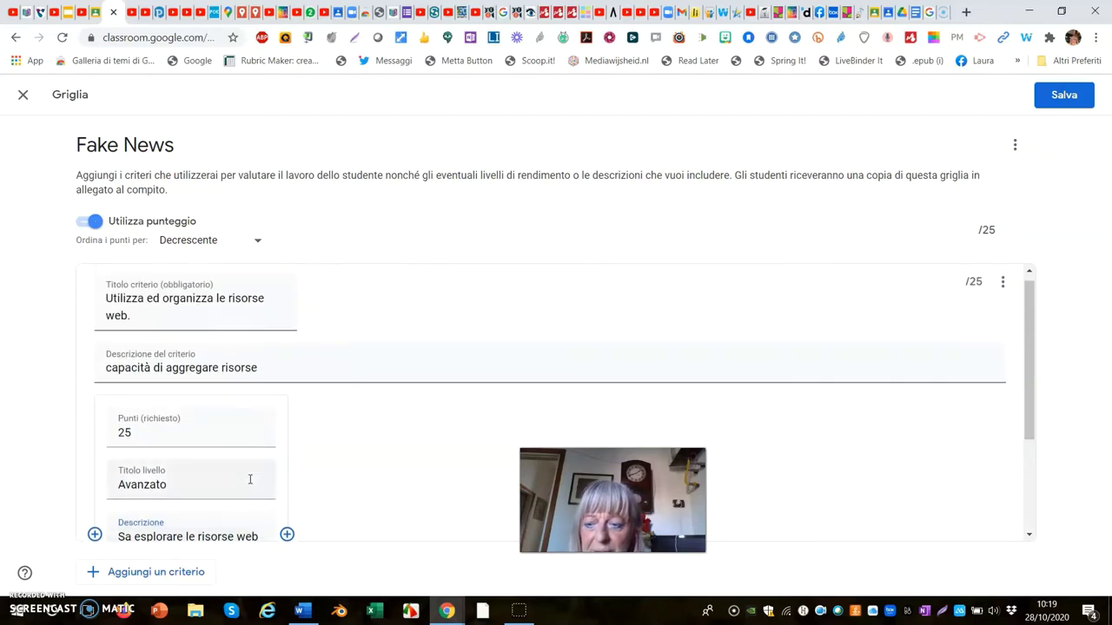
Step: Add a second level after Avanzato, worth 20 points and titled "Intermedio"
{"action": "scroll", "coordinate": [250, 479], "scroll_direction": "down", "scroll_amount": 1}
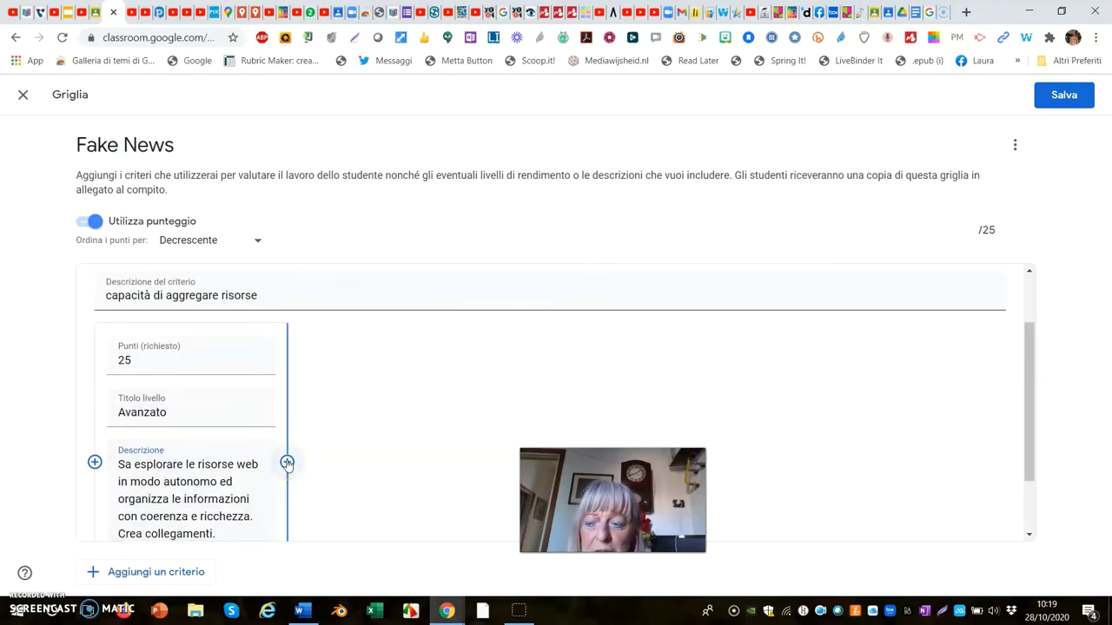
{"action": "left_click", "coordinate": [287, 463]}
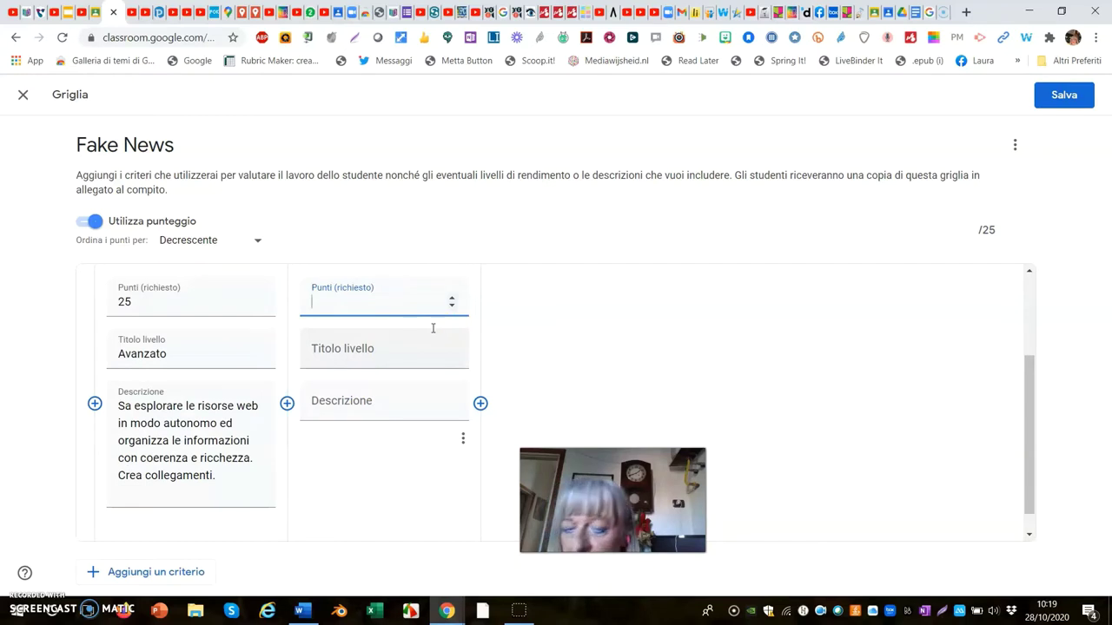
{"action": "left_click", "coordinate": [450, 301]}
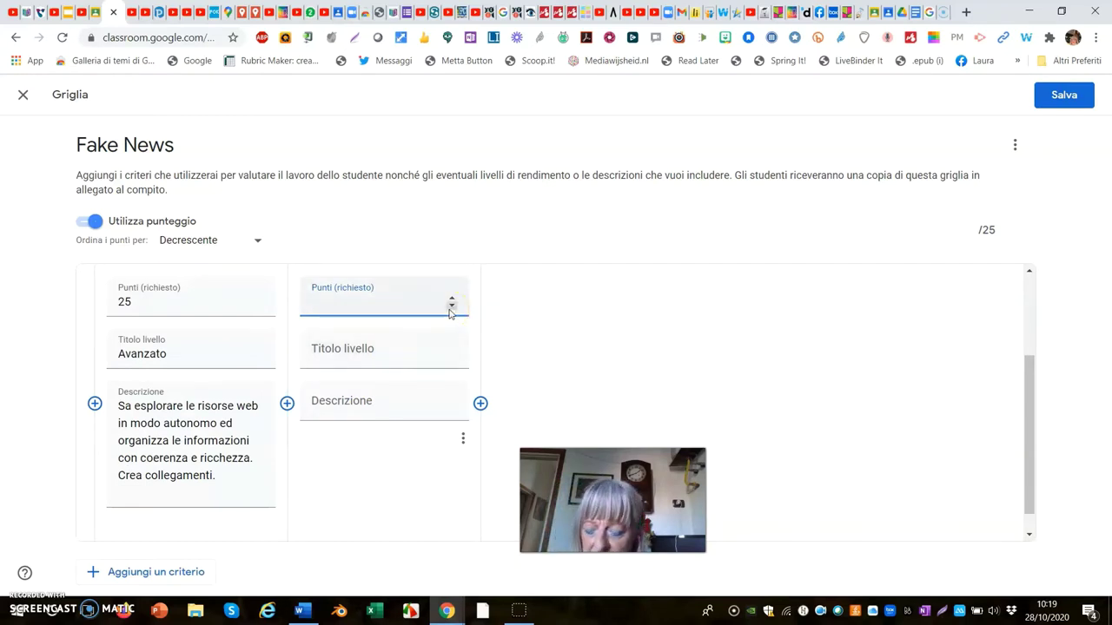
{"action": "type", "text": "20"}
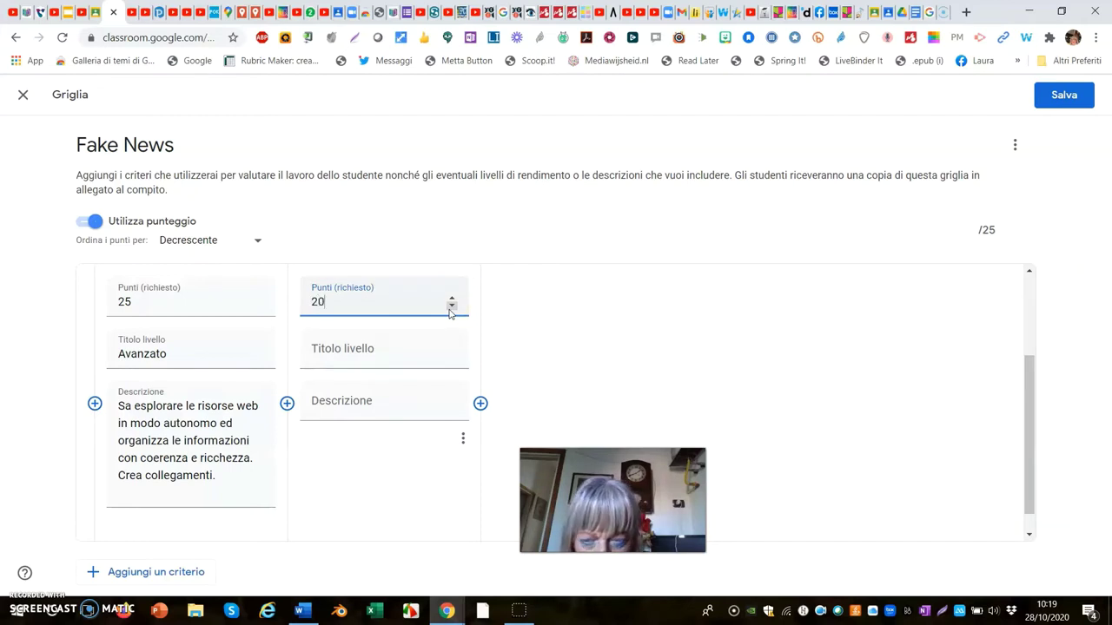
{"action": "left_click", "coordinate": [365, 352]}
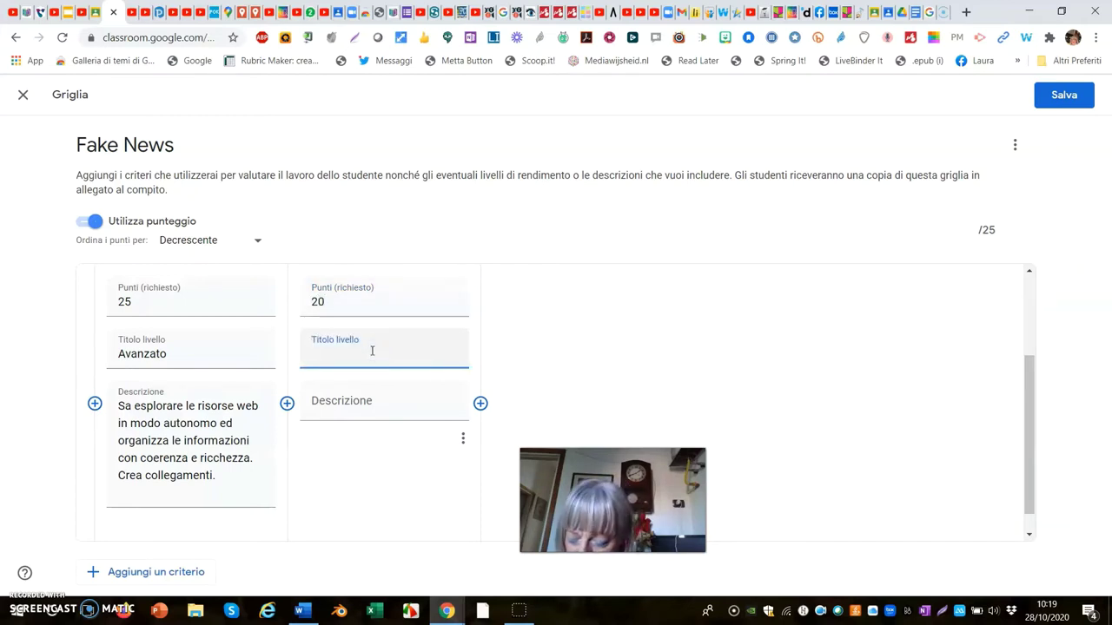
{"action": "type", "text": "I"}
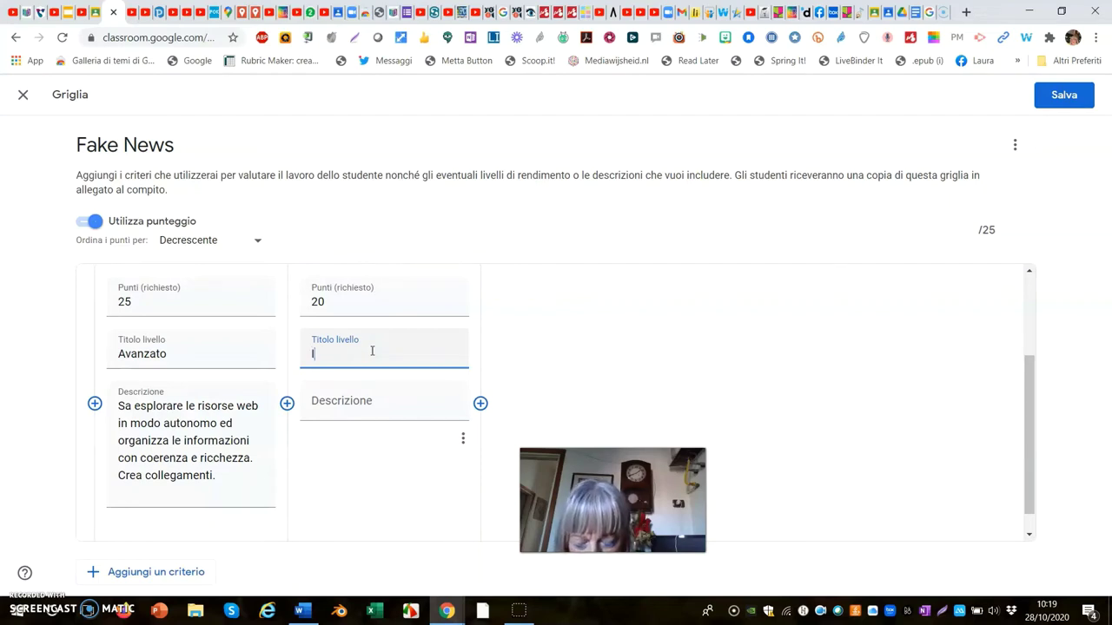
{"action": "type", "text": "ntermedio"}
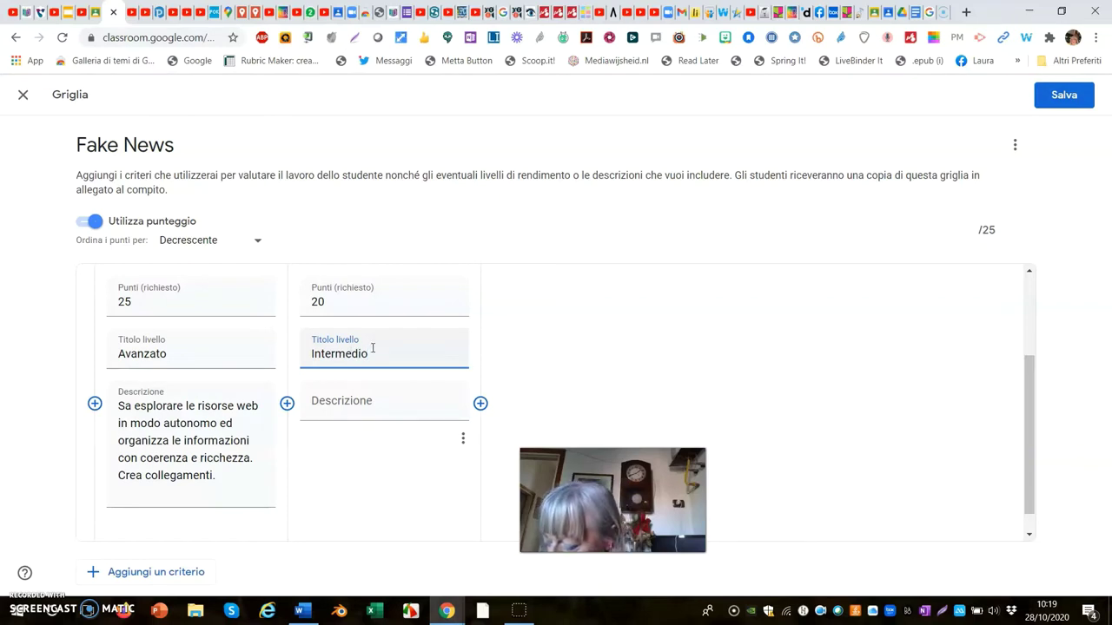
Step: Describe the Intermedio level as "Sa esplorare le risorse web in modo autonomo e sa organizzare le informazioni con linearità."
{"action": "left_click", "coordinate": [347, 403]}
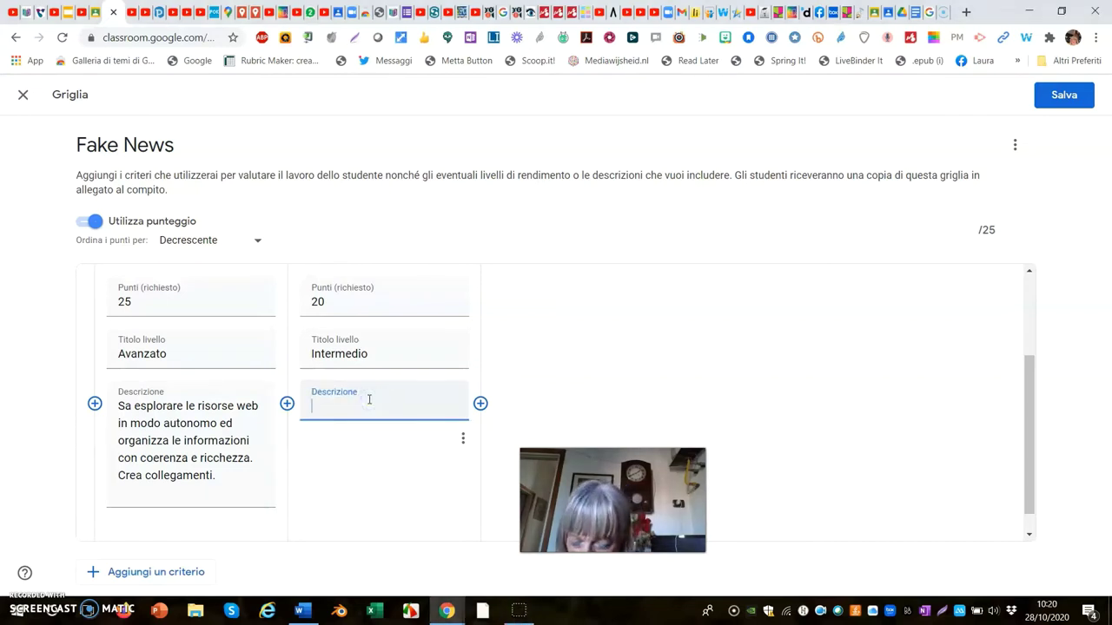
{"action": "type", "text": "Sa esplorare le risorse web in modo autonomo e sa organizzare le informazioni con linearità."}
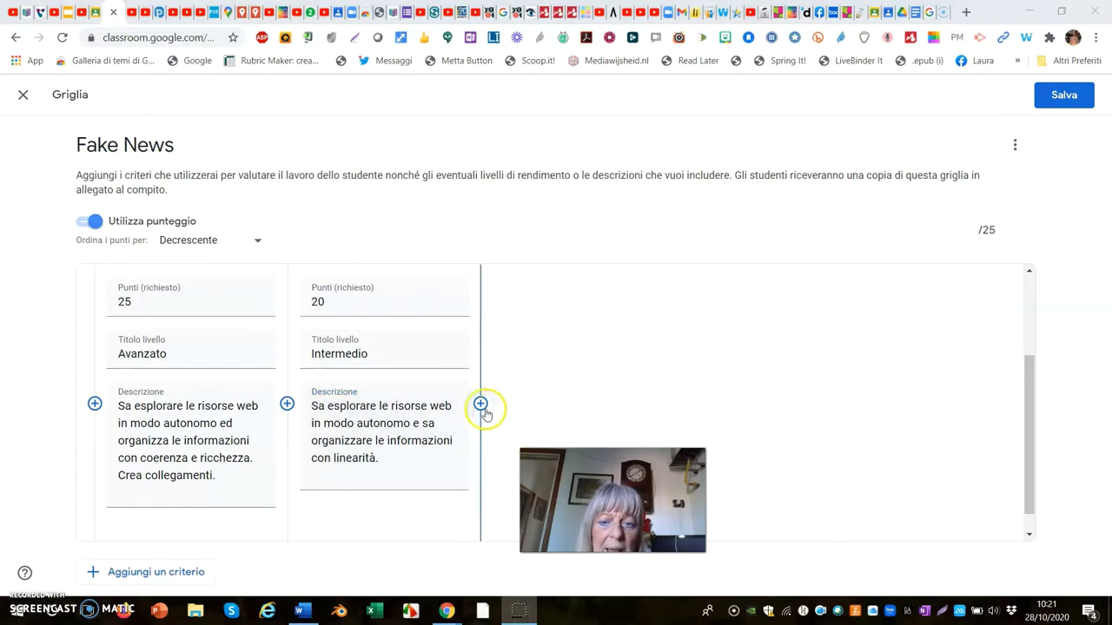
Step: Add a third level after Intermedio, worth 15 points and titled "Base"
{"action": "left_click", "coordinate": [480, 404]}
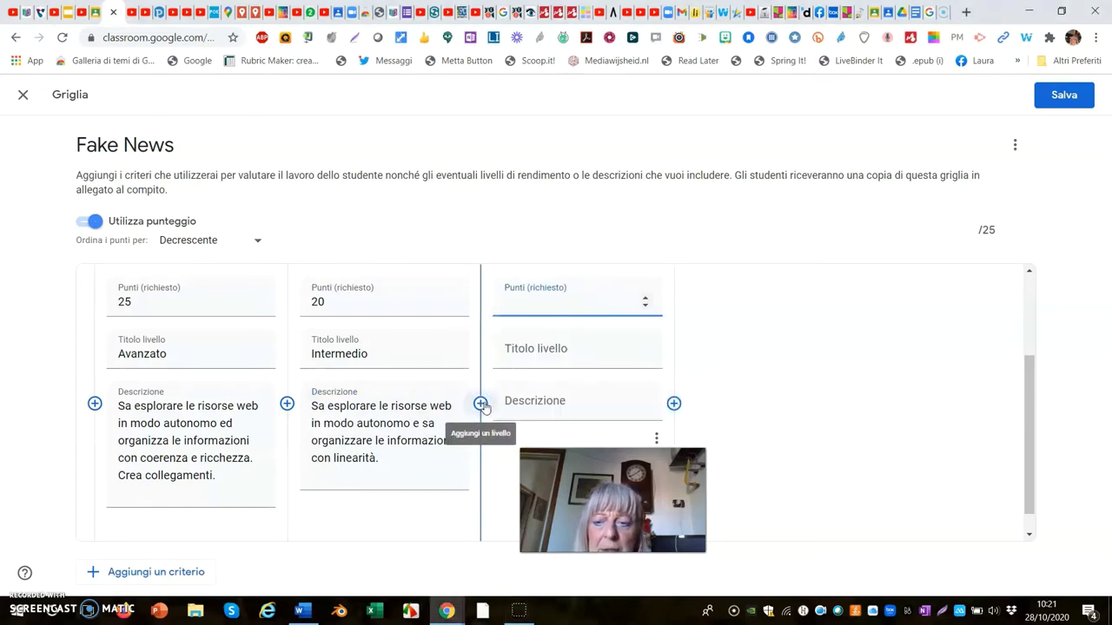
{"action": "left_click", "coordinate": [571, 314]}
{"action": "left_click", "coordinate": [582, 305]}
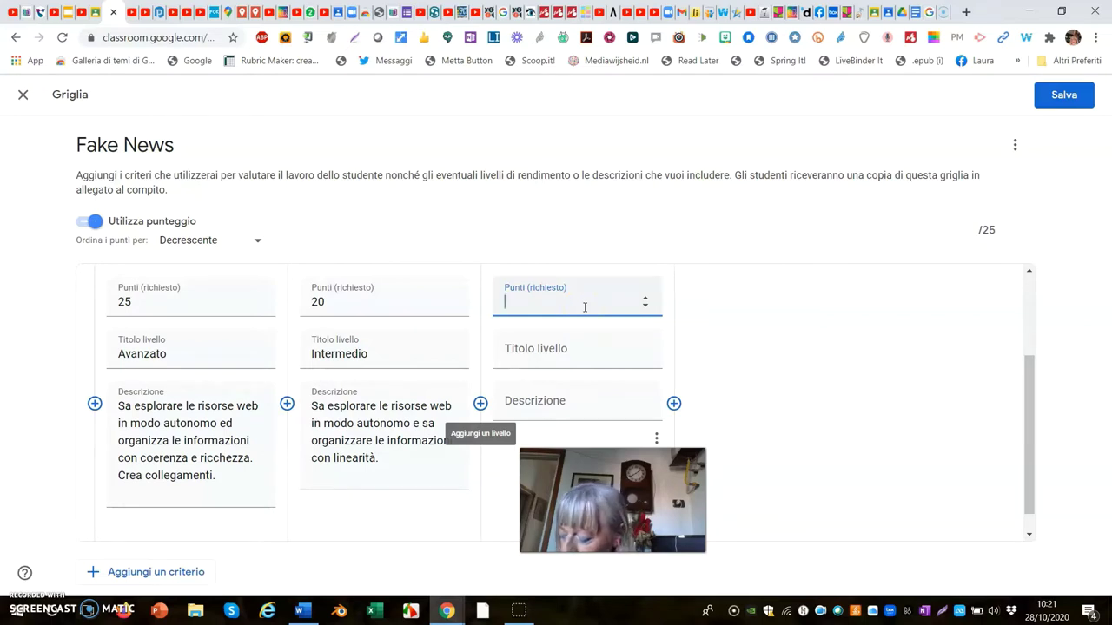
{"action": "type", "text": "1"}
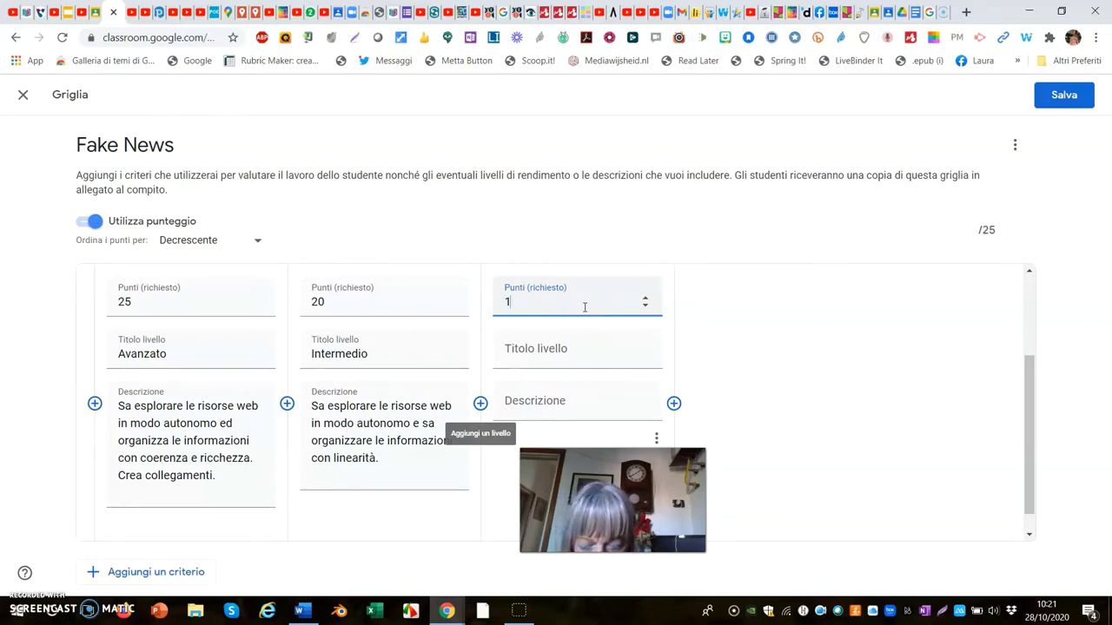
{"action": "type", "text": "5"}
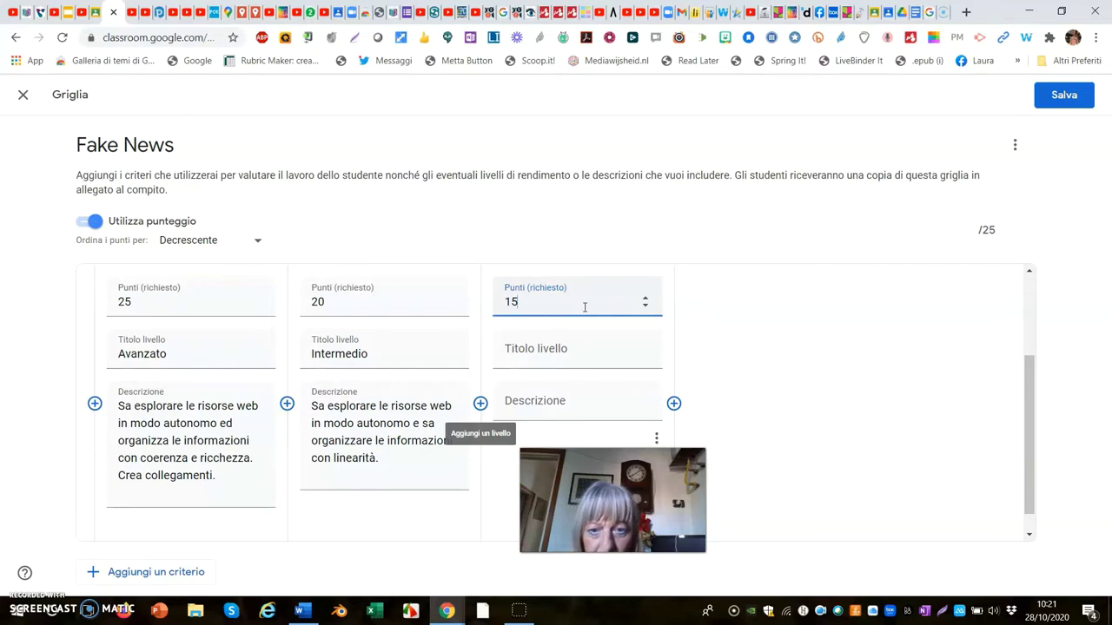
{"action": "left_click", "coordinate": [527, 352]}
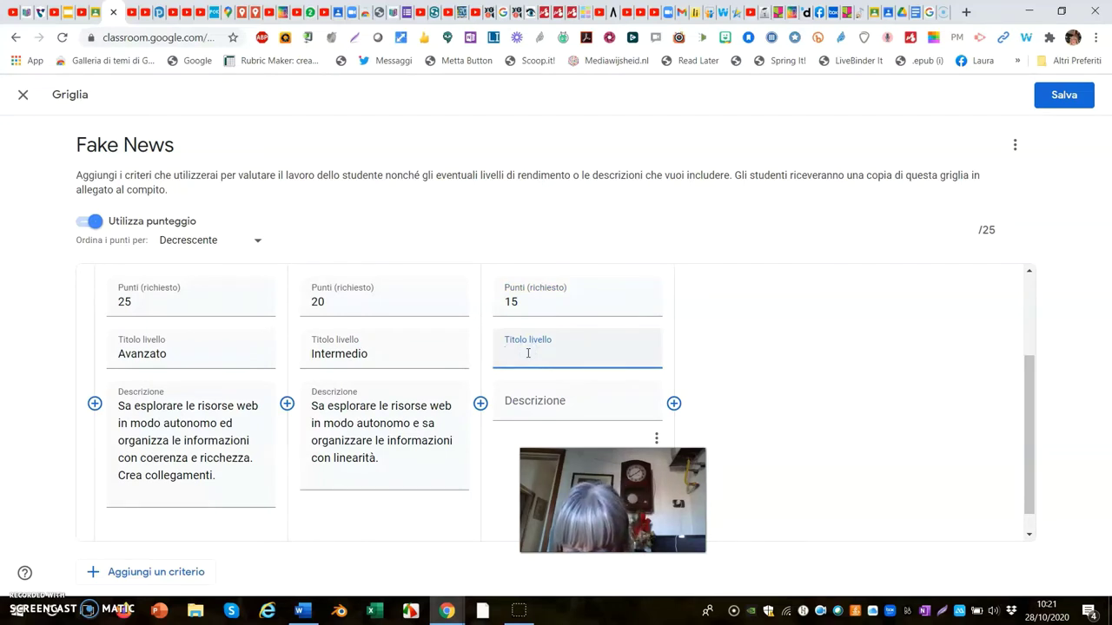
{"action": "type", "text": "Base"}
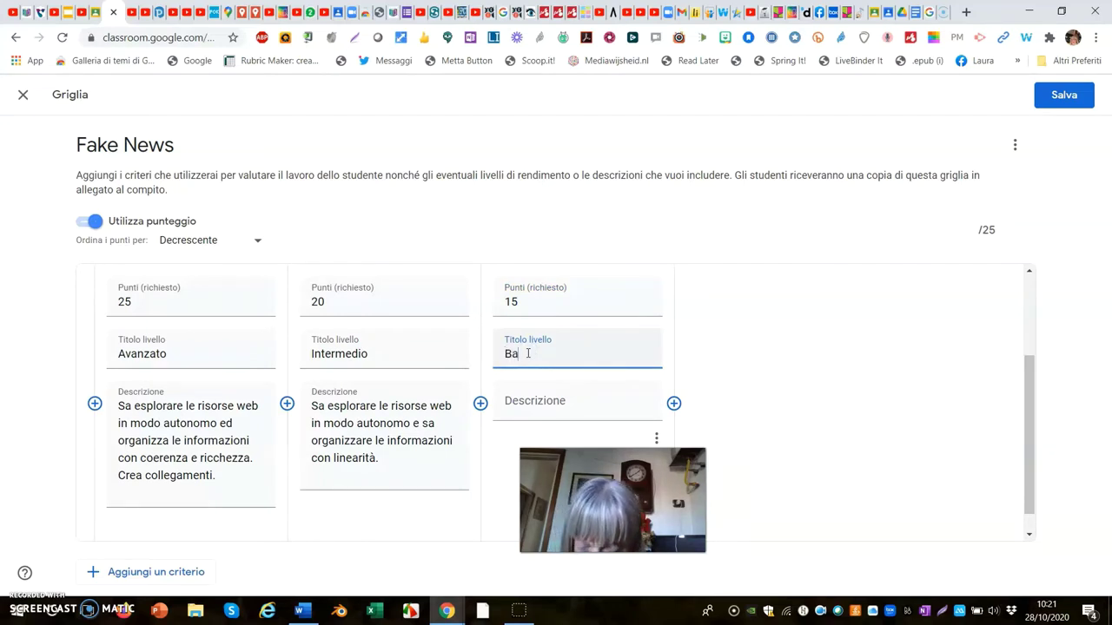
Step: Describe the Base level as "Esplora alcune risorse web e organizzare le informazioni con semplicità, senza creare collegamenti."
{"action": "left_click", "coordinate": [538, 403]}
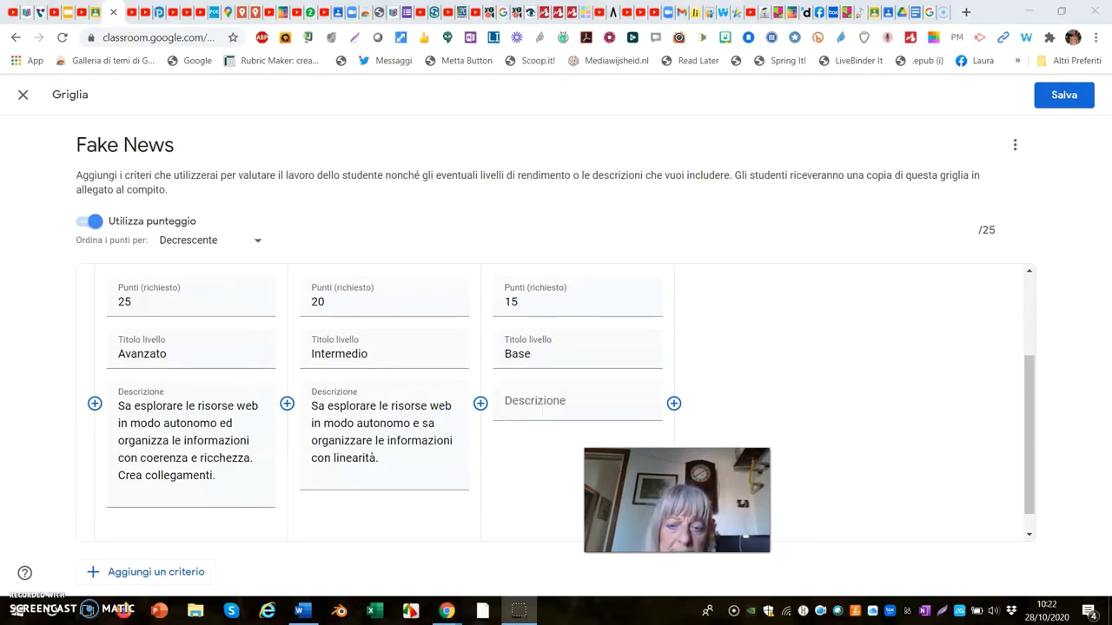
{"action": "left_click", "coordinate": [509, 440]}
{"action": "left_click", "coordinate": [538, 406]}
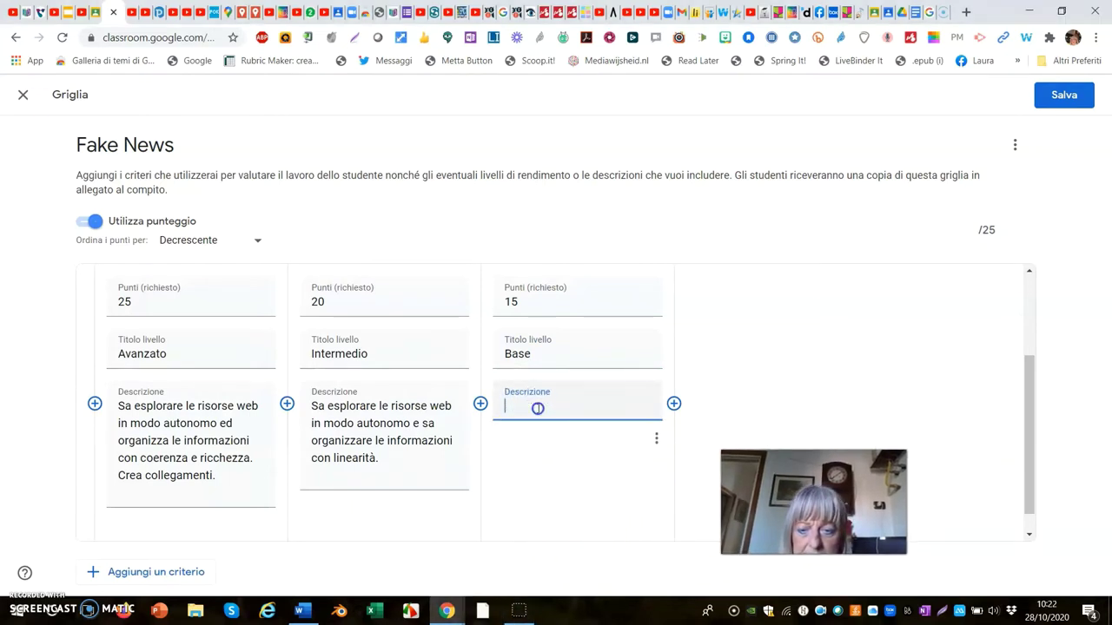
{"action": "type", "text": "Esplora alcune risorse web e organizzare le informazioni con semplicità, senza creare collegamenti."}
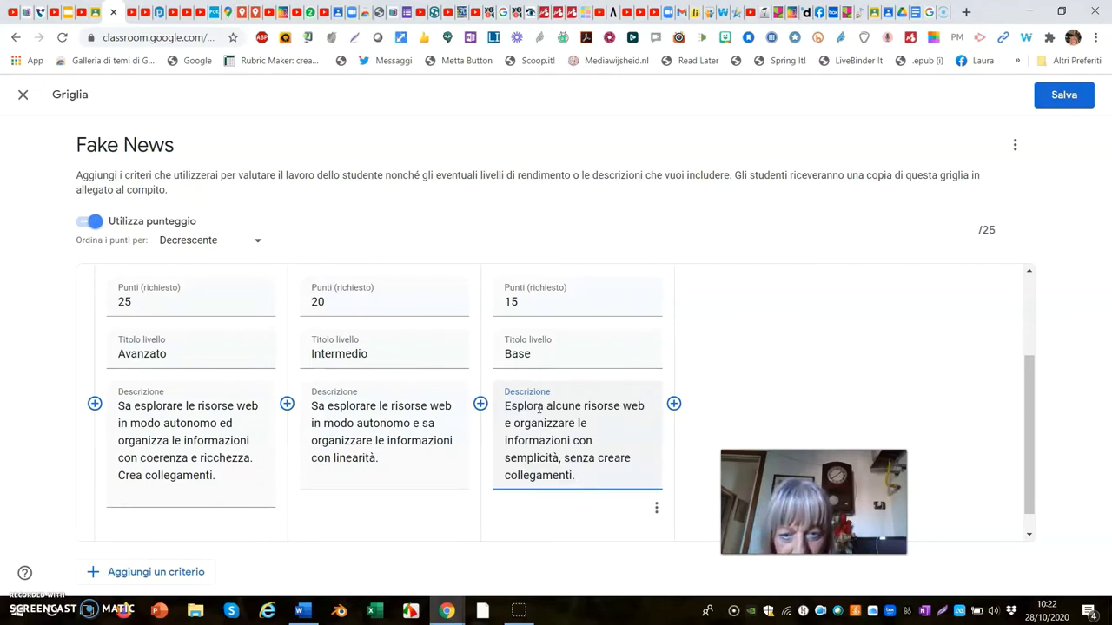
{"action": "left_click", "coordinate": [539, 406]}
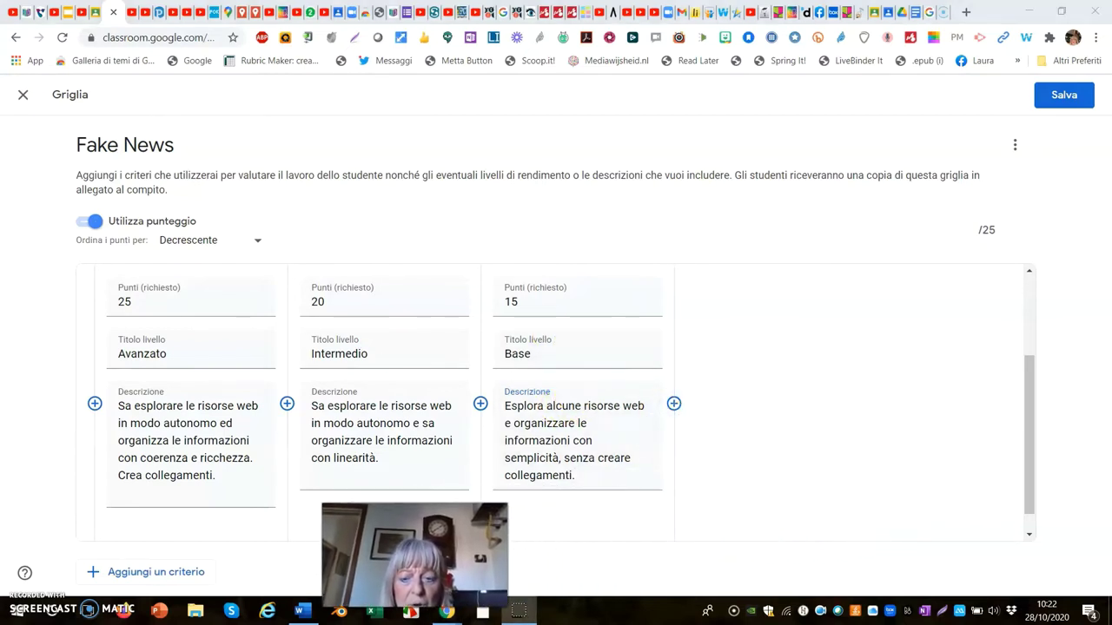
Step: Add a fourth level after Base, worth 10 points and titled "Iniziale"
{"action": "left_click", "coordinate": [675, 405]}
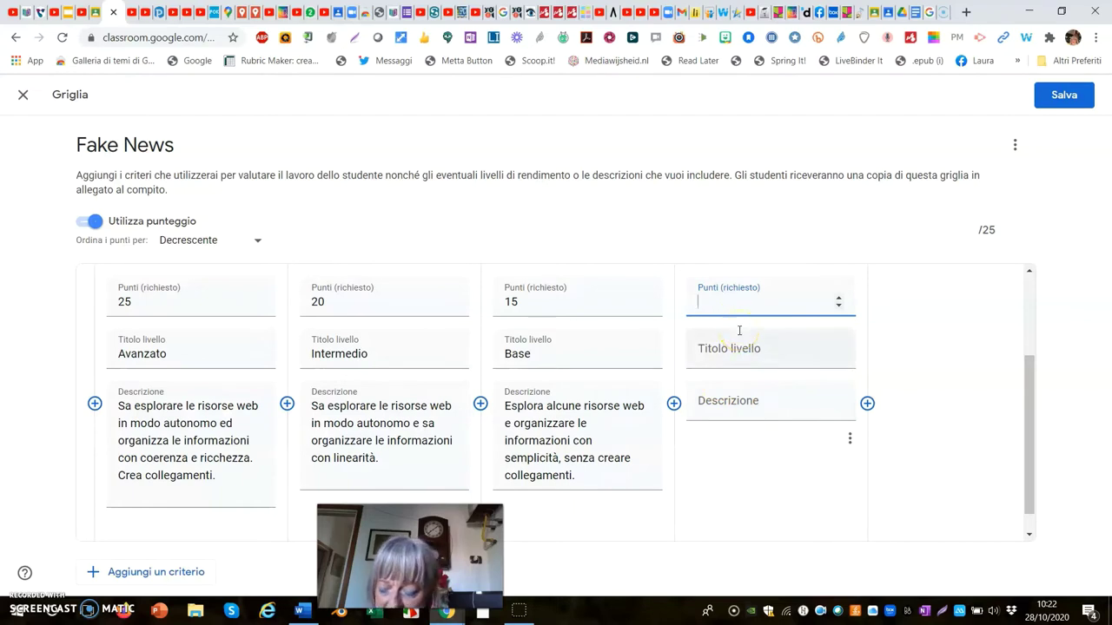
{"action": "type", "text": "10"}
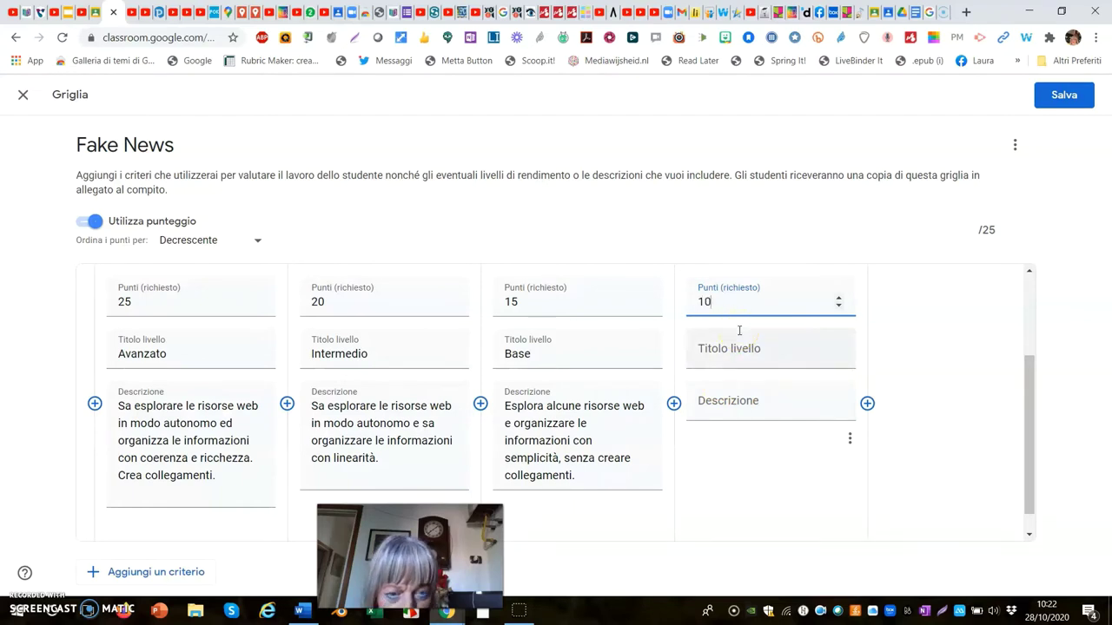
{"action": "left_click", "coordinate": [718, 350]}
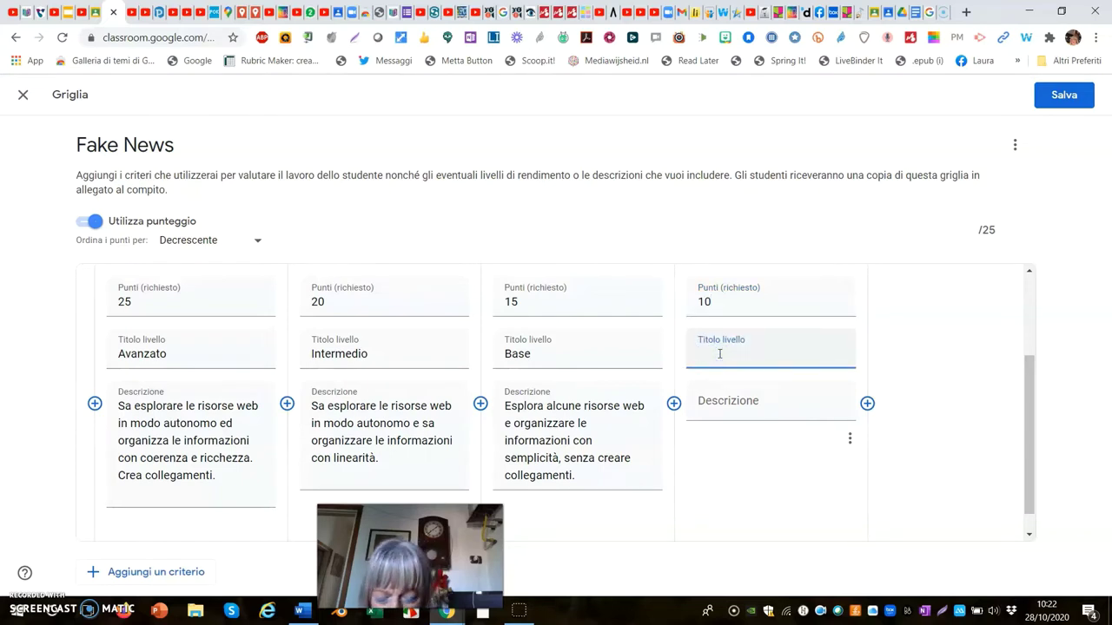
{"action": "type", "text": "Ini"}
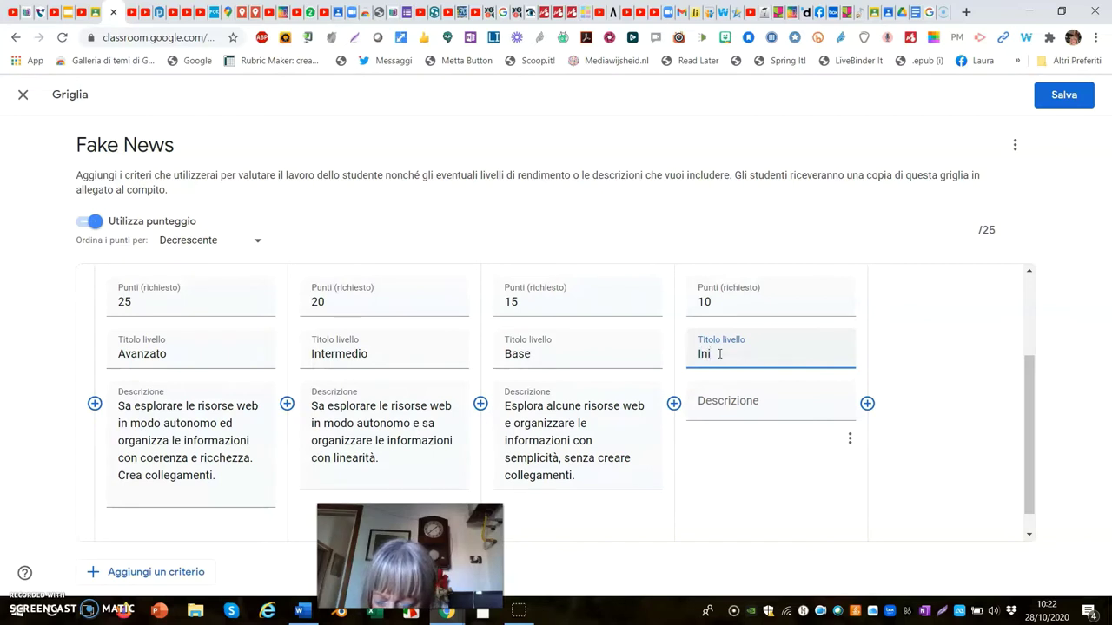
{"action": "type", "text": "ziale"}
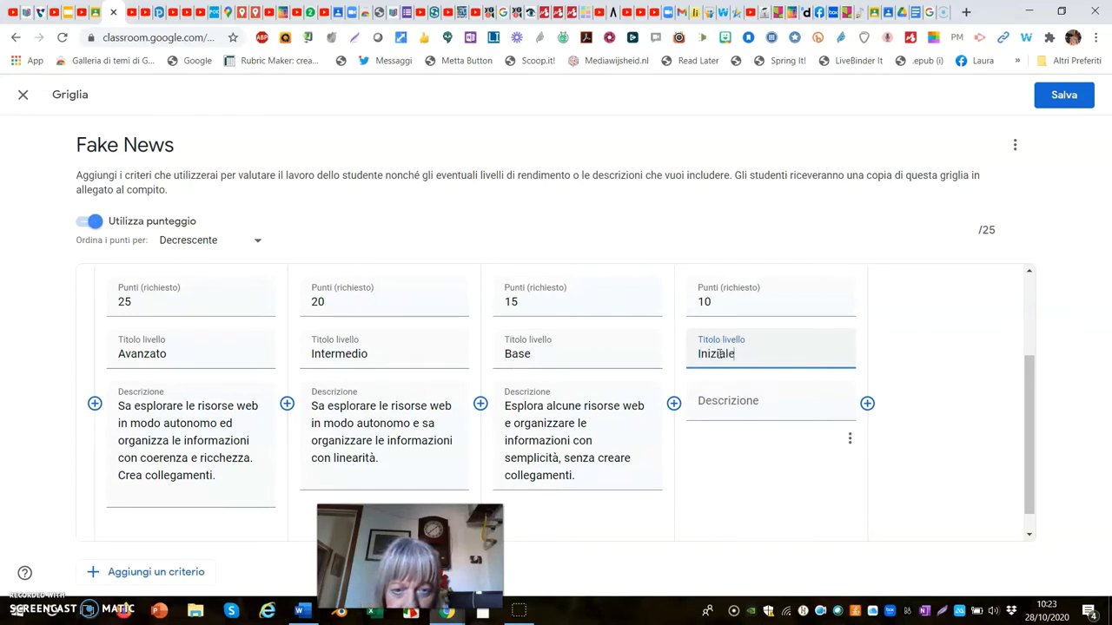
Step: Describe the Iniziale level as "Per esplorare ed organizzare le informazioni ha bisogno di essere guidato dal docente. Ha qualche difficoltà a procedere in modo autonomo."
{"action": "left_click", "coordinate": [718, 403]}
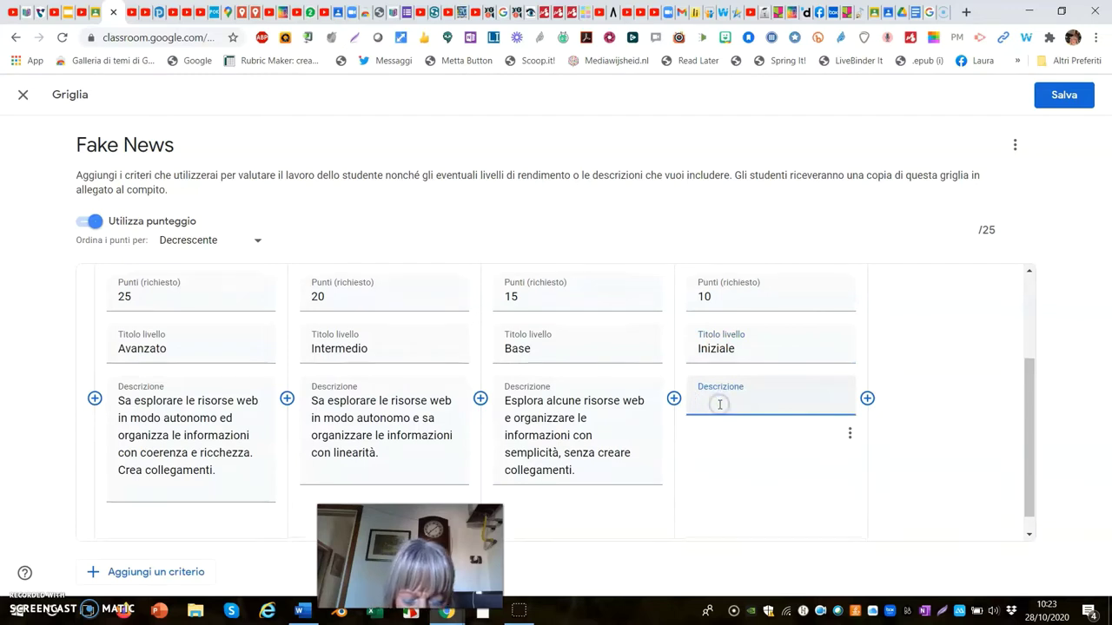
{"action": "left_click", "coordinate": [938, 385]}
{"action": "left_click", "coordinate": [726, 404]}
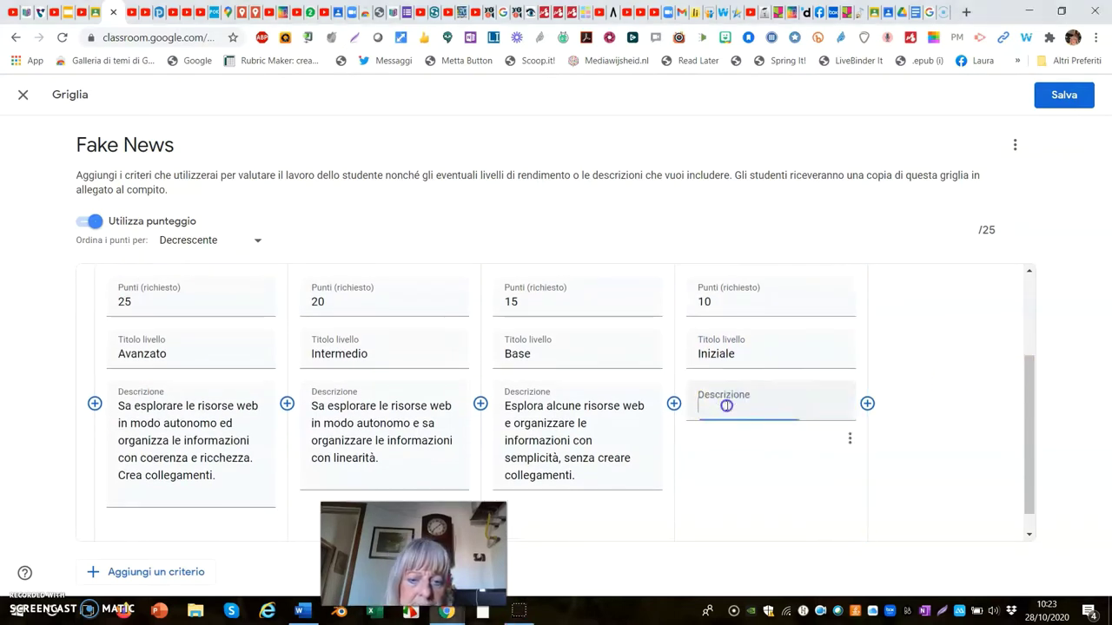
{"action": "type", "text": "Per esplorare ed organizzare le informazioni ha bisogno di essere guidato dal docente. Ha qualche difficoltà a procedere in modo autonomo."}
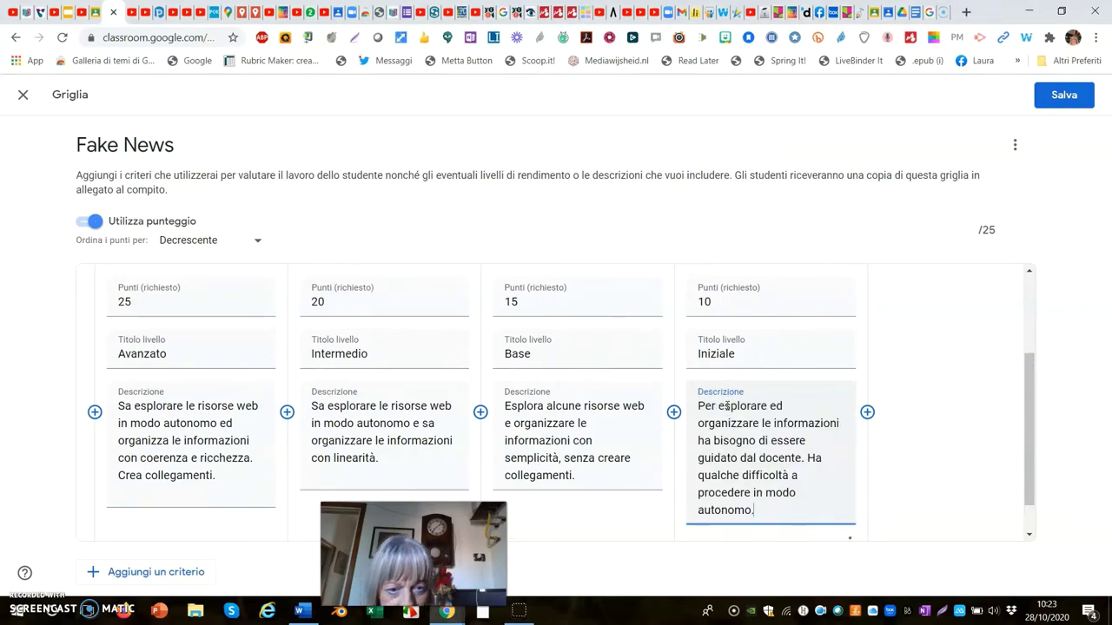
{"action": "left_click", "coordinate": [816, 420]}
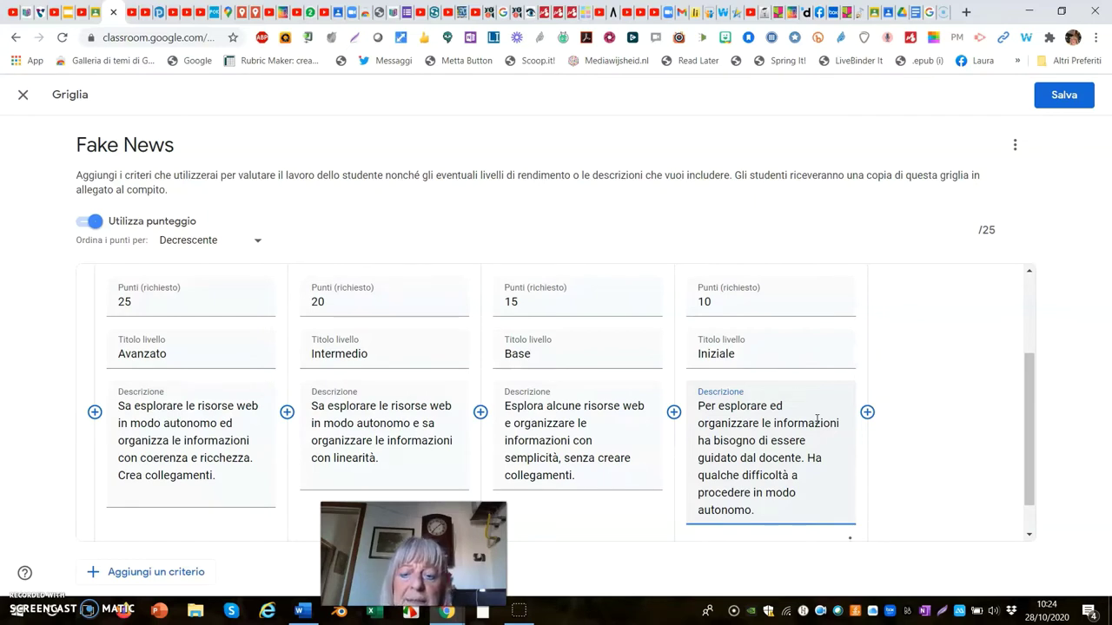
{"action": "left_click", "coordinate": [521, 551]}
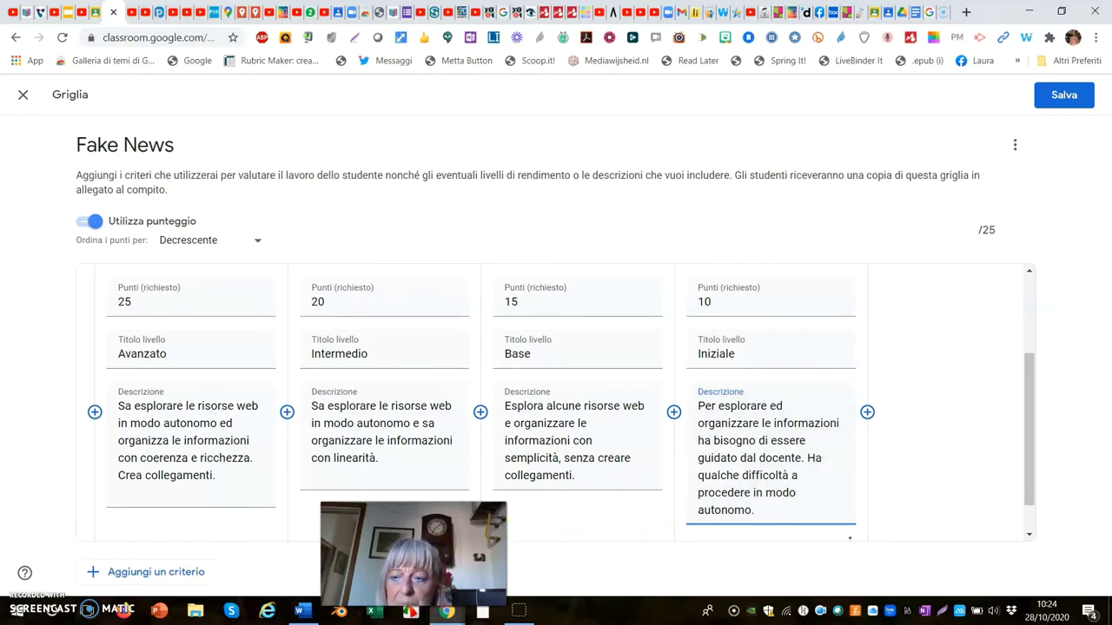
{"action": "left_click", "coordinate": [519, 611]}
{"action": "left_click_drag", "start_coordinate": [413, 553], "coordinate": [971, 529]}
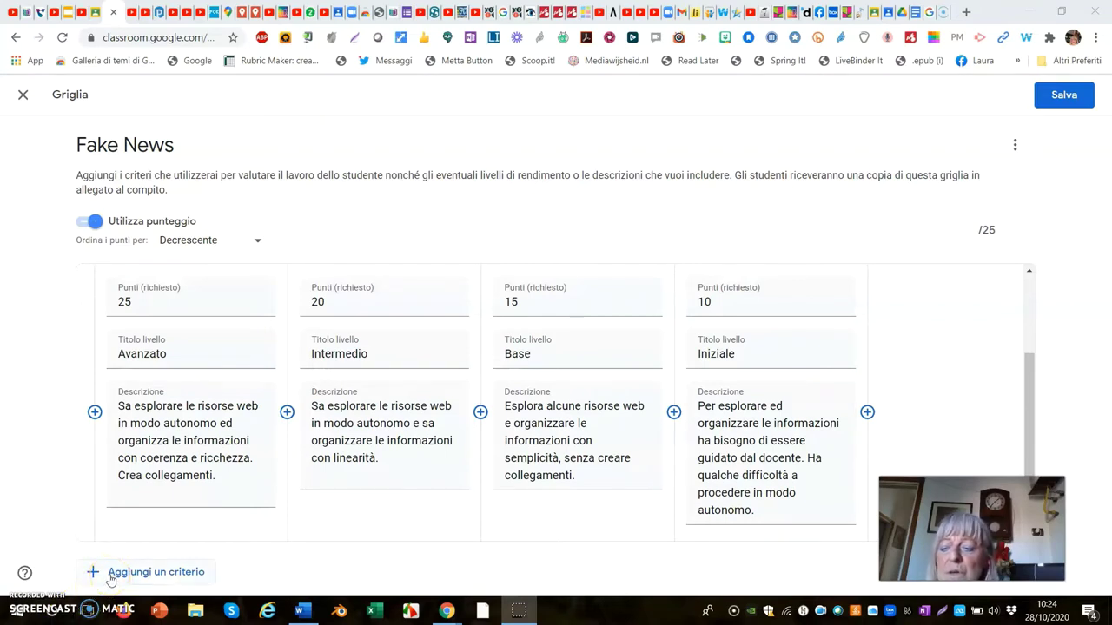
Step: Add a second criterion to the rubric, titled "Gestisce le informazioni in senso critico"
{"action": "left_click", "coordinate": [110, 575]}
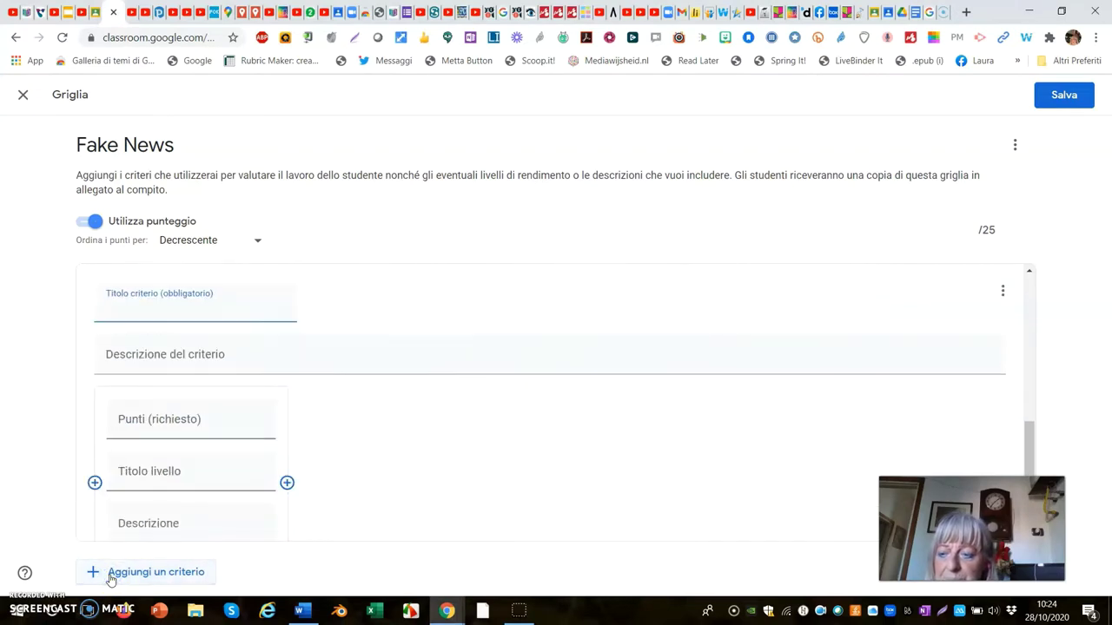
{"action": "left_click", "coordinate": [115, 570]}
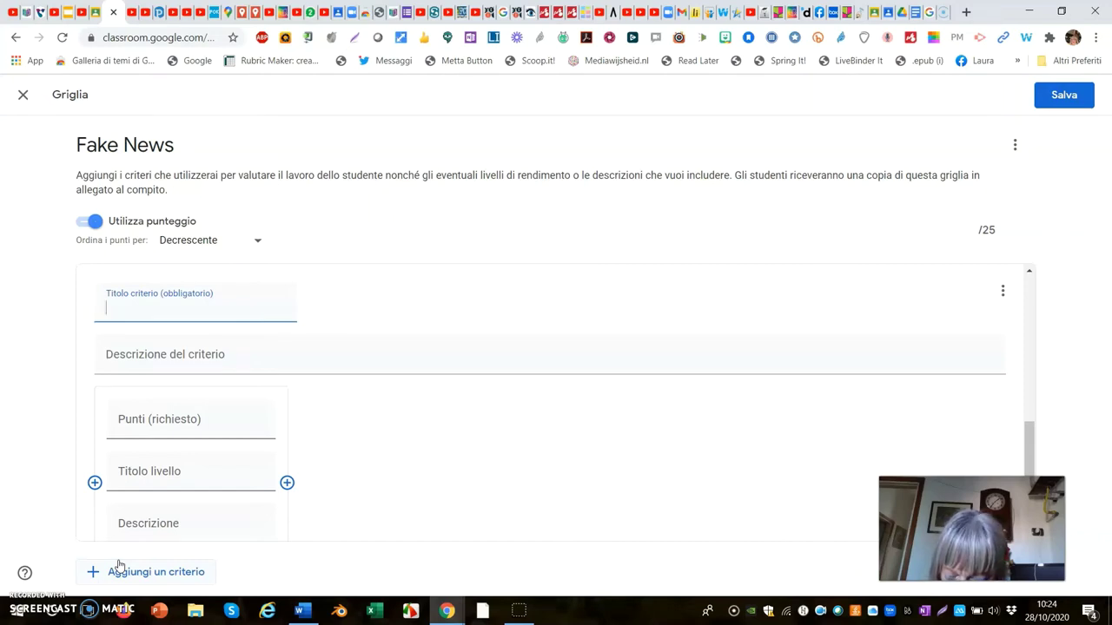
{"action": "left_click", "coordinate": [137, 304]}
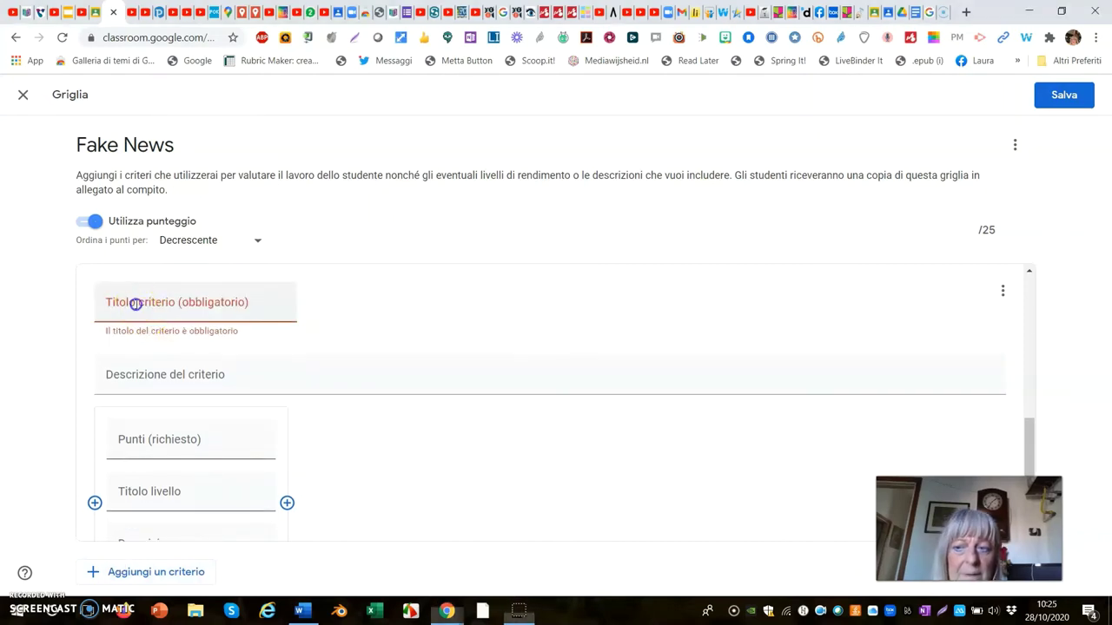
{"action": "type", "text": "Gestisce le informazioni in senso critico"}
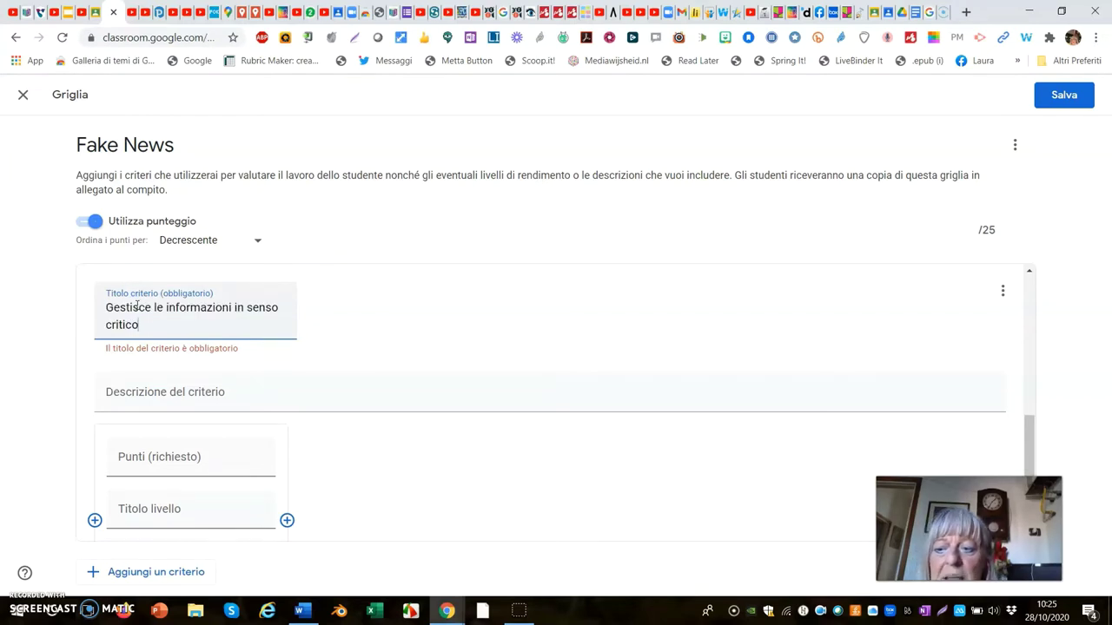
Step: Describe the "Gestisce le informazioni in senso critico" criterion as "Presenta le informazioni valutandole"
{"action": "left_click", "coordinate": [119, 395]}
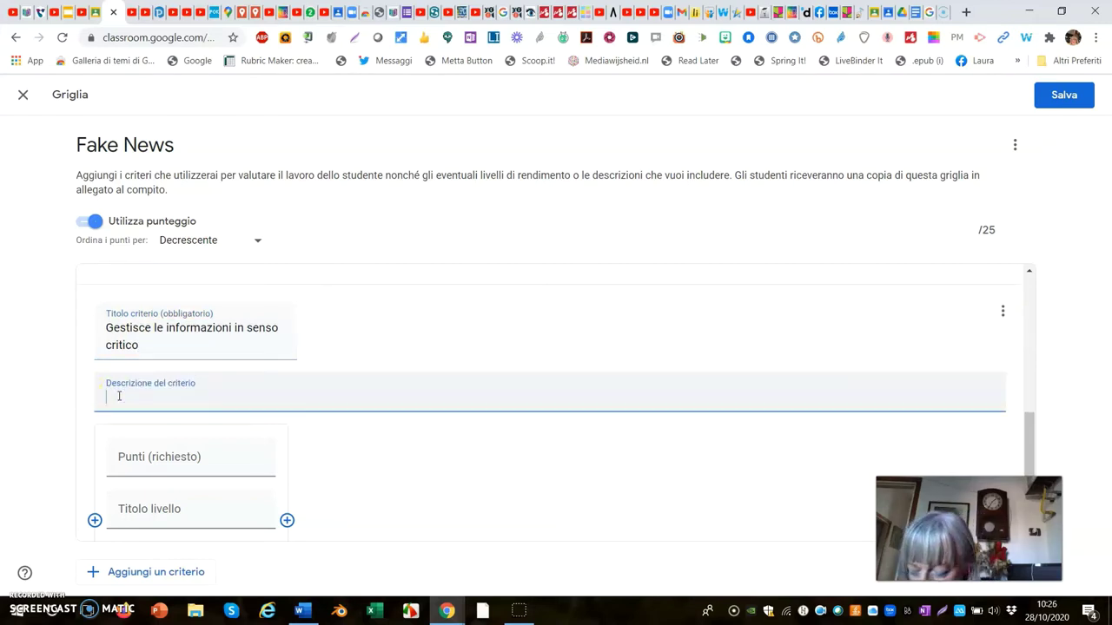
{"action": "type", "text": "pr"}
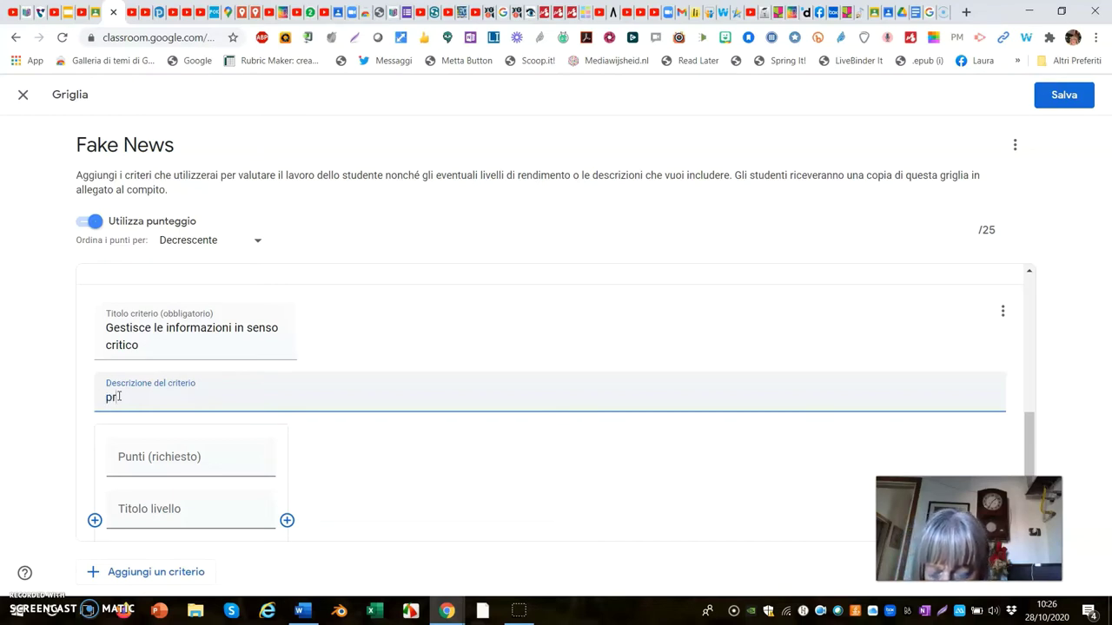
{"action": "type", "text": "esenta "}
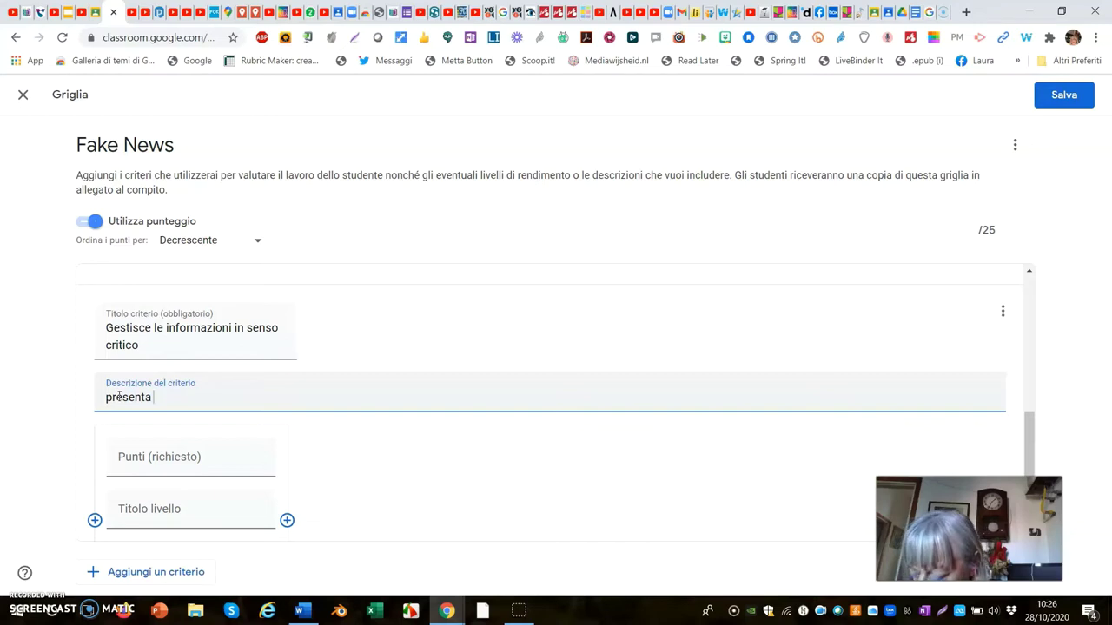
{"action": "type", "text": "le i"}
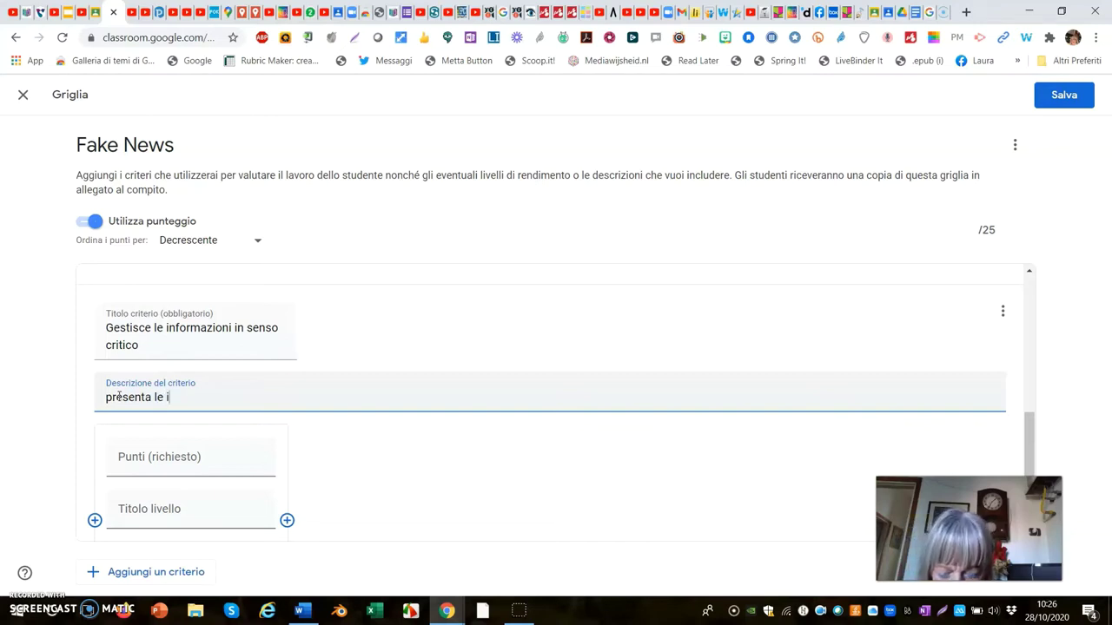
{"action": "type", "text": "nform"}
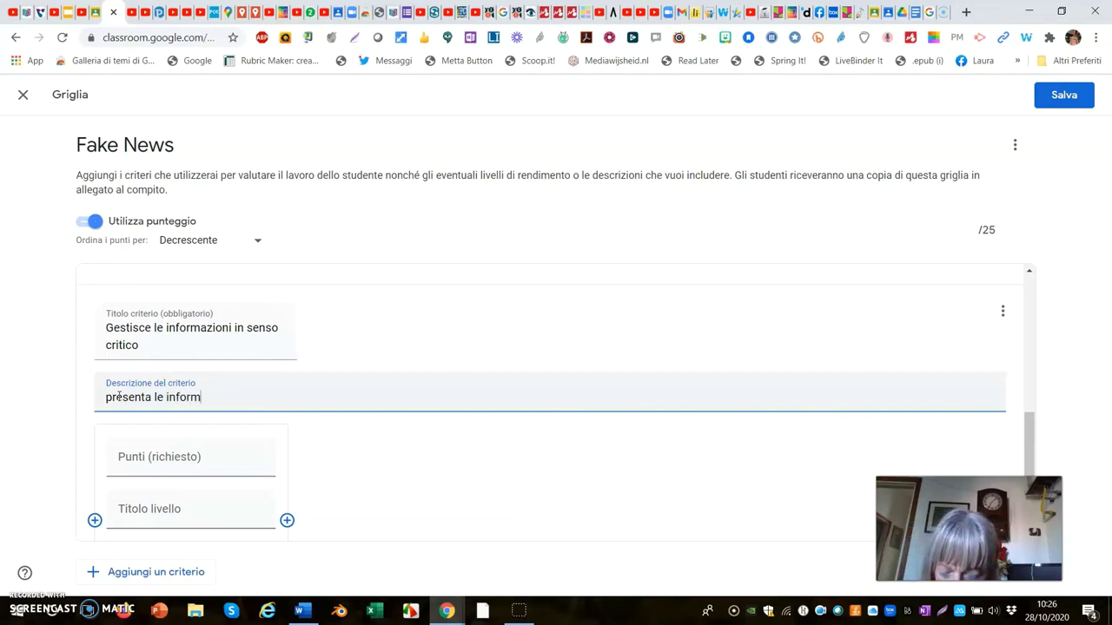
{"action": "type", "text": "azioni "}
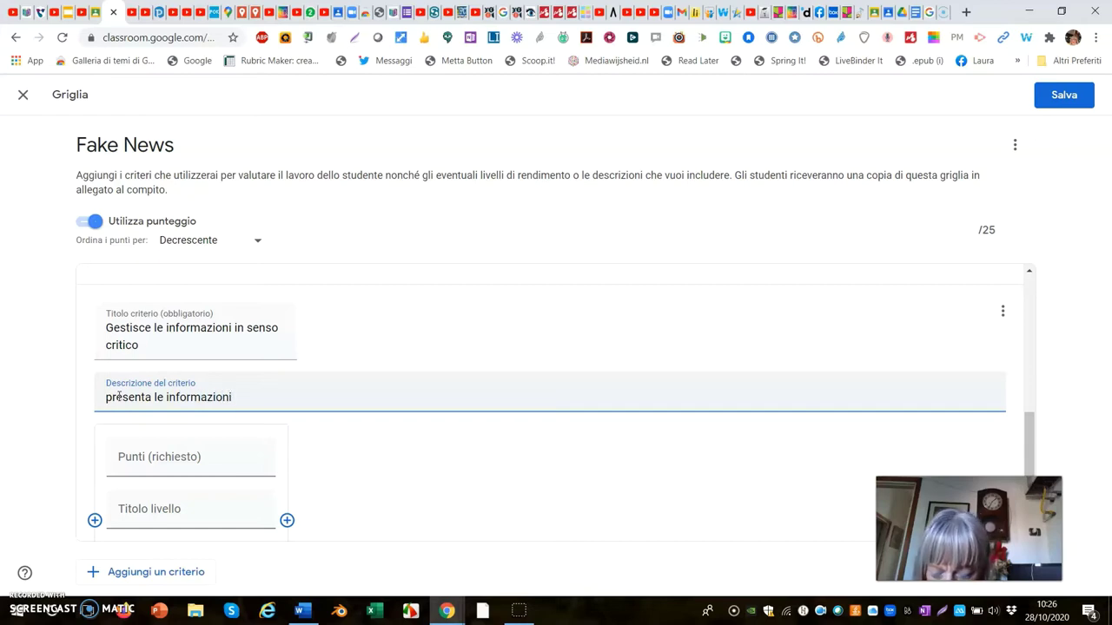
{"action": "type", "text": "valu"}
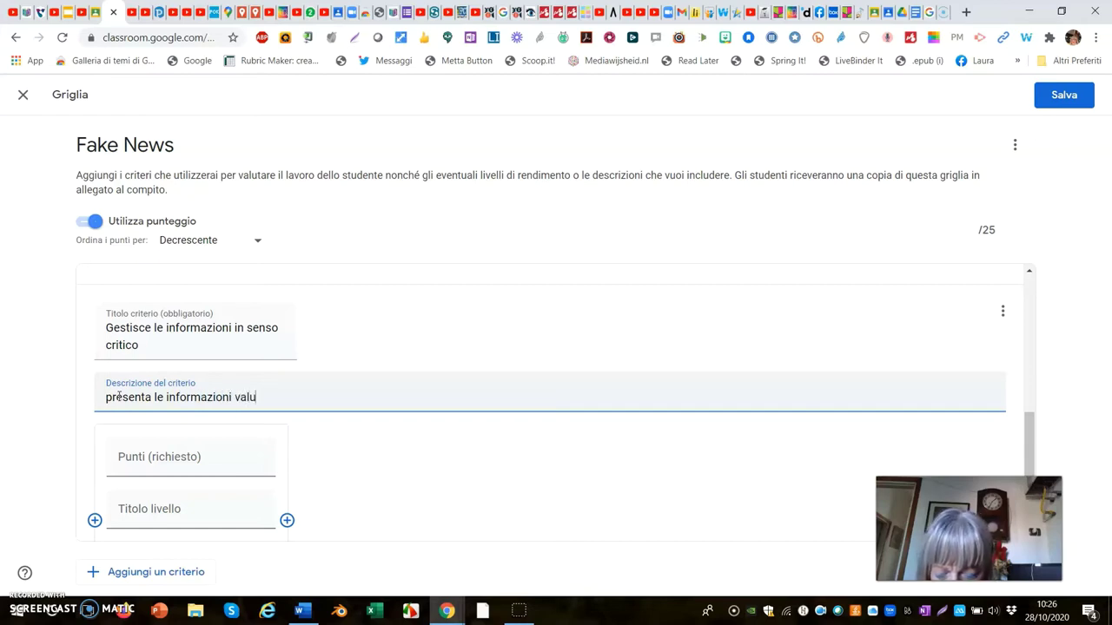
{"action": "type", "text": "tandol"}
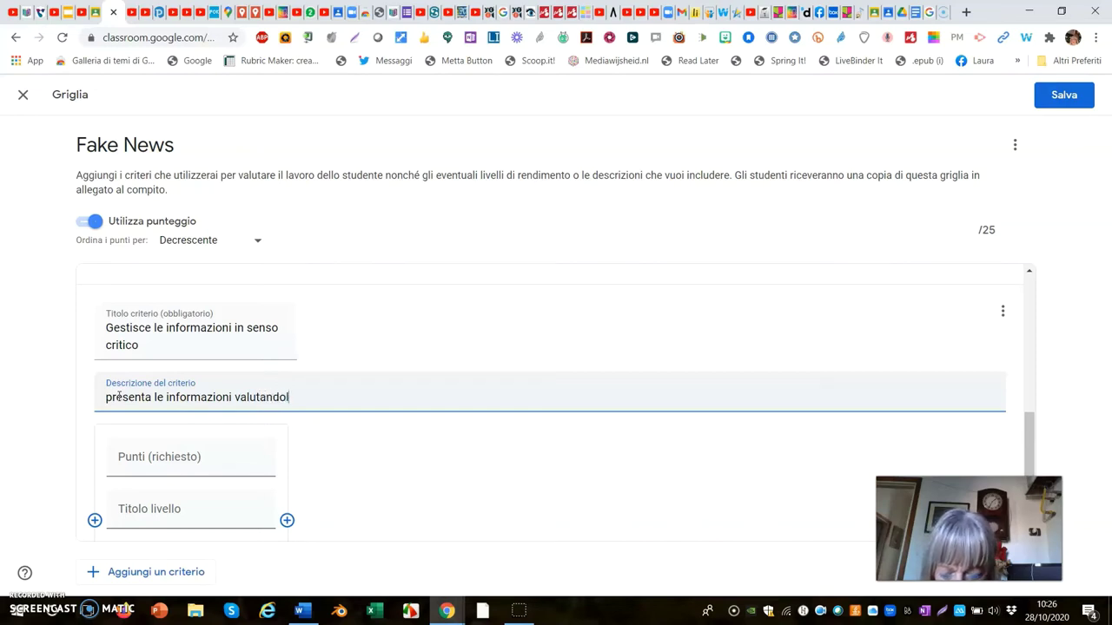
{"action": "type", "text": "e"}
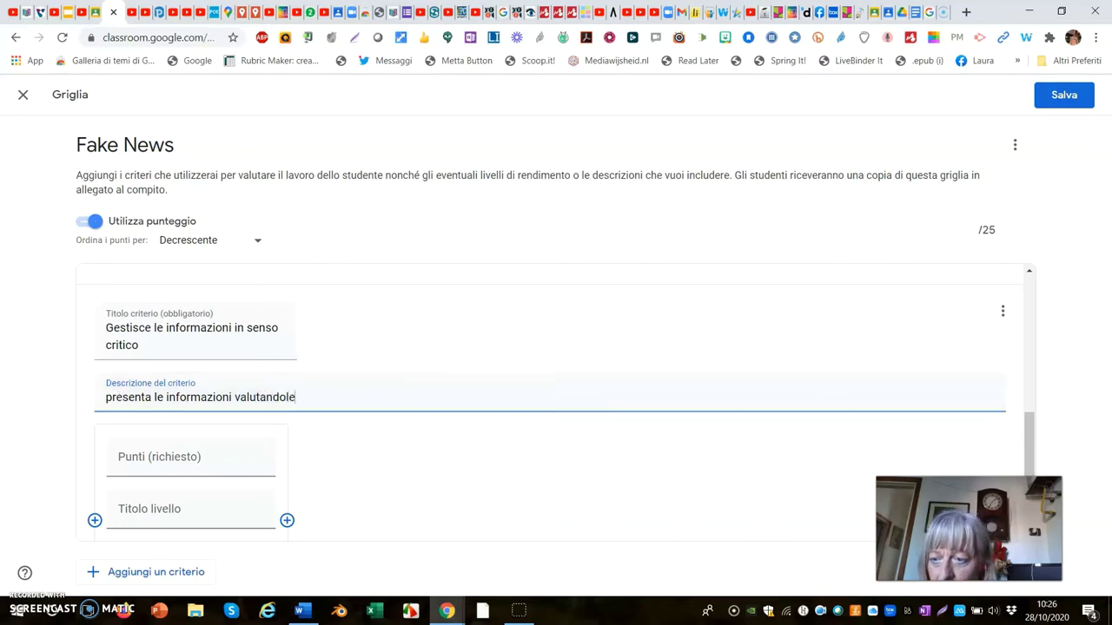
{"action": "left_click", "coordinate": [110, 398]}
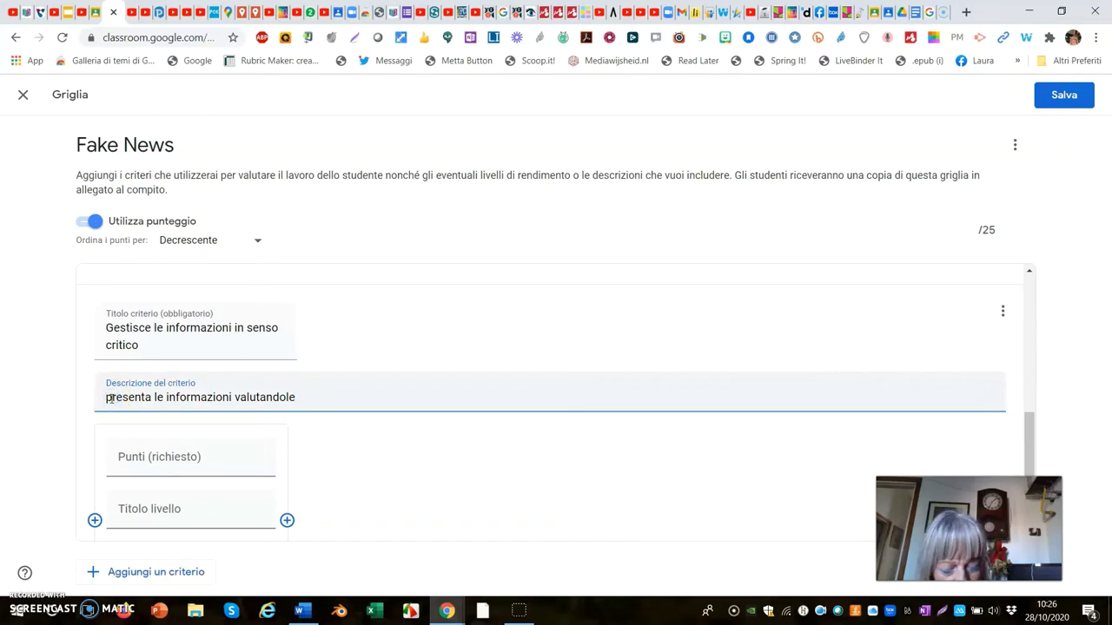
{"action": "key", "text": "BackSpace"}
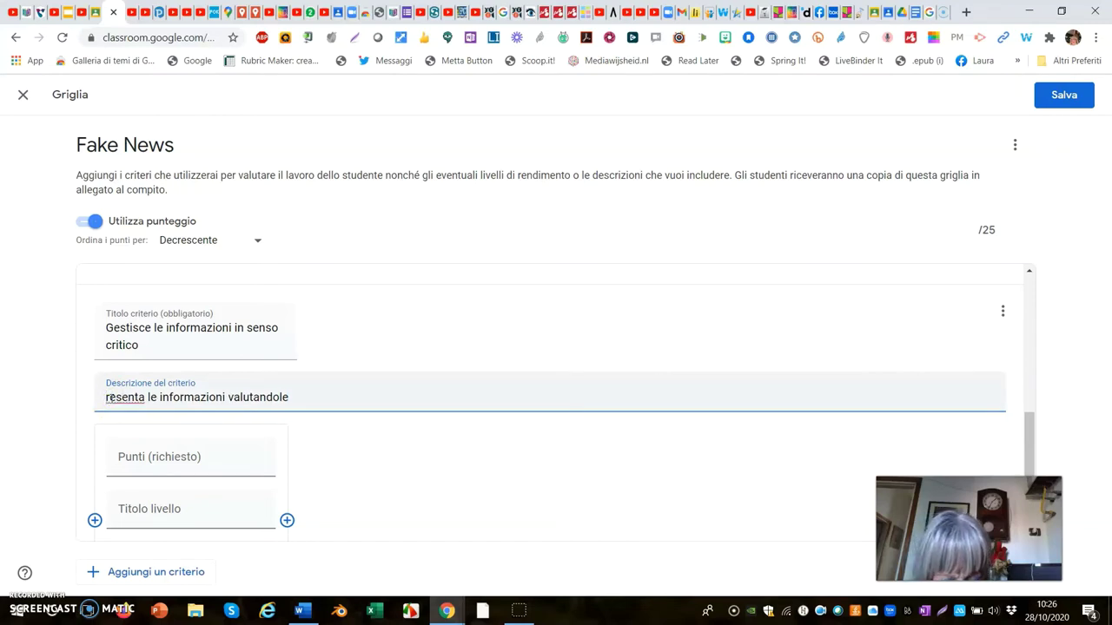
{"action": "type", "text": "P"}
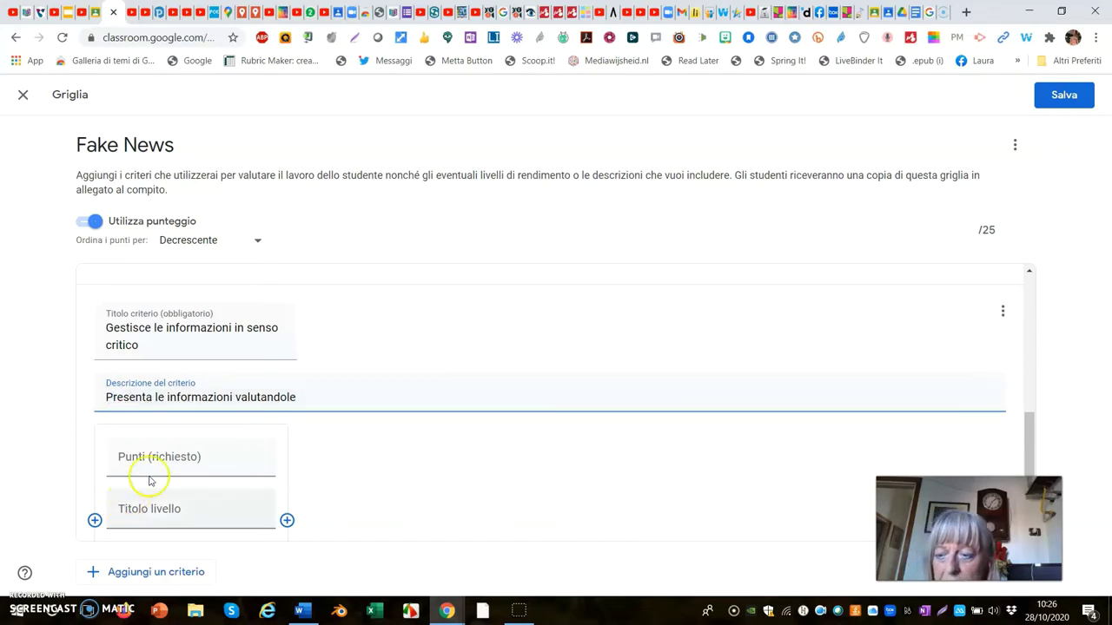
Step: Give the second criterion's first level 25 points and title it "Avanzato"
{"action": "left_click", "coordinate": [179, 457]}
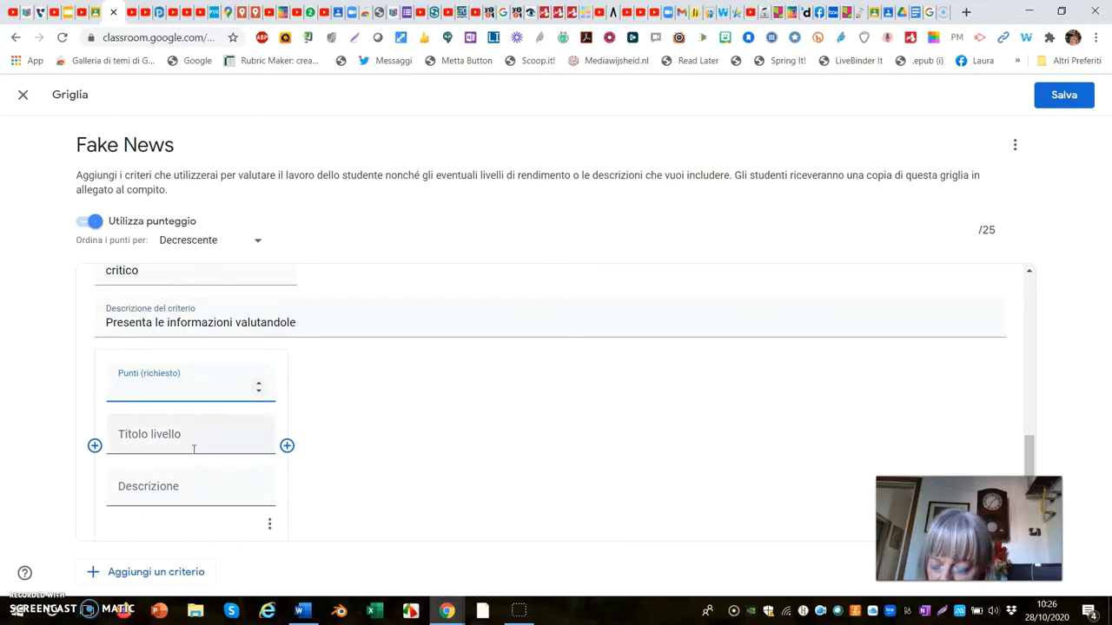
{"action": "type", "text": "25"}
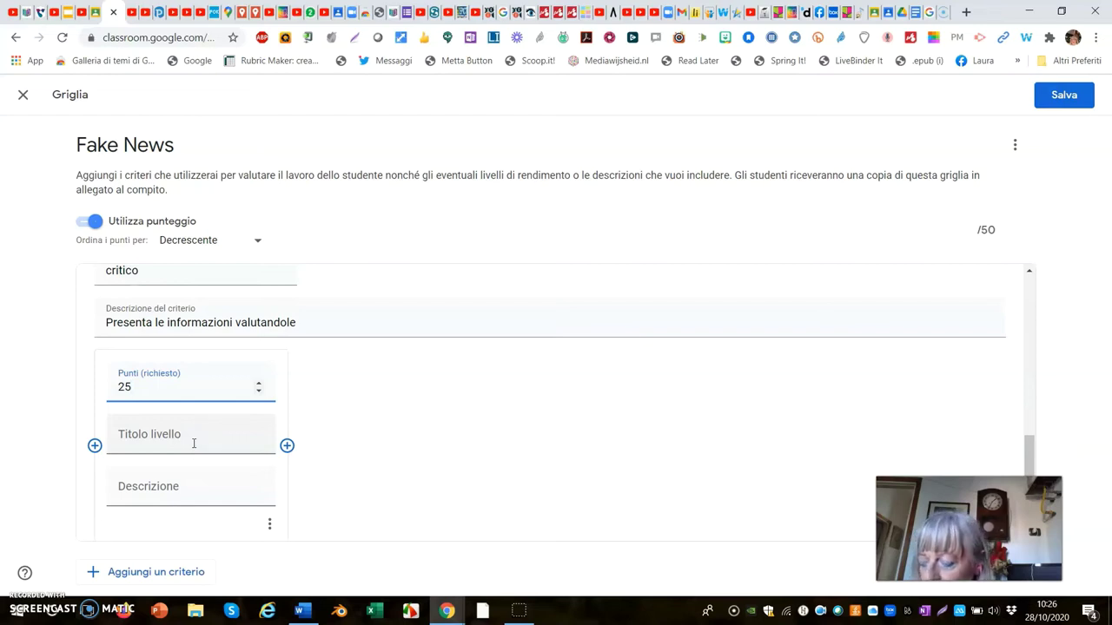
{"action": "left_click", "coordinate": [193, 444]}
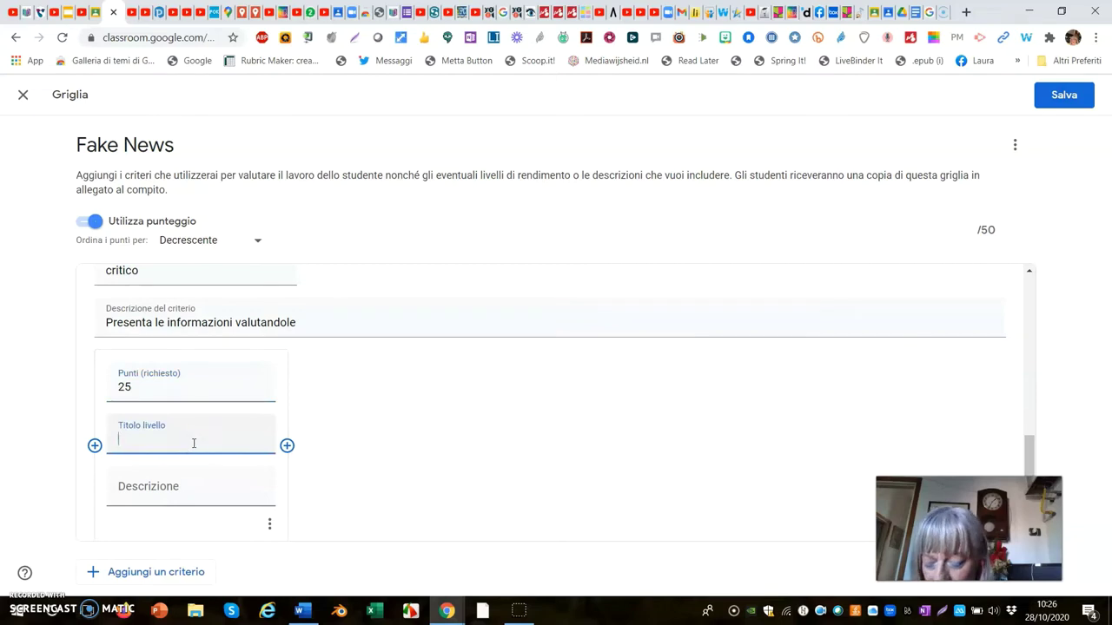
{"action": "type", "text": "A"}
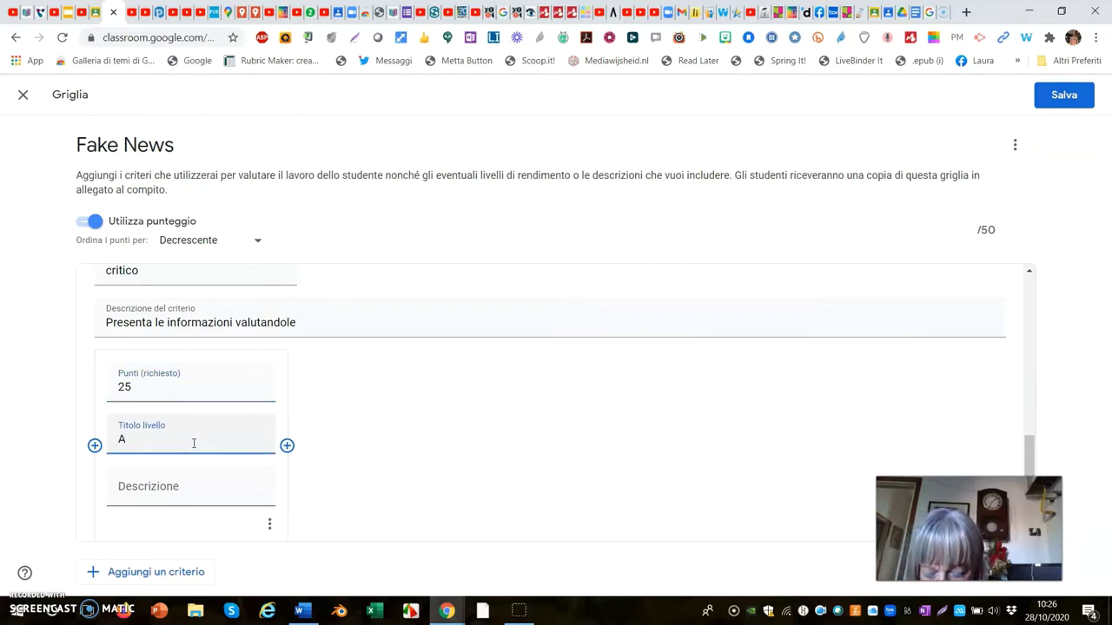
{"action": "type", "text": "vanza"}
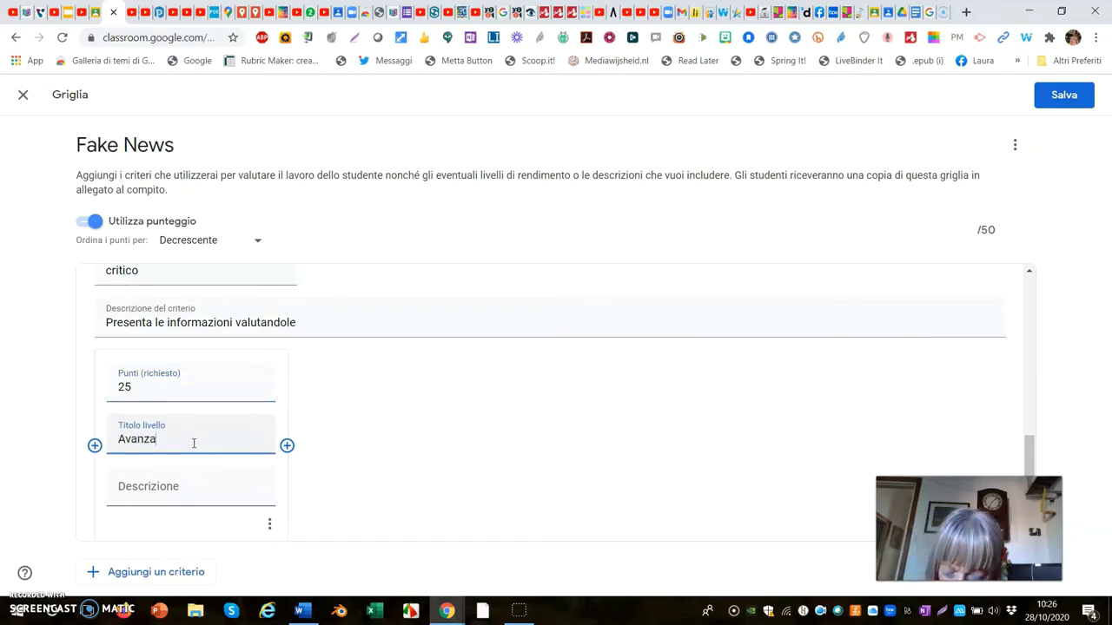
{"action": "type", "text": "to"}
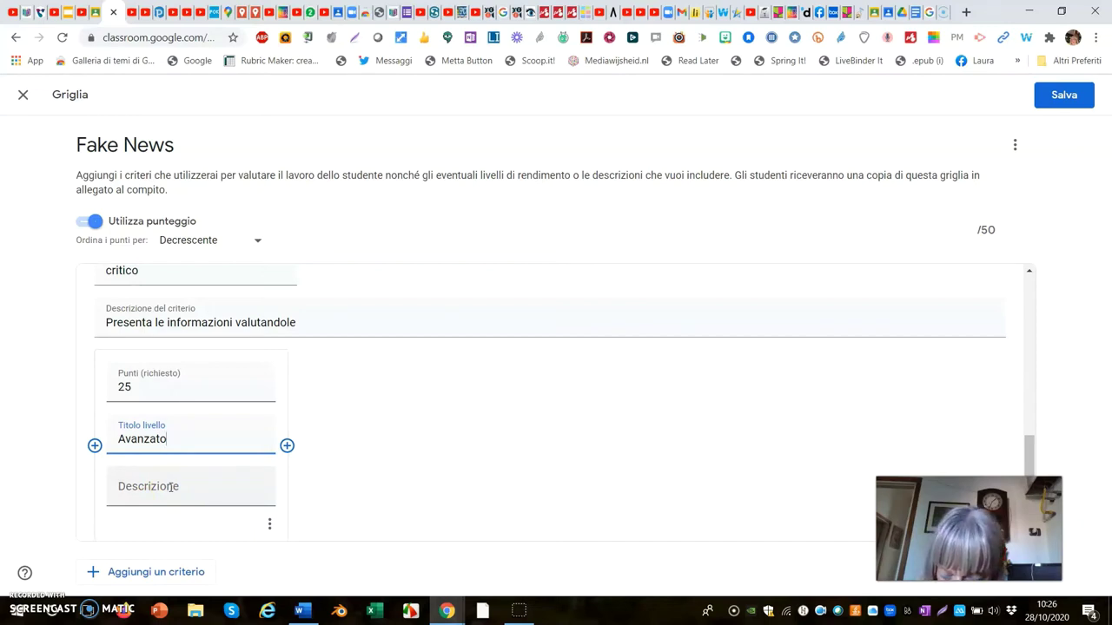
Step: Describe the second criterion's Avanzato level as "Sa gestire e analizzare le informazioni in senso critico, producendo esempi e interrogandosi sui problemi."
{"action": "left_click", "coordinate": [266, 442]}
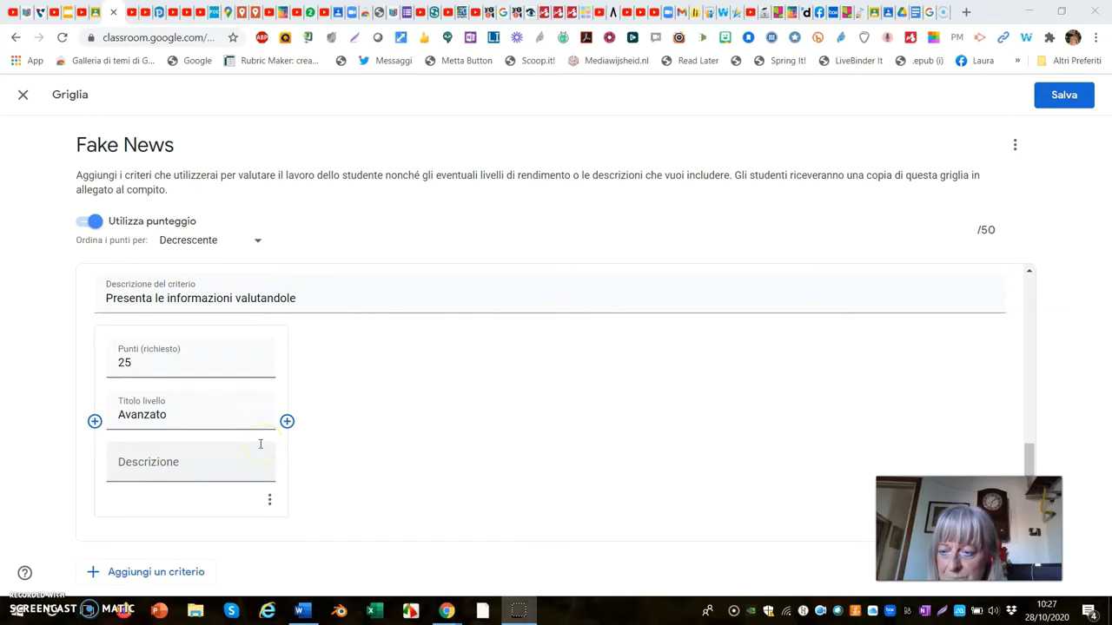
{"action": "left_click", "coordinate": [216, 437]}
{"action": "left_click", "coordinate": [144, 464]}
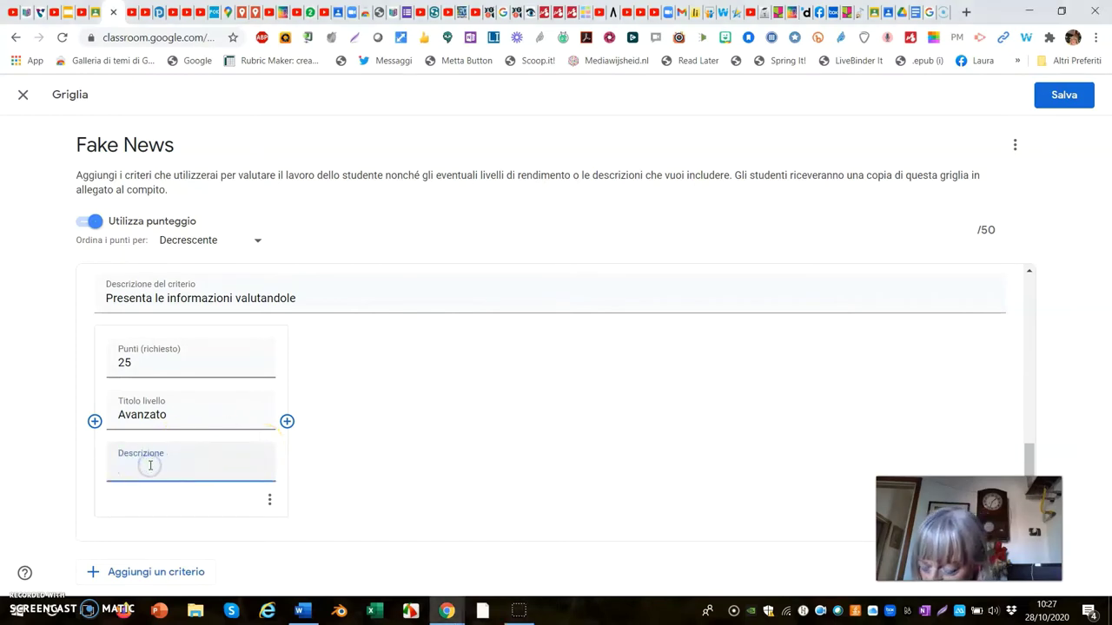
{"action": "type", "text": "Sa gestire e analizzare le informazioni in senso critico, producendo esempi e interrogandosi sui problemi."}
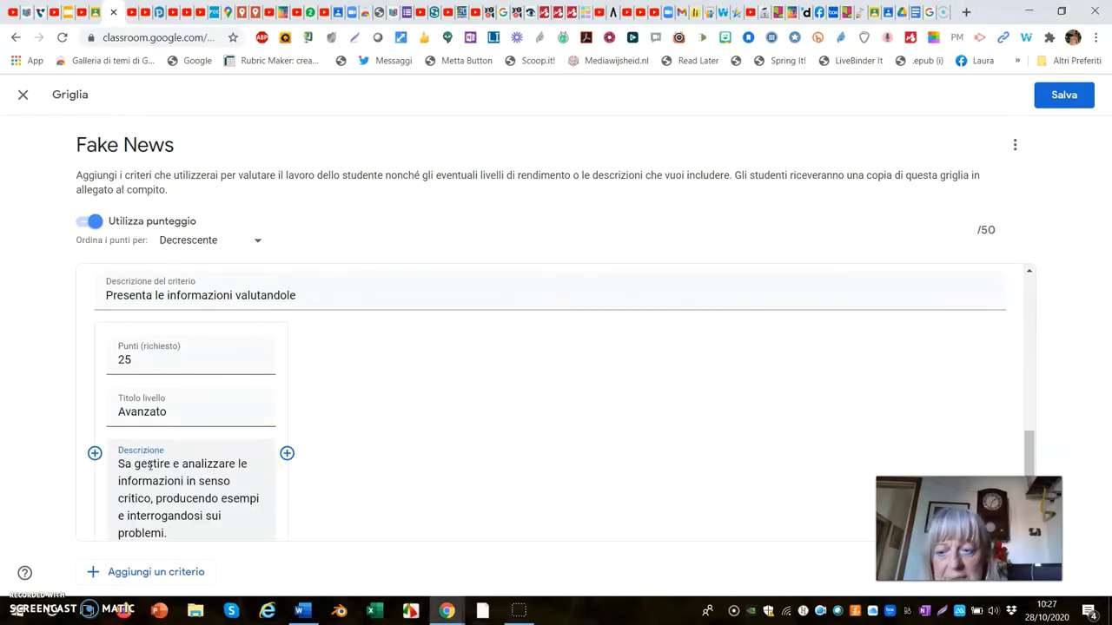
{"action": "left_click", "coordinate": [176, 466]}
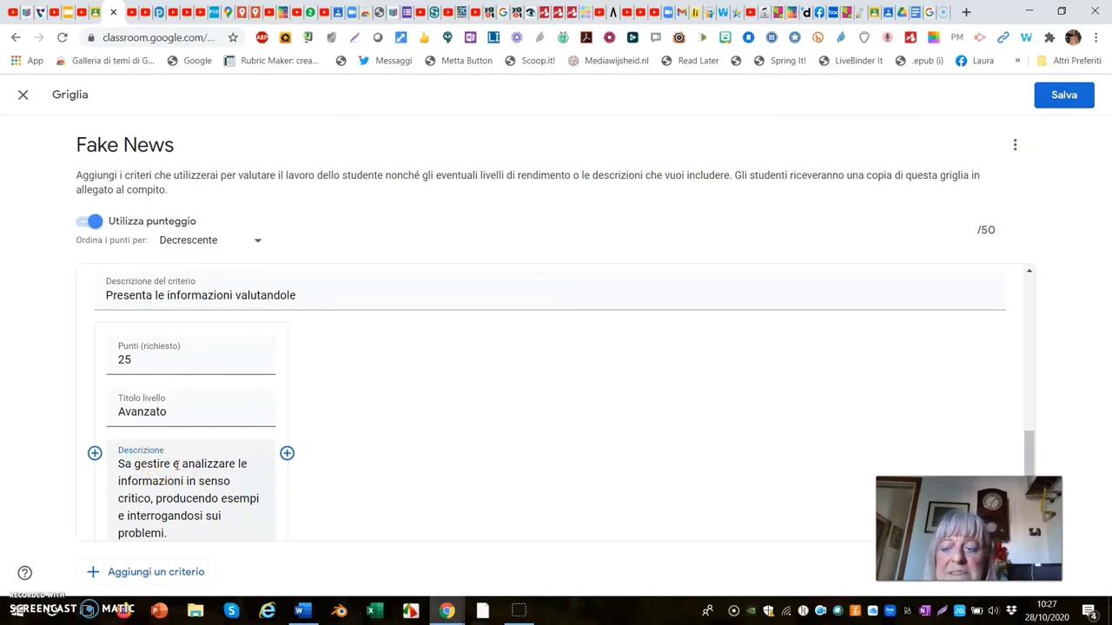
{"action": "scroll", "coordinate": [176, 466], "scroll_direction": "down", "scroll_amount": 1}
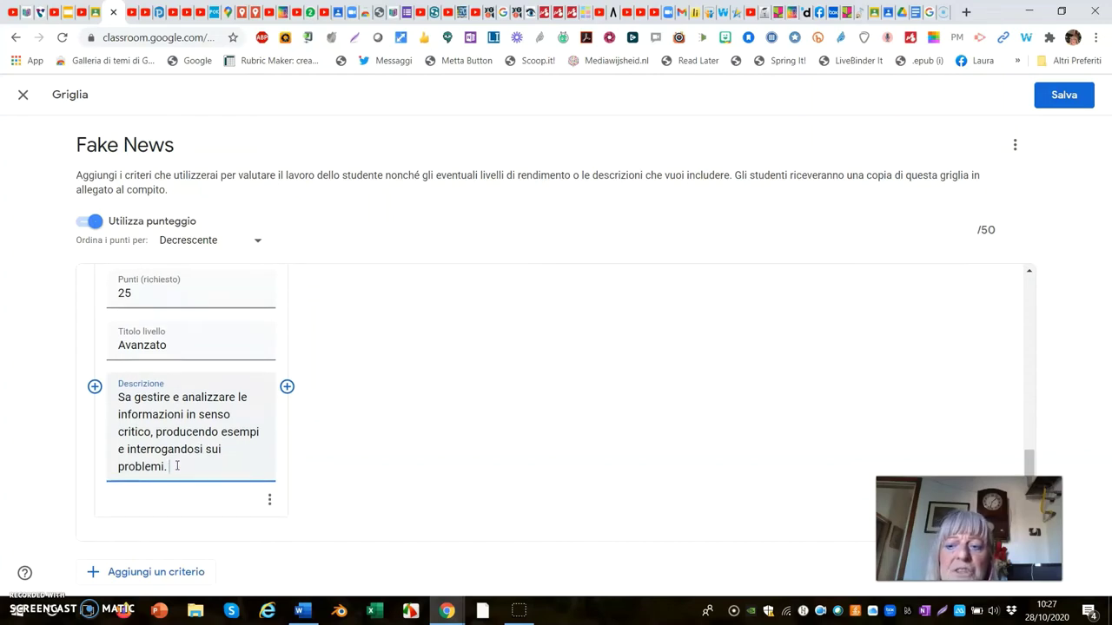
{"action": "scroll", "coordinate": [176, 466], "scroll_direction": "up", "scroll_amount": 1}
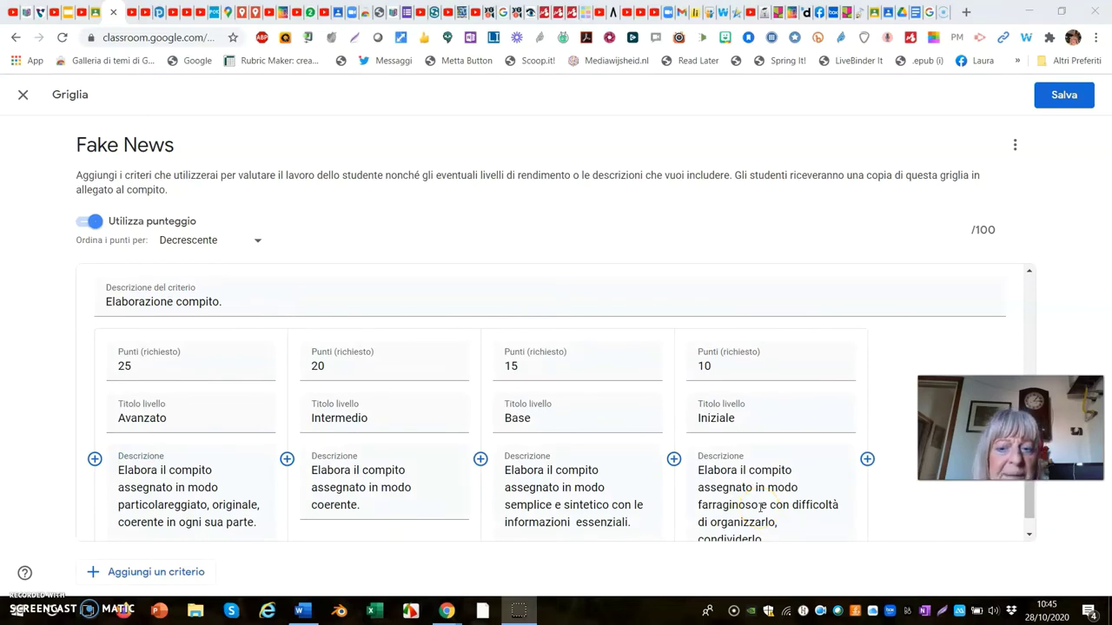
Step: Review the completed criteria of the Fake News rubric from last to first, and save the rubric to the assignment
{"action": "scroll", "coordinate": [758, 504], "scroll_direction": "down", "scroll_amount": 3}
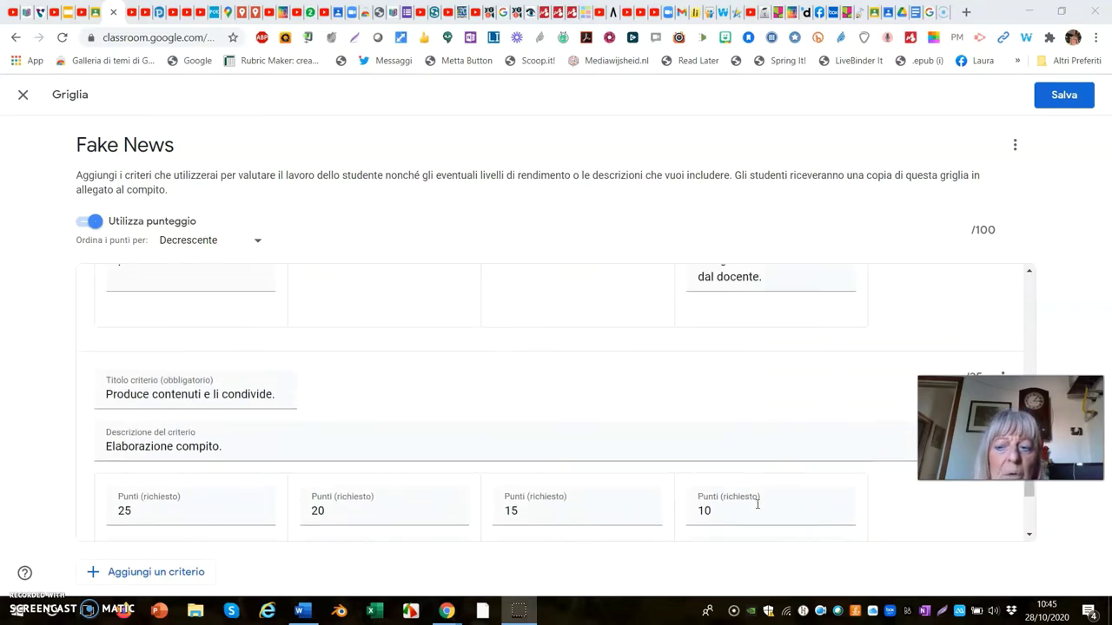
{"action": "scroll", "coordinate": [758, 504], "scroll_direction": "up", "scroll_amount": 10}
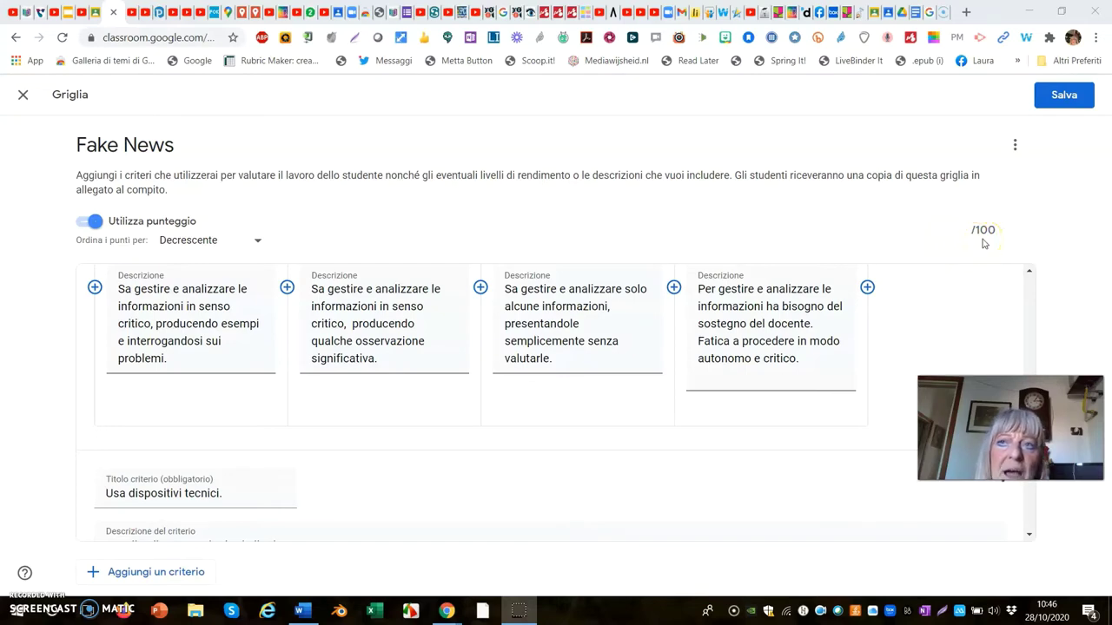
{"action": "scroll", "coordinate": [716, 339], "scroll_direction": "up", "scroll_amount": 15}
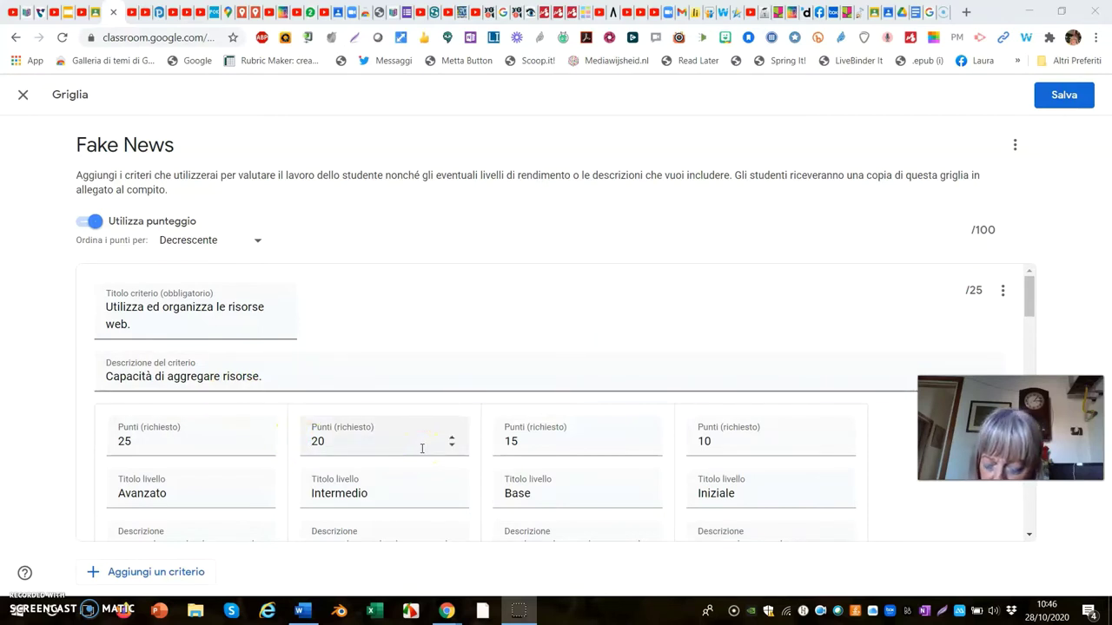
{"action": "left_click", "coordinate": [26, 597]}
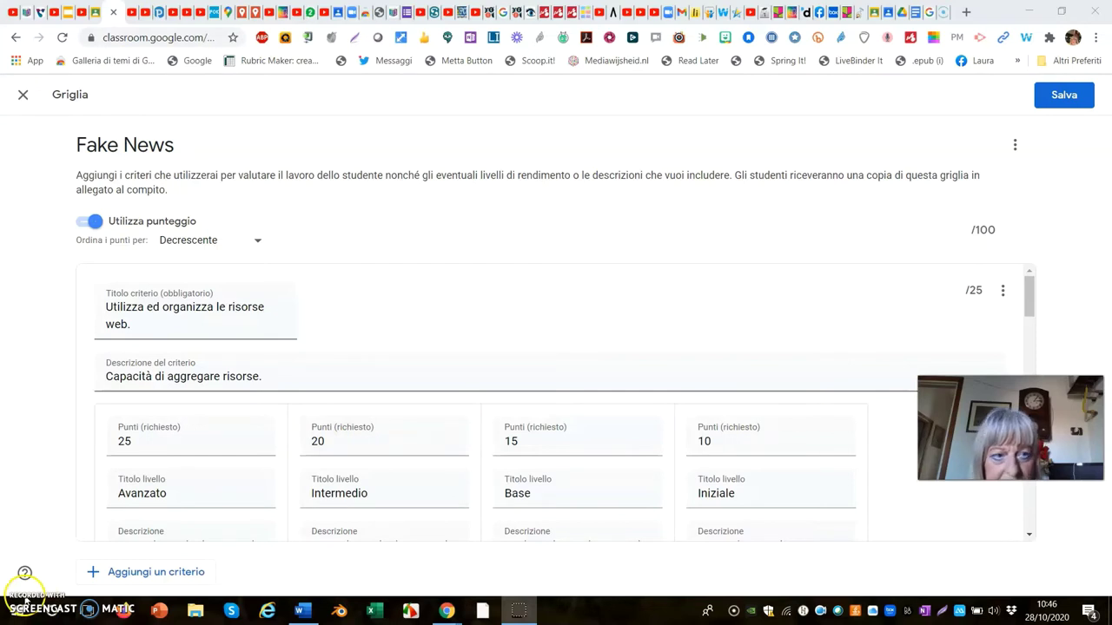
{"action": "left_click", "coordinate": [1065, 101]}
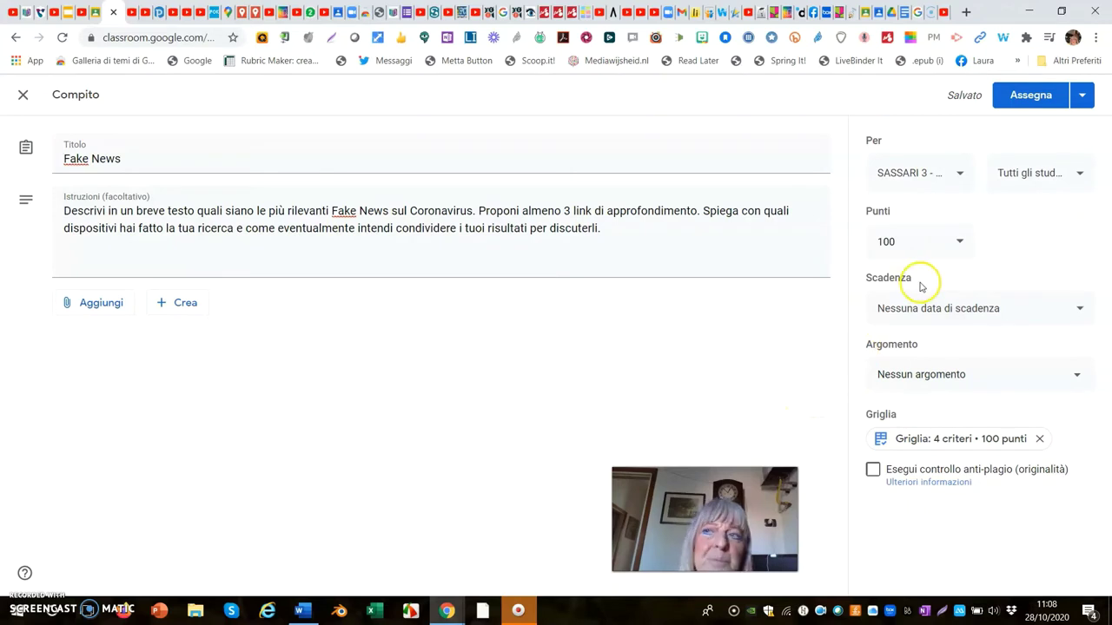
Step: Examine the Fake News assignment's publishing options, the classes available as recipients, and the list of assigned students
{"action": "left_click", "coordinate": [1081, 103]}
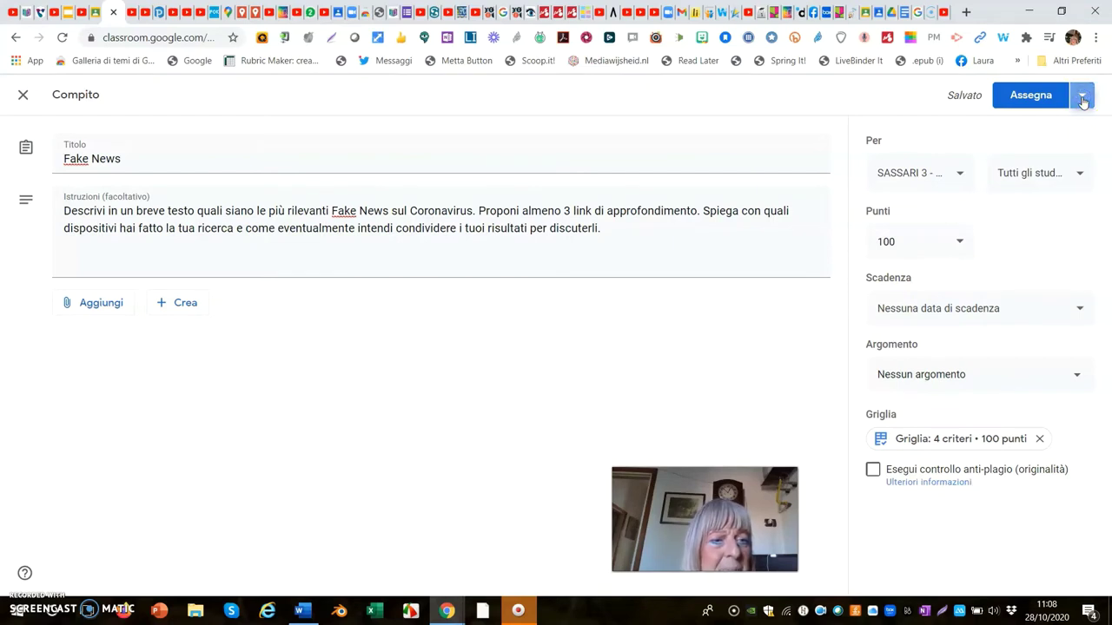
{"action": "left_click", "coordinate": [1081, 102]}
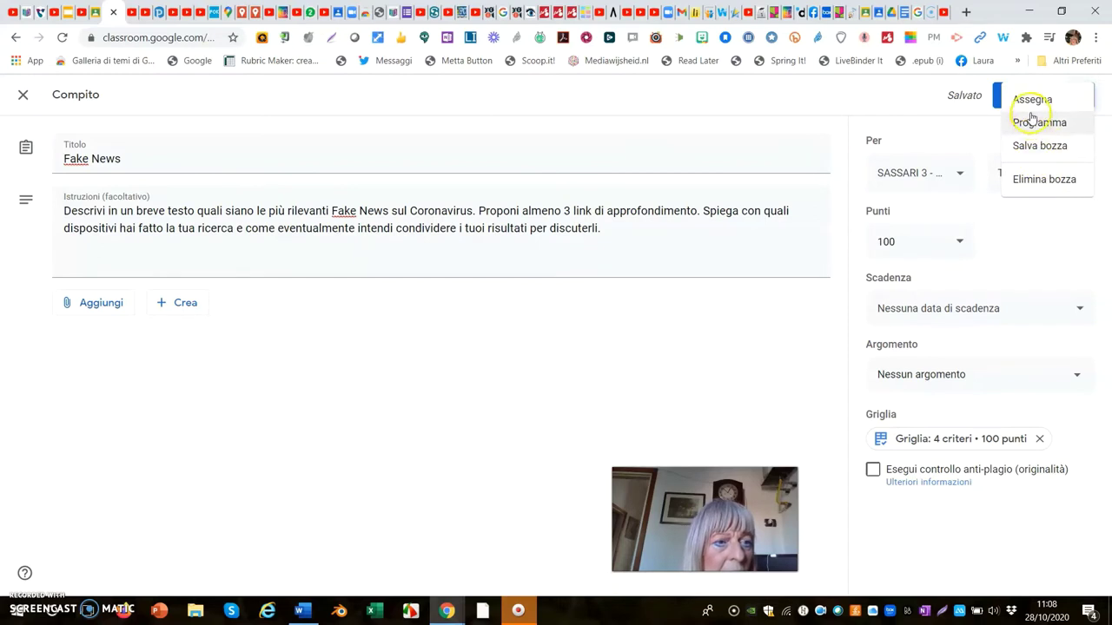
{"action": "left_click", "coordinate": [903, 109]}
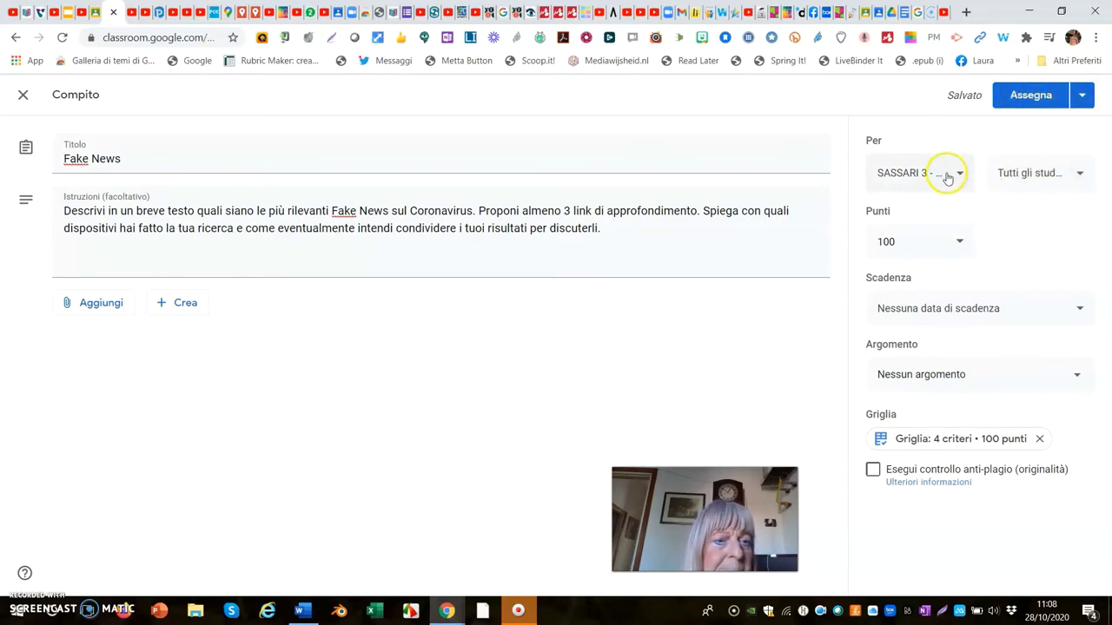
{"action": "left_click", "coordinate": [961, 177]}
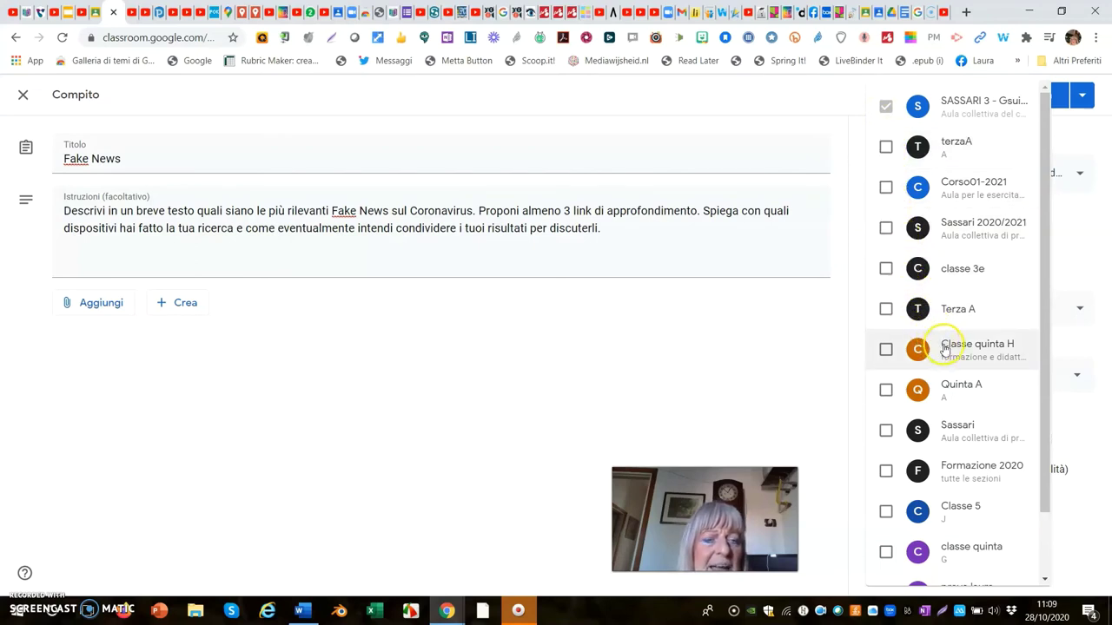
{"action": "left_click", "coordinate": [1073, 139]}
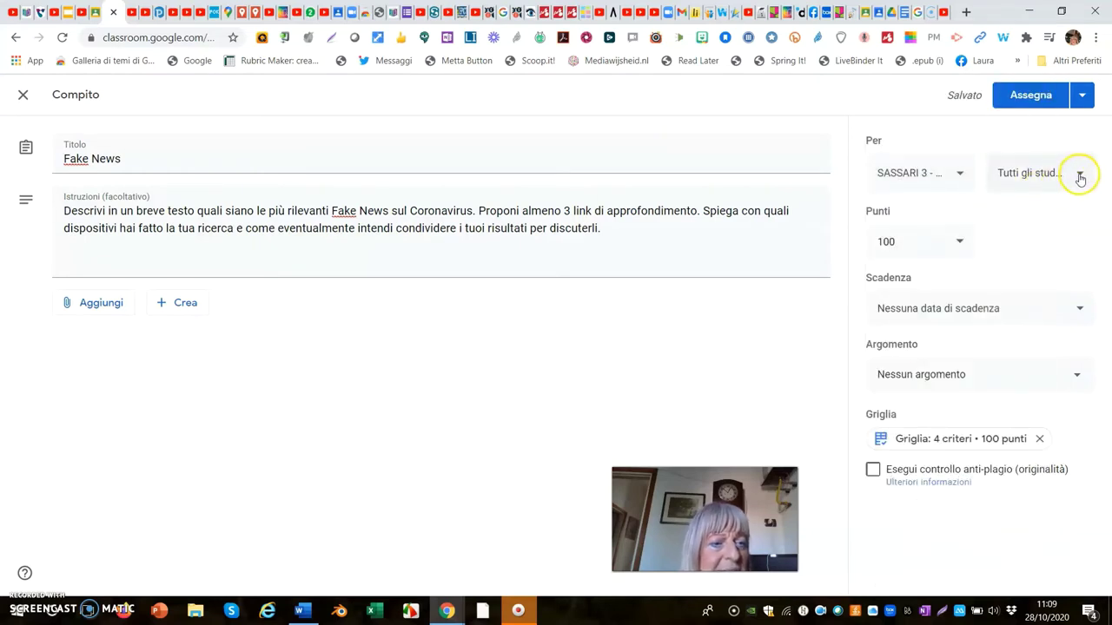
{"action": "left_click", "coordinate": [1081, 178]}
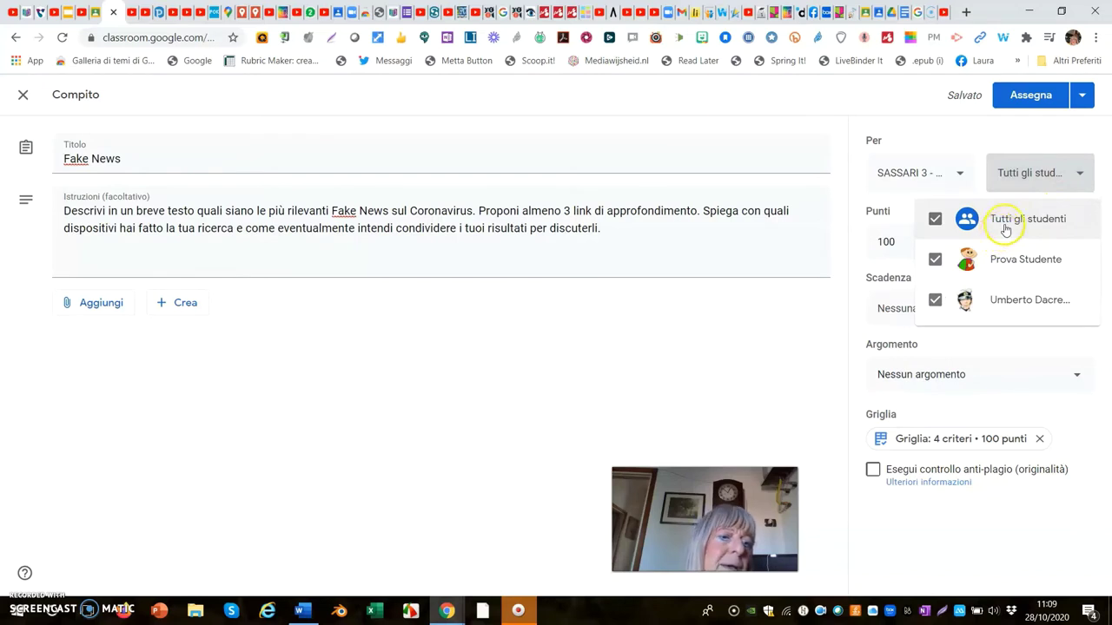
{"action": "left_click", "coordinate": [1033, 137]}
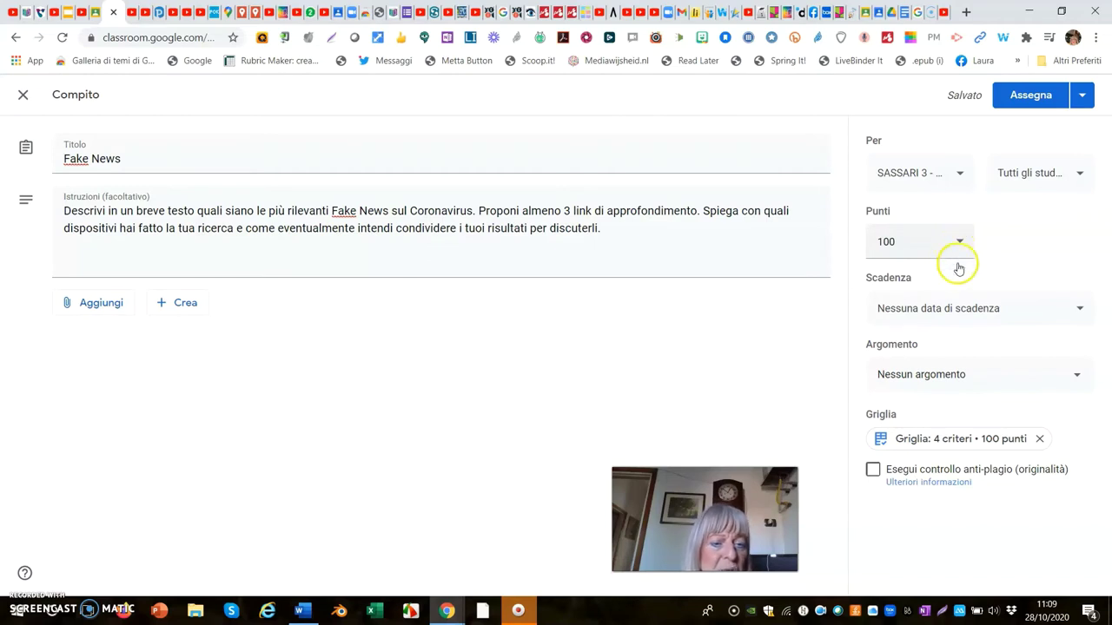
Step: Set the assignment's due date to 29 October 2020
{"action": "left_click", "coordinate": [1082, 311]}
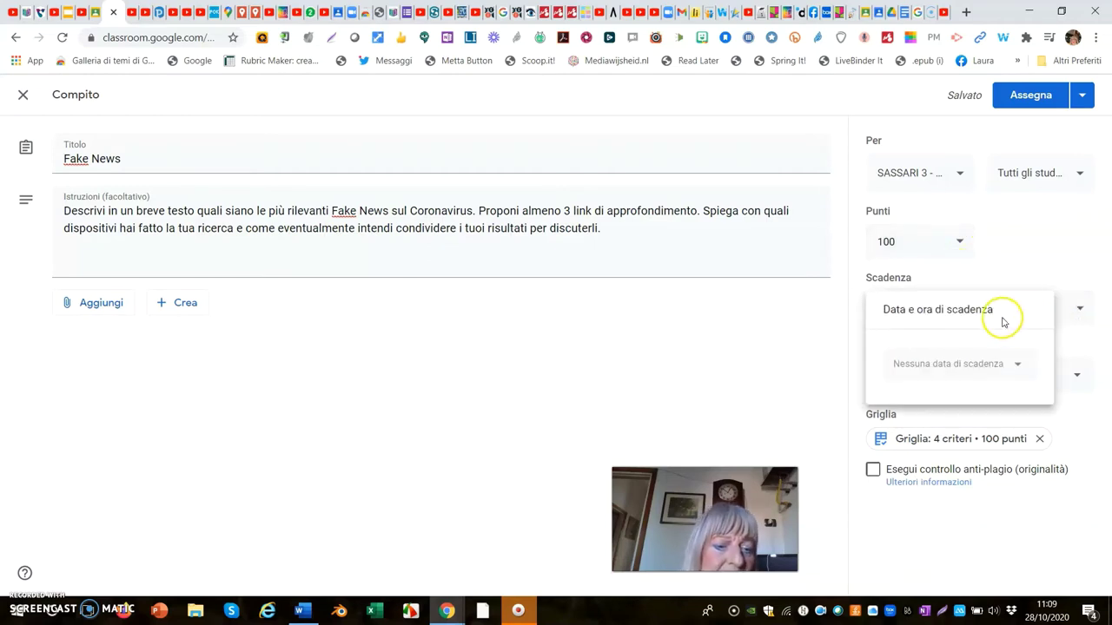
{"action": "left_click", "coordinate": [956, 370]}
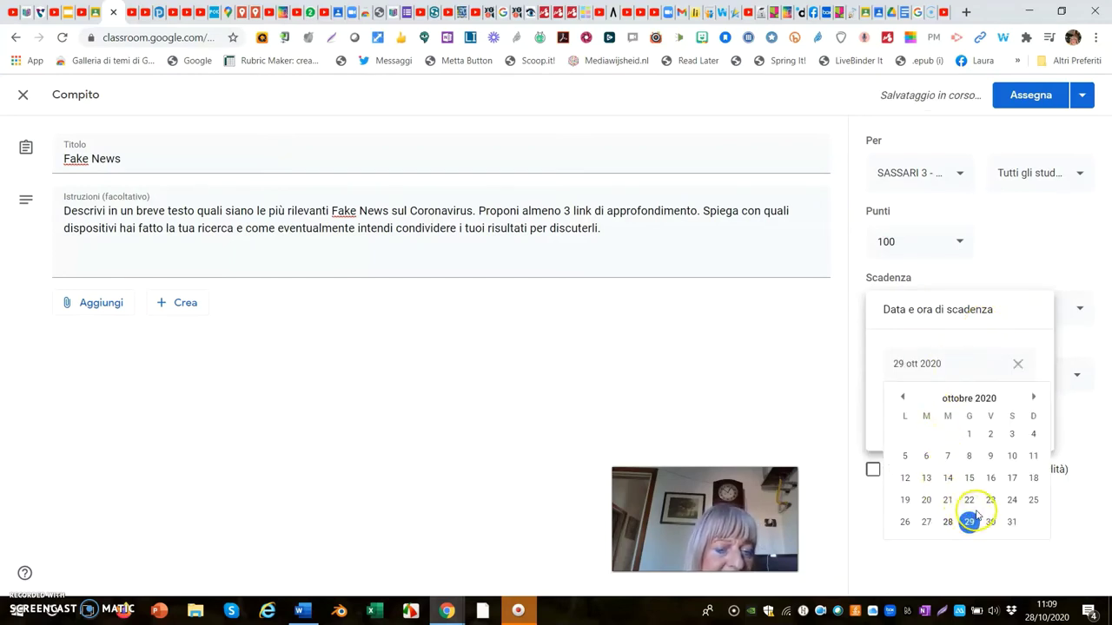
{"action": "left_click", "coordinate": [1043, 263]}
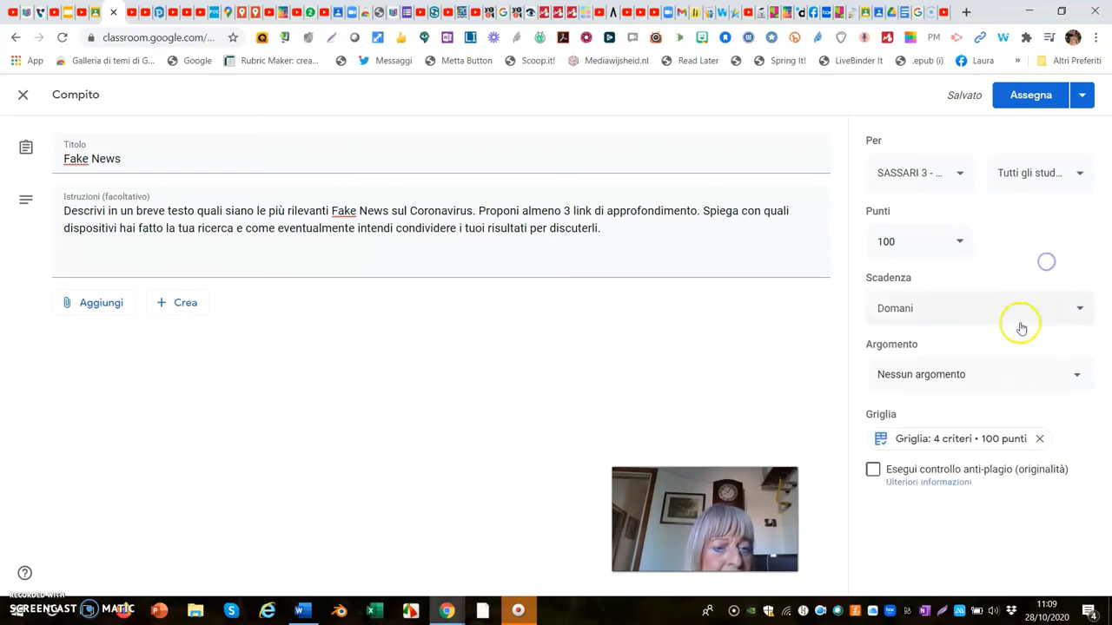
Step: Create a new topic named "compito" for the Fake News assignment and assign it to the class
{"action": "left_click", "coordinate": [1076, 375]}
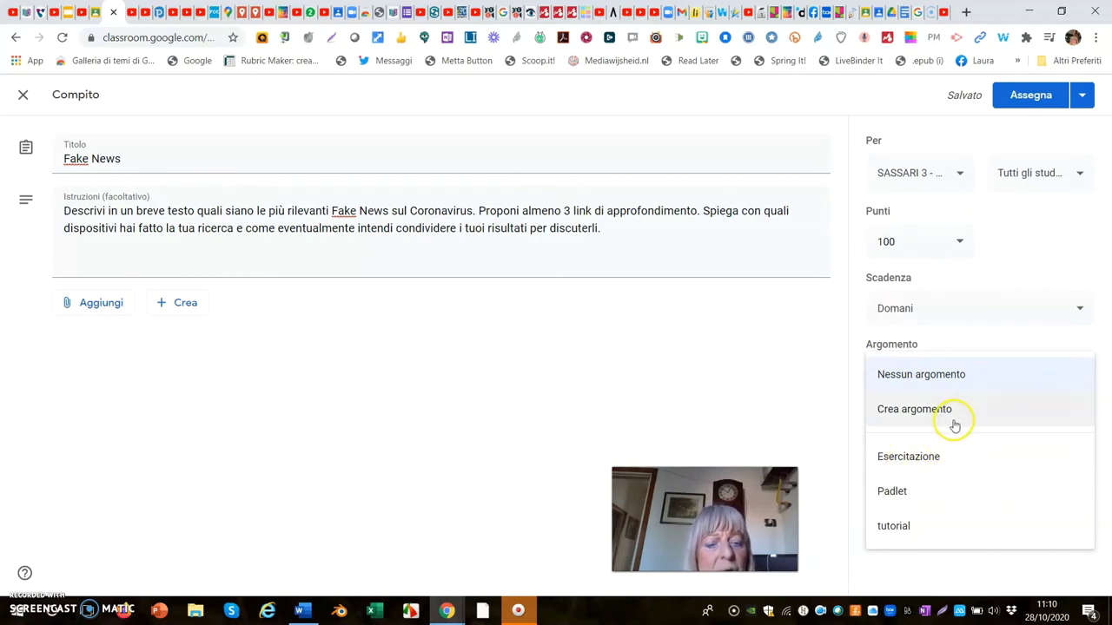
{"action": "left_click", "coordinate": [919, 415]}
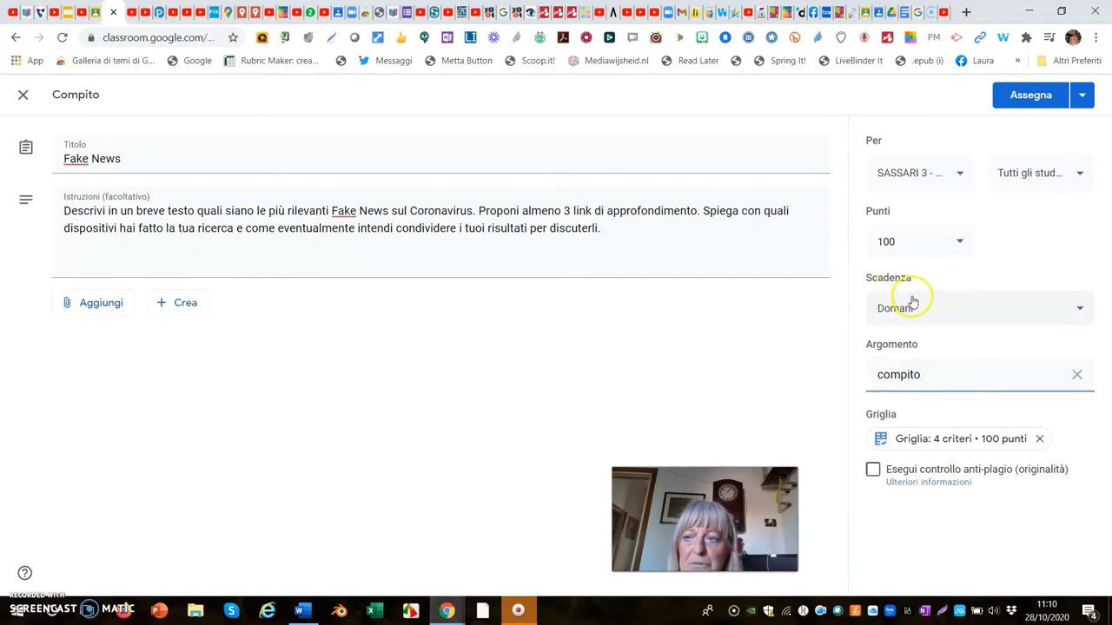
{"action": "left_click", "coordinate": [1028, 100]}
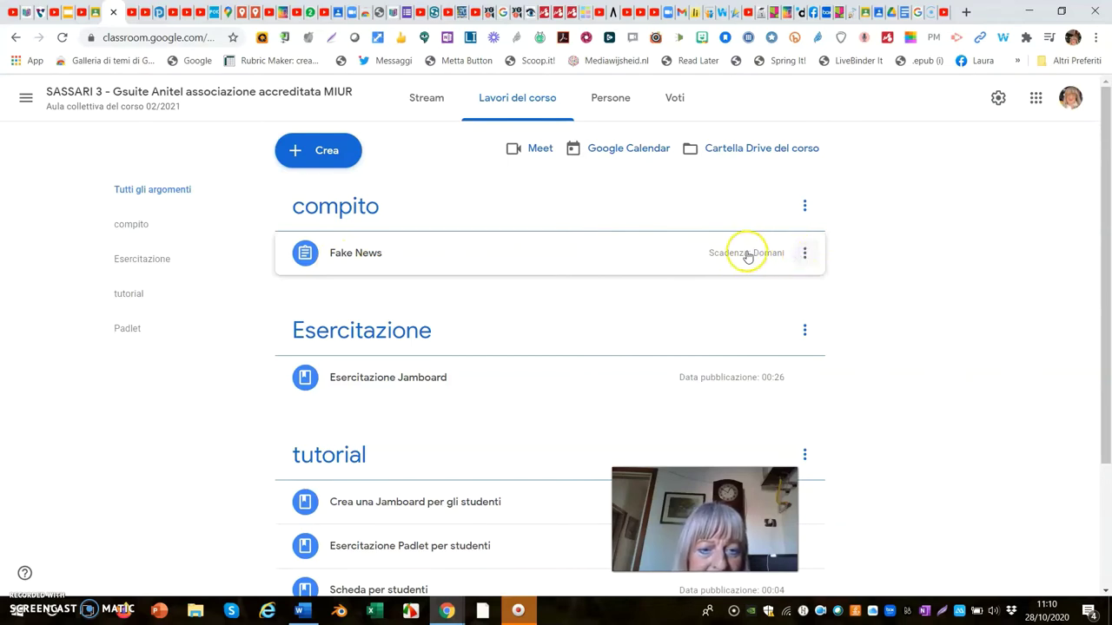
Step: Edit the published Fake News assignment to remove its due date, and save the change
{"action": "left_click", "coordinate": [804, 257]}
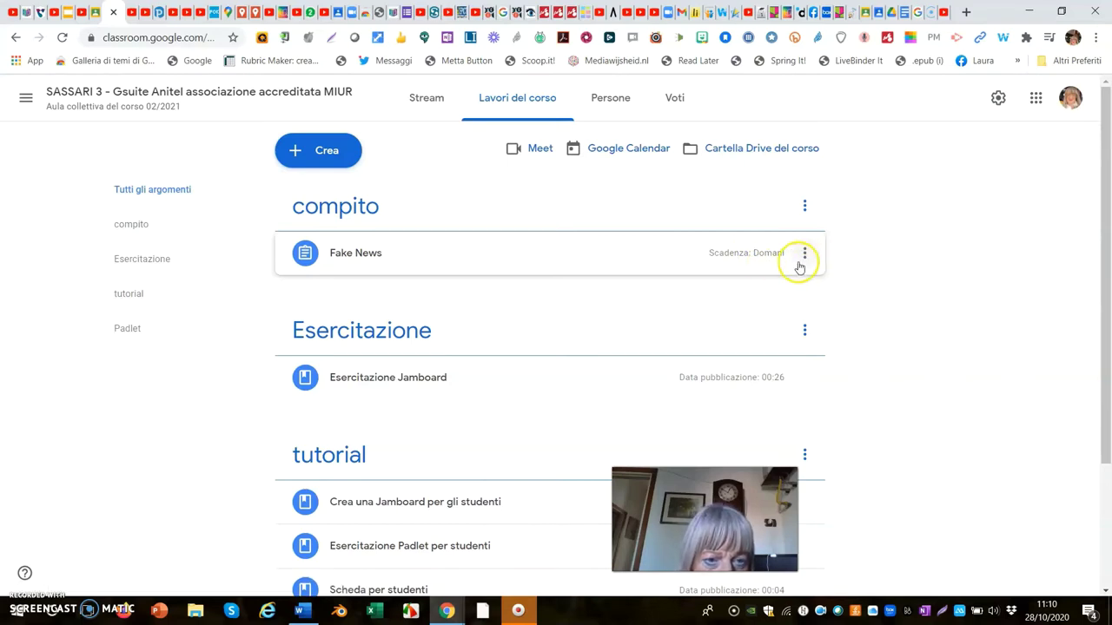
{"action": "left_click", "coordinate": [799, 260]}
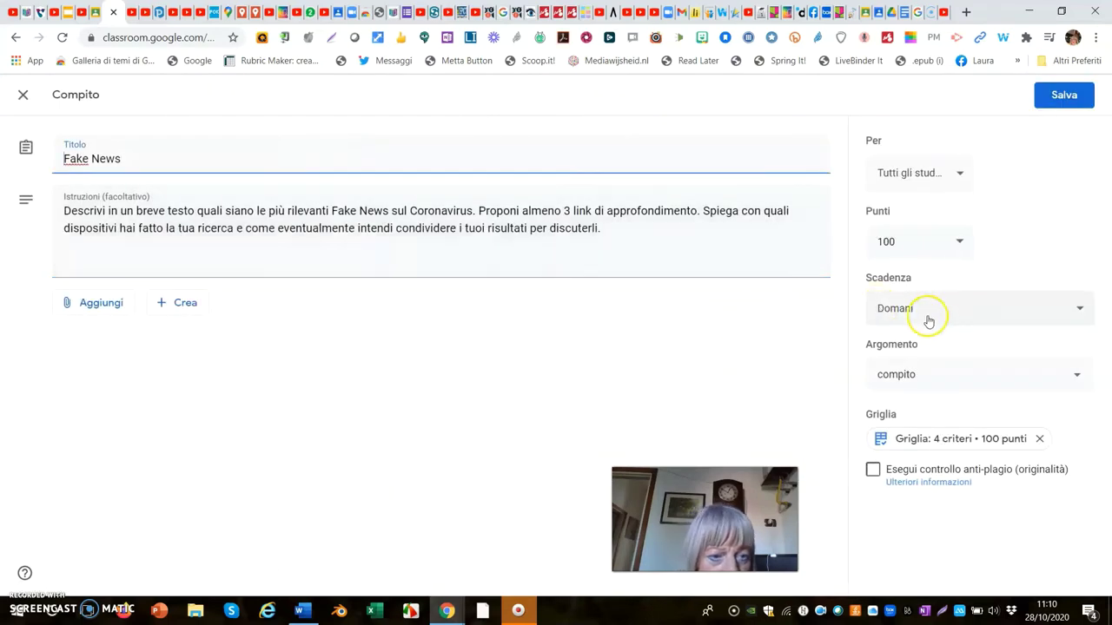
{"action": "left_click", "coordinate": [1078, 307]}
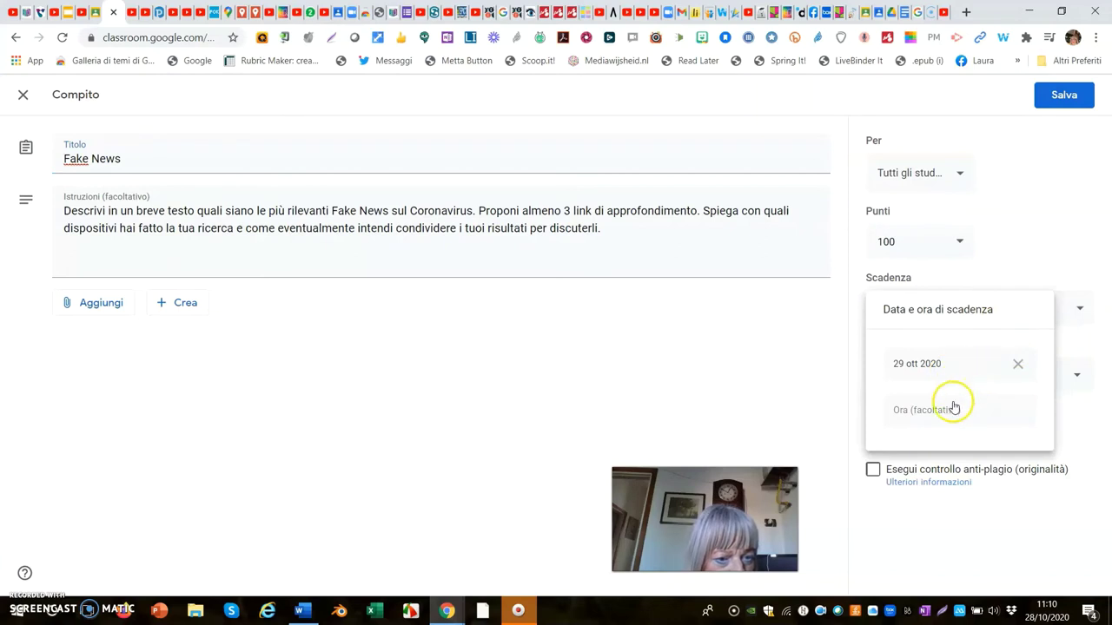
{"action": "left_click", "coordinate": [1017, 364]}
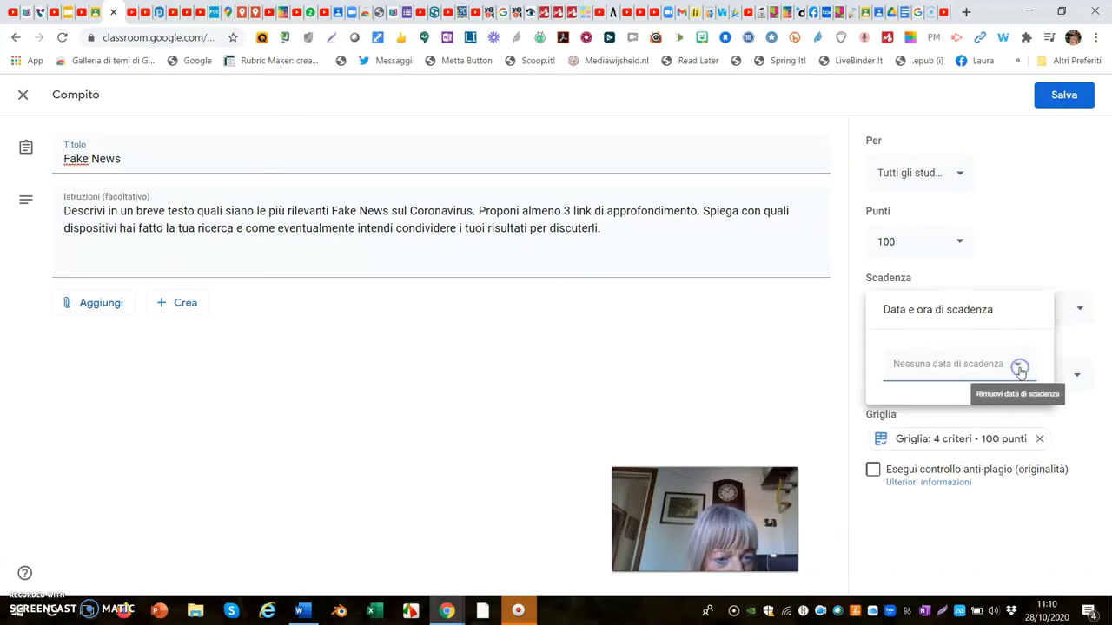
{"action": "left_click", "coordinate": [1037, 261]}
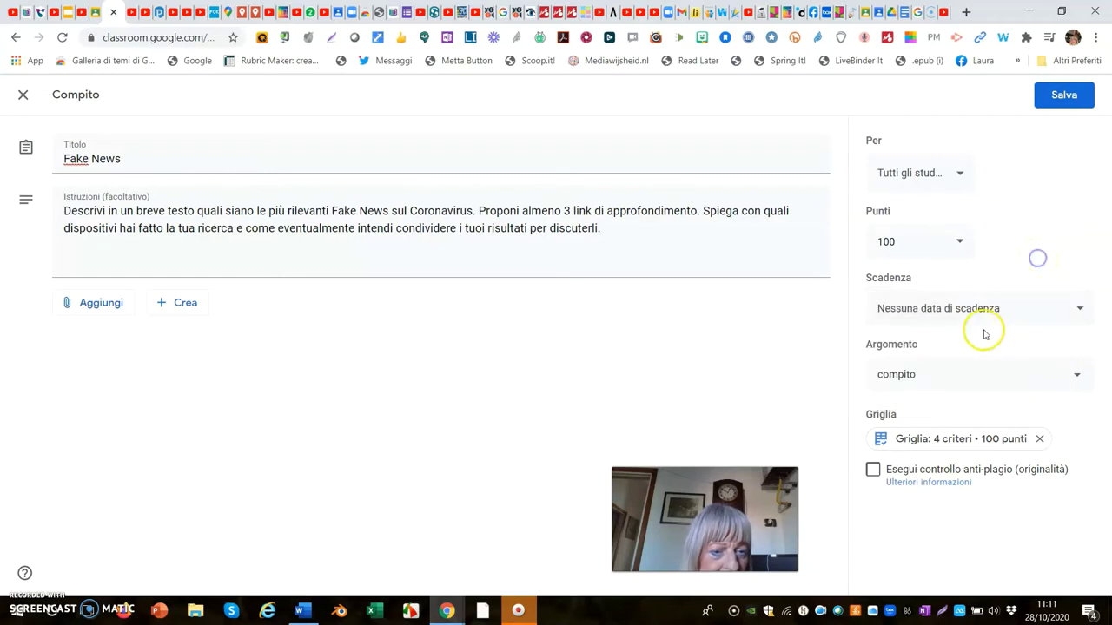
{"action": "left_click", "coordinate": [1058, 99]}
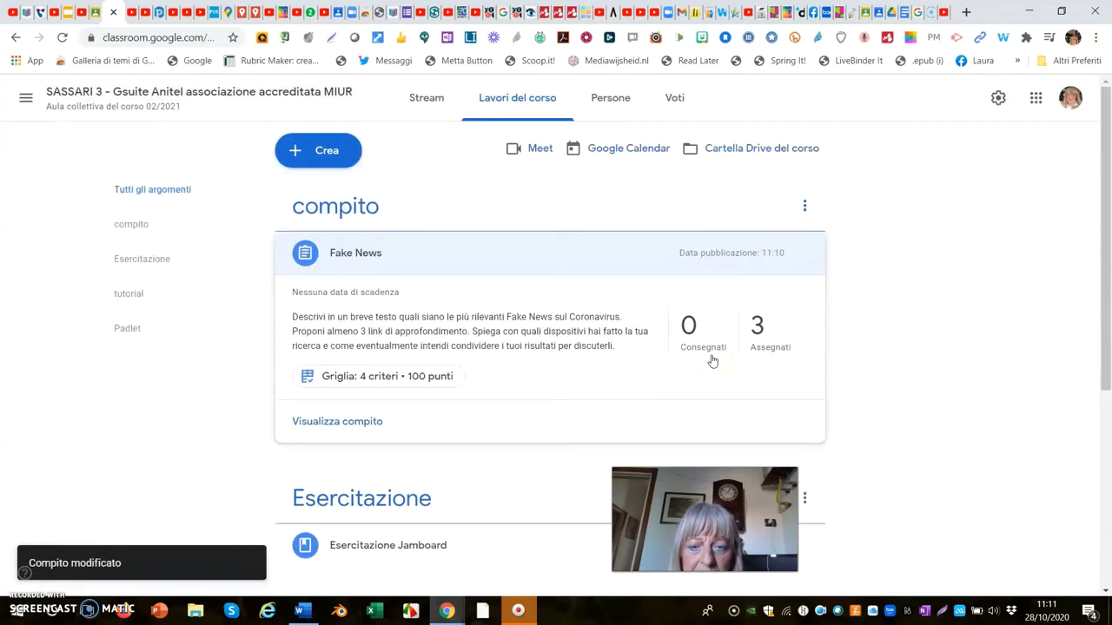
Step: View the students who have been assigned the Fake News assignment
{"action": "left_click", "coordinate": [708, 363]}
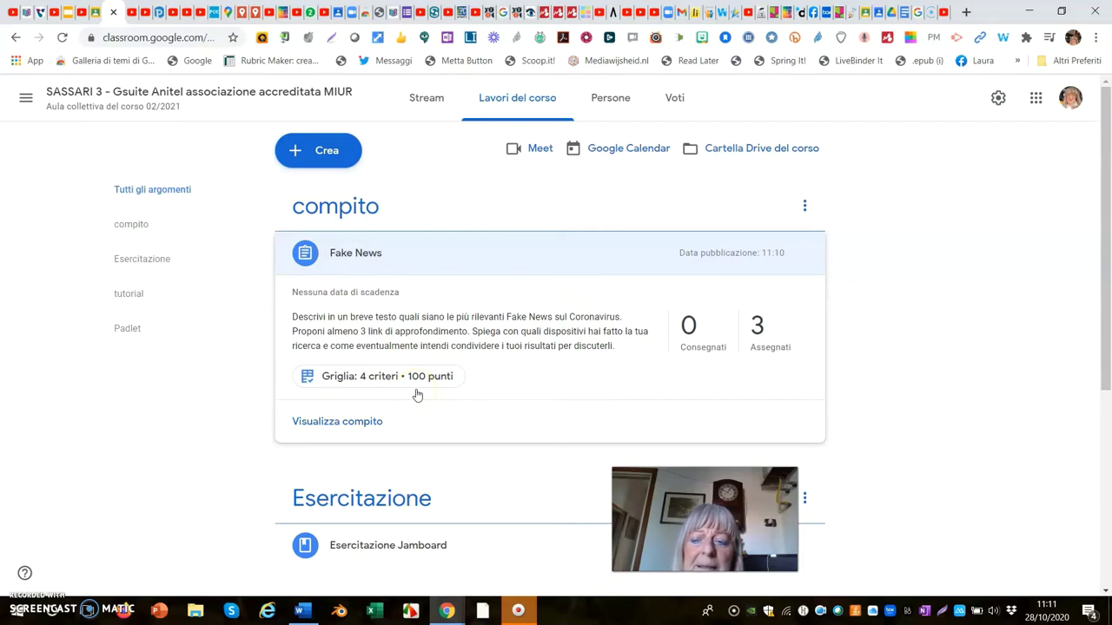
{"action": "left_click", "coordinate": [750, 346]}
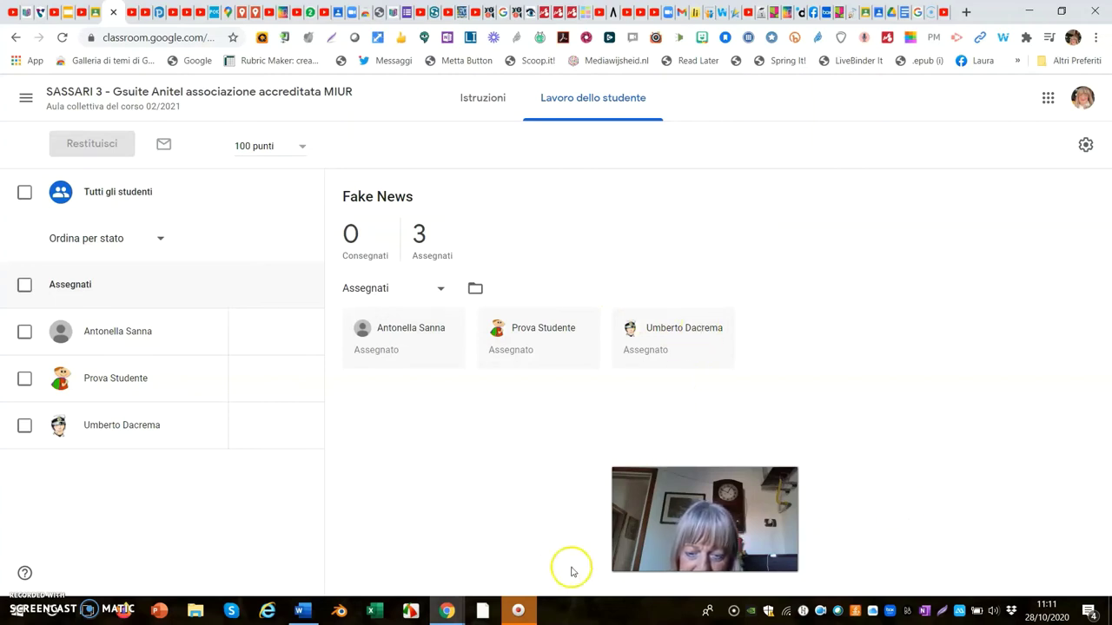
{"action": "left_click", "coordinate": [538, 614]}
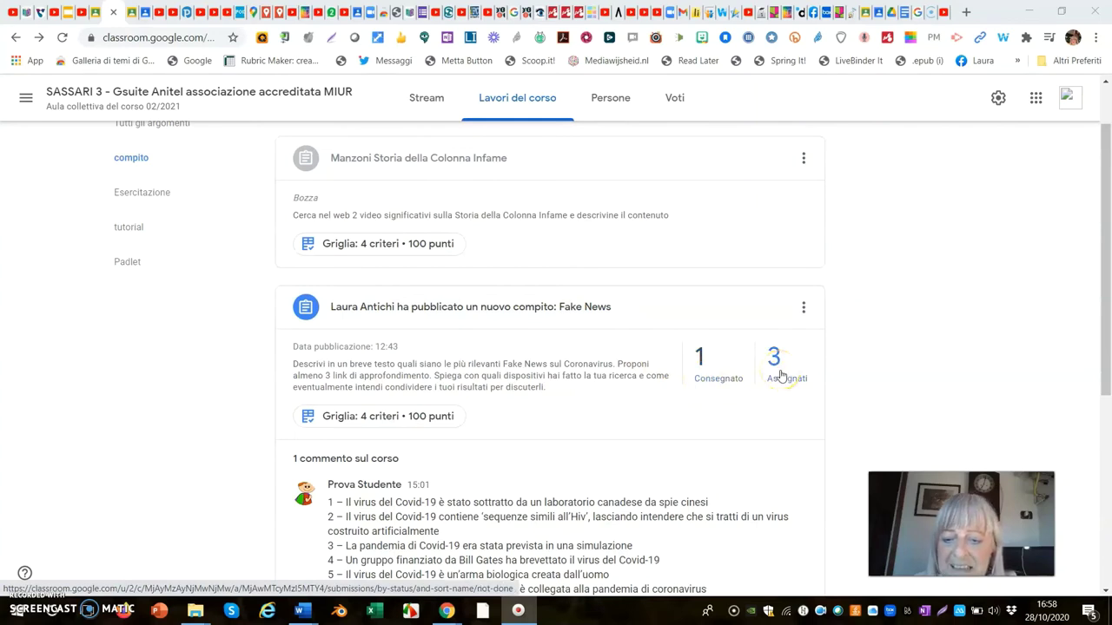
Step: Open the document handed in for the Fake News assignment from the submitted student work
{"action": "left_click", "coordinate": [702, 365]}
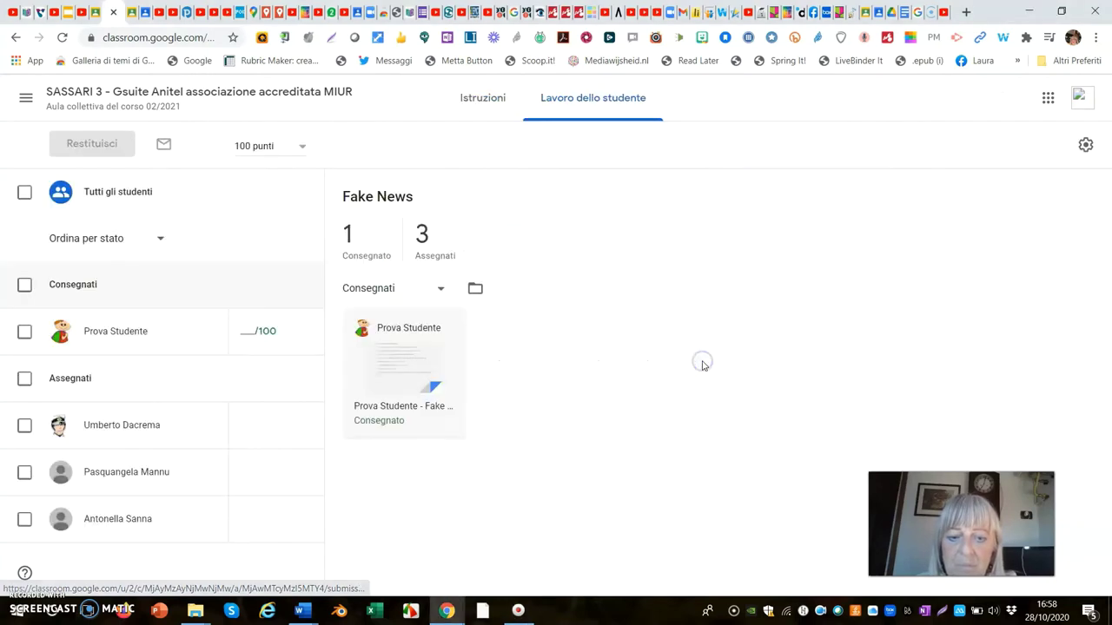
{"action": "left_click", "coordinate": [404, 423]}
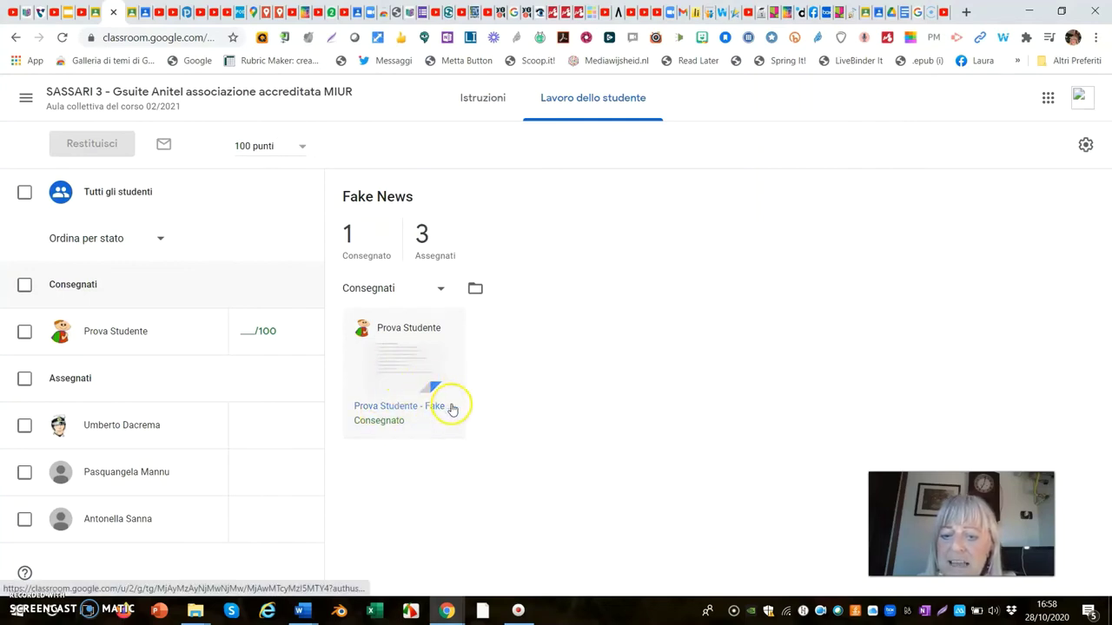
{"action": "left_click", "coordinate": [402, 382]}
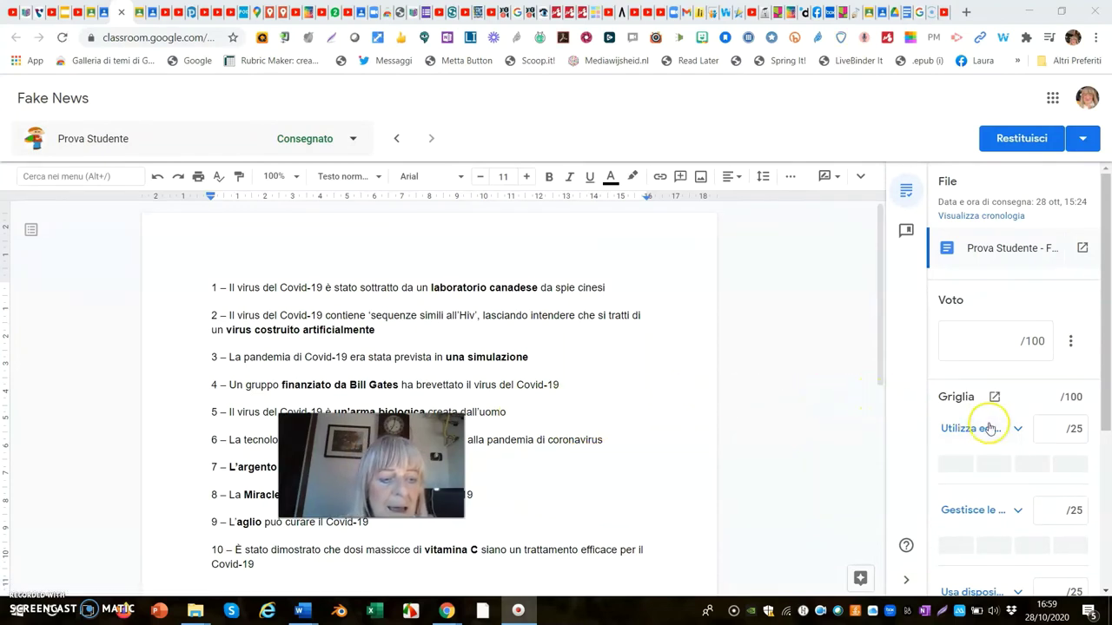
Step: Examine the student's submitted text alongside the four rubric criteria, their score levels and the private comments area
{"action": "scroll", "coordinate": [989, 428], "scroll_direction": "down", "scroll_amount": 1}
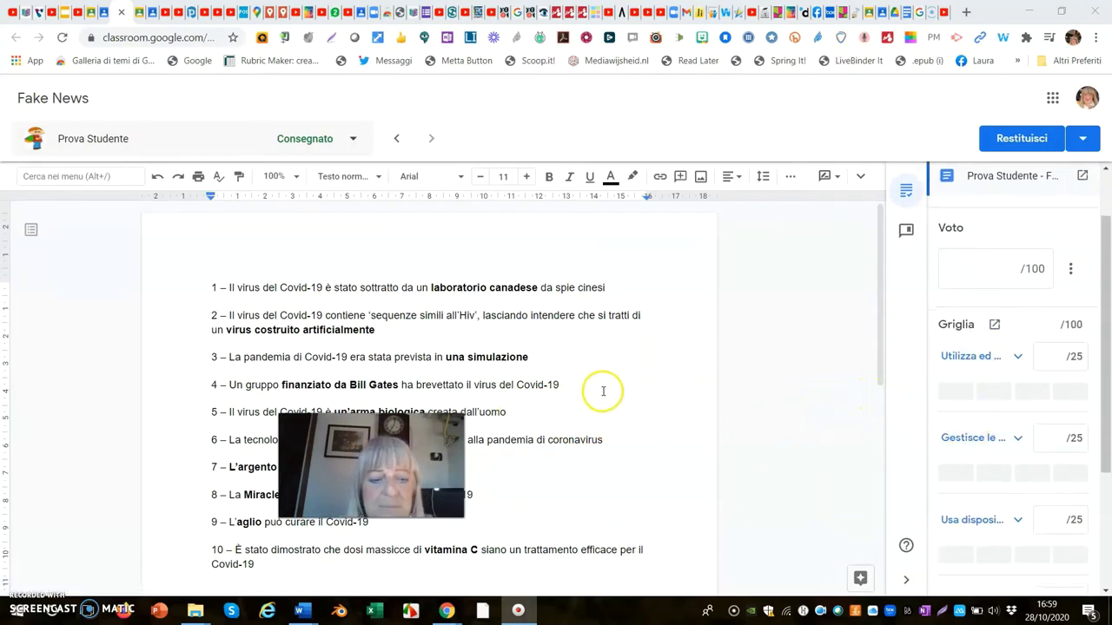
{"action": "scroll", "coordinate": [600, 390], "scroll_direction": "down", "scroll_amount": 5}
{"action": "scroll", "coordinate": [603, 385], "scroll_direction": "up", "scroll_amount": 1}
{"action": "scroll", "coordinate": [603, 386], "scroll_direction": "up", "scroll_amount": 3}
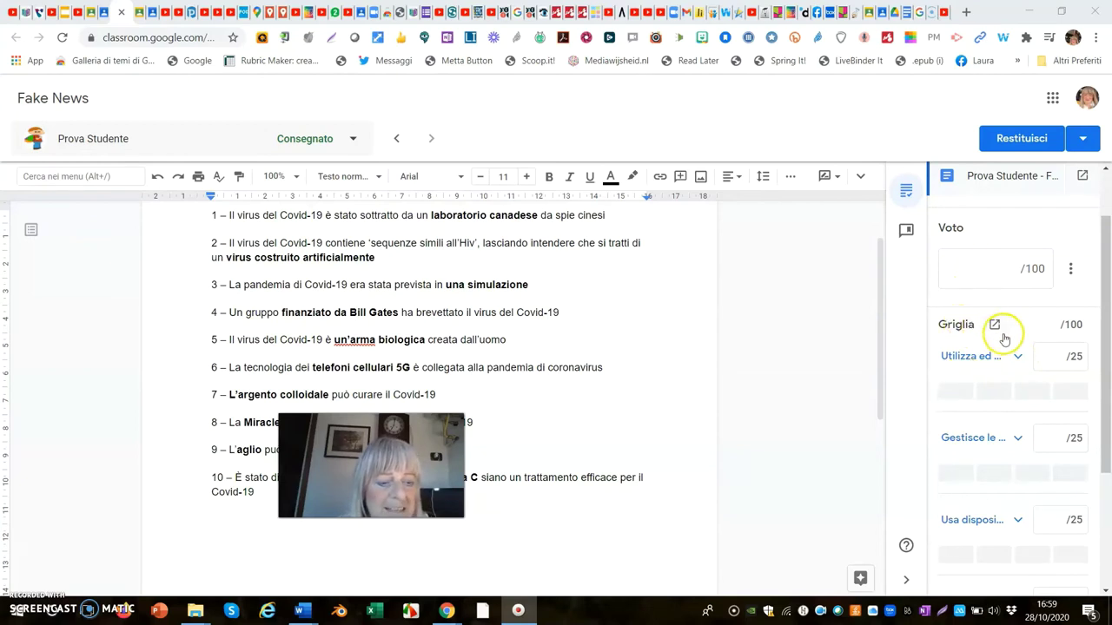
{"action": "scroll", "coordinate": [1005, 339], "scroll_direction": "down", "scroll_amount": 2}
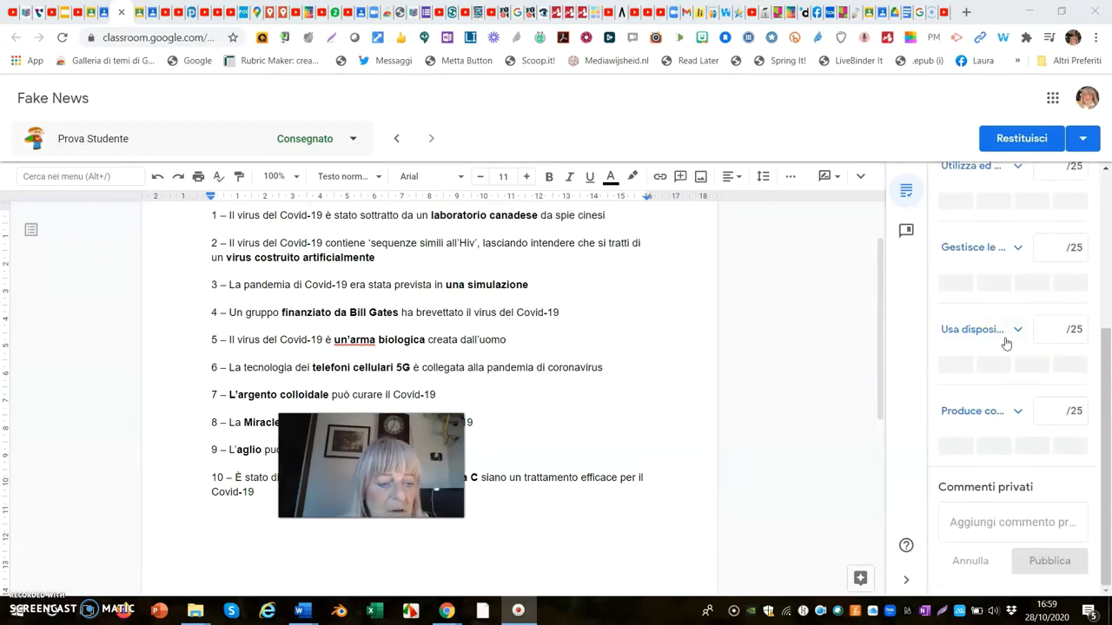
{"action": "scroll", "coordinate": [1005, 343], "scroll_direction": "up", "scroll_amount": 3}
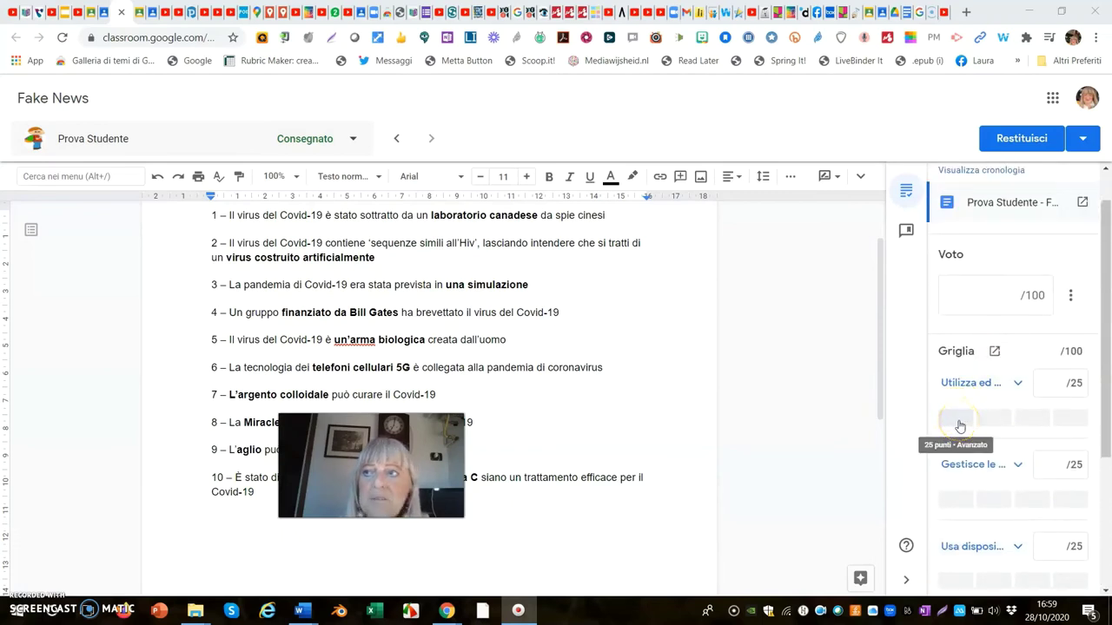
{"action": "scroll", "coordinate": [566, 356], "scroll_direction": "down", "scroll_amount": 8}
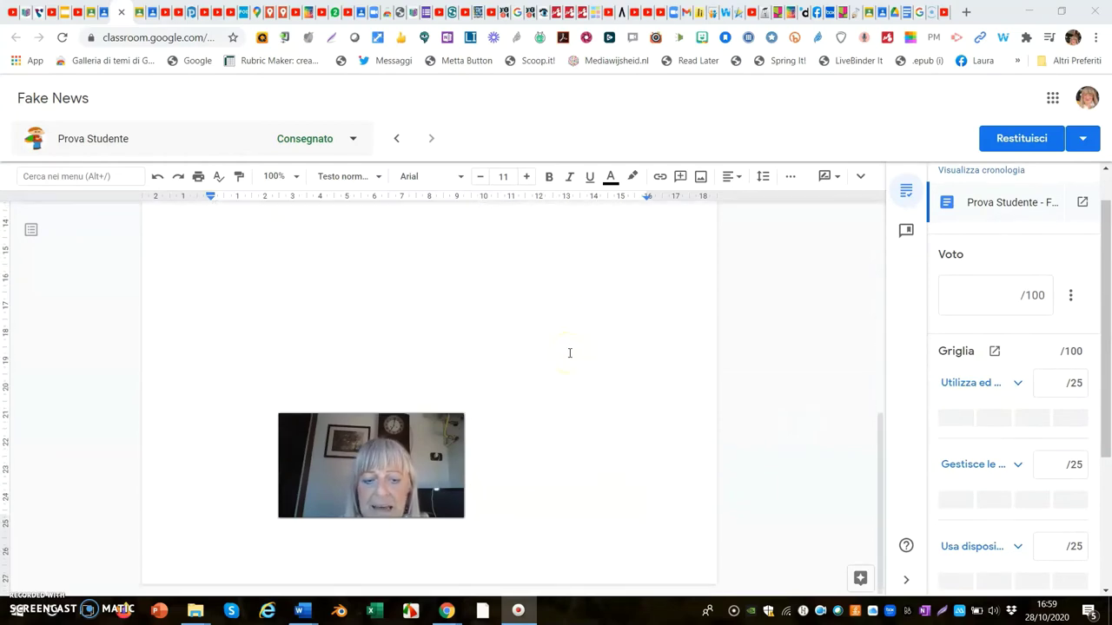
{"action": "scroll", "coordinate": [570, 353], "scroll_direction": "up", "scroll_amount": 5}
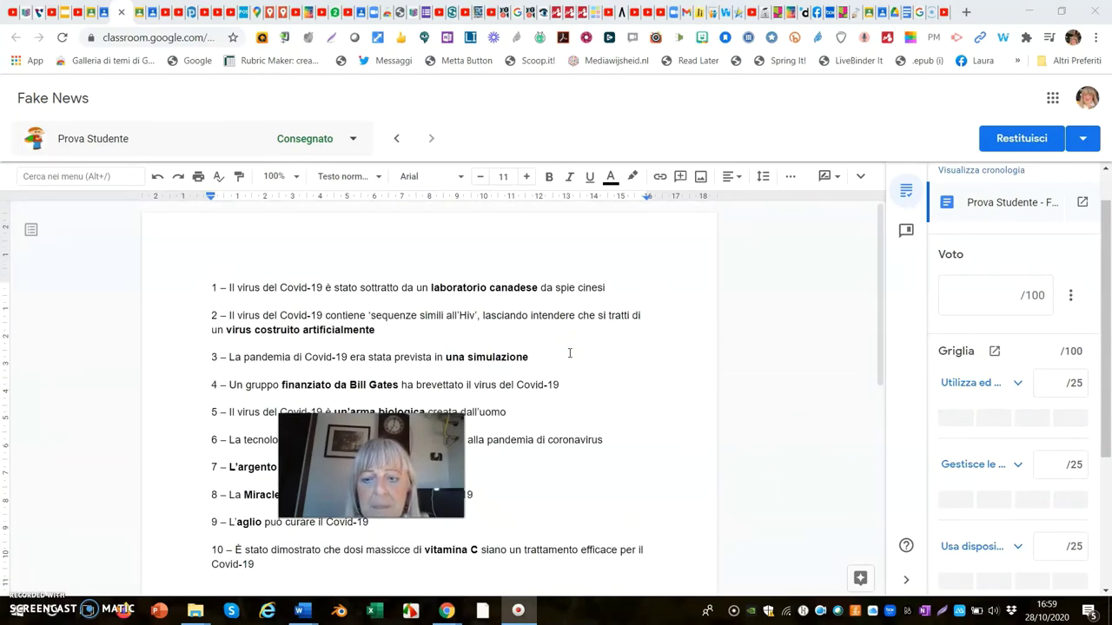